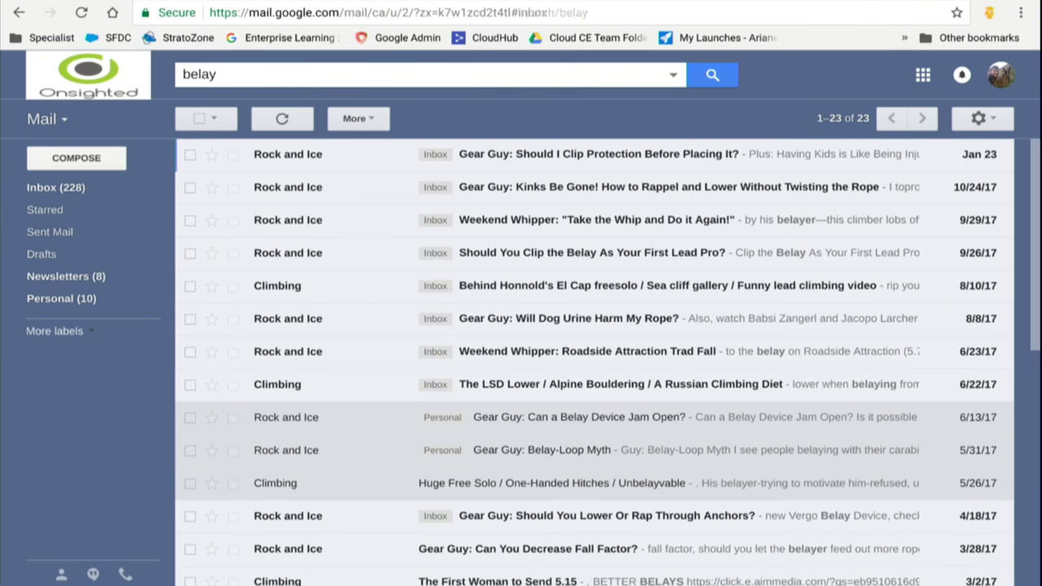
- Open the advanced search options for the "belay" search and limit it to Unread Mail
scroll(455, 228, "down", 3)
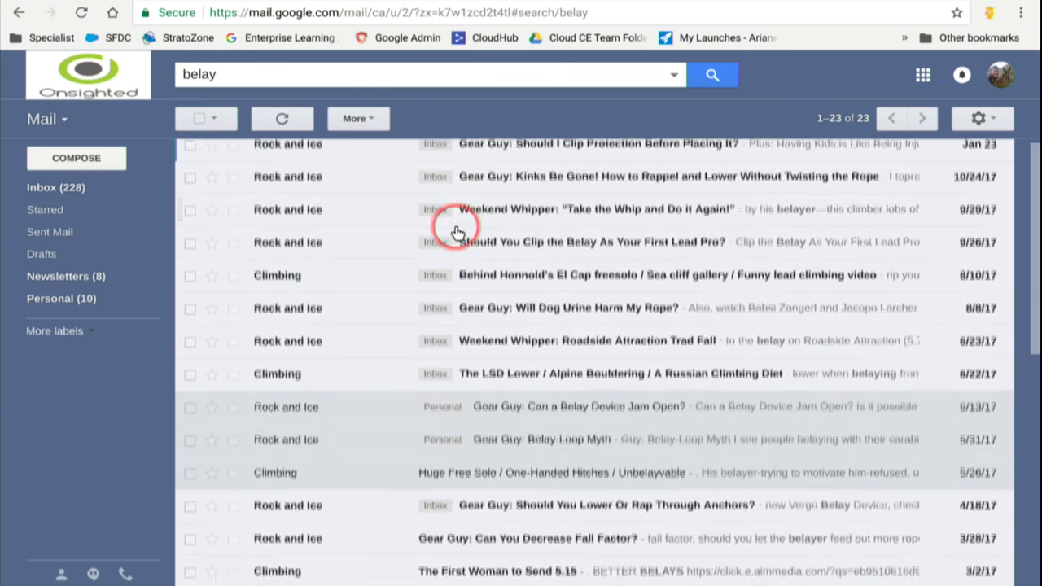
scroll(457, 234, "up", 2)
scroll(456, 234, "up", 1)
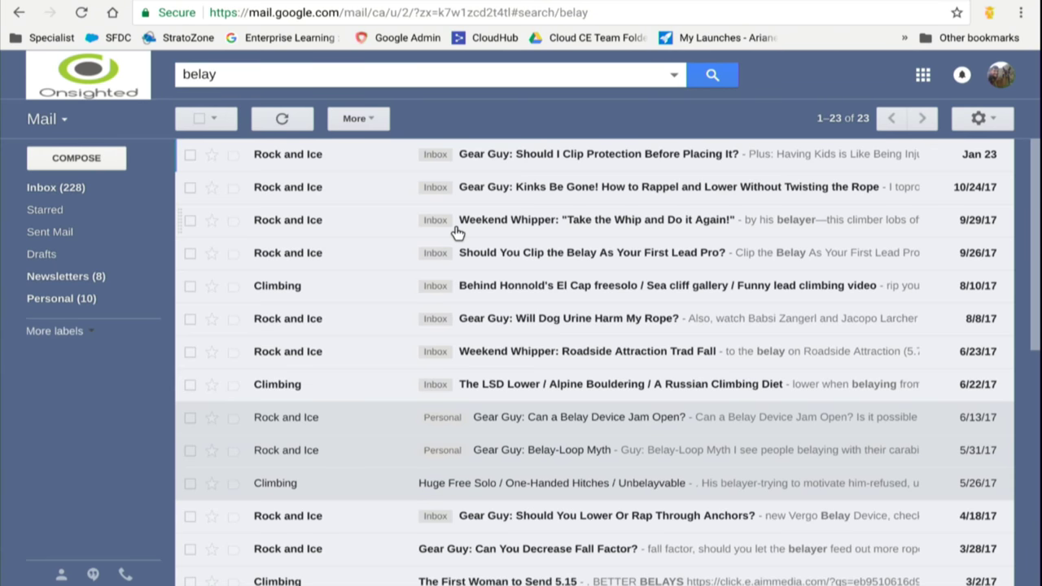
left_click(673, 78)
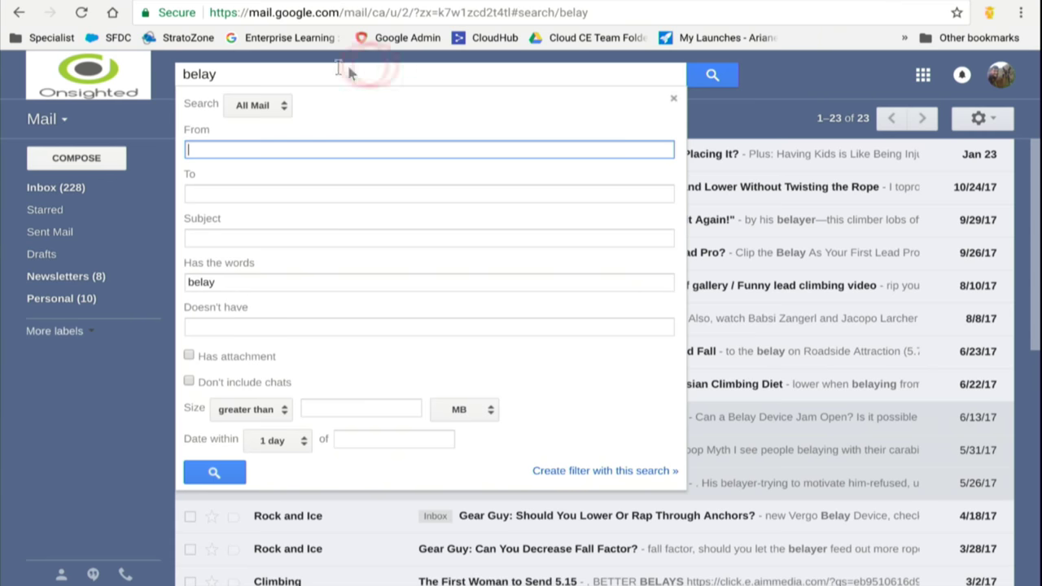
left_click(259, 106)
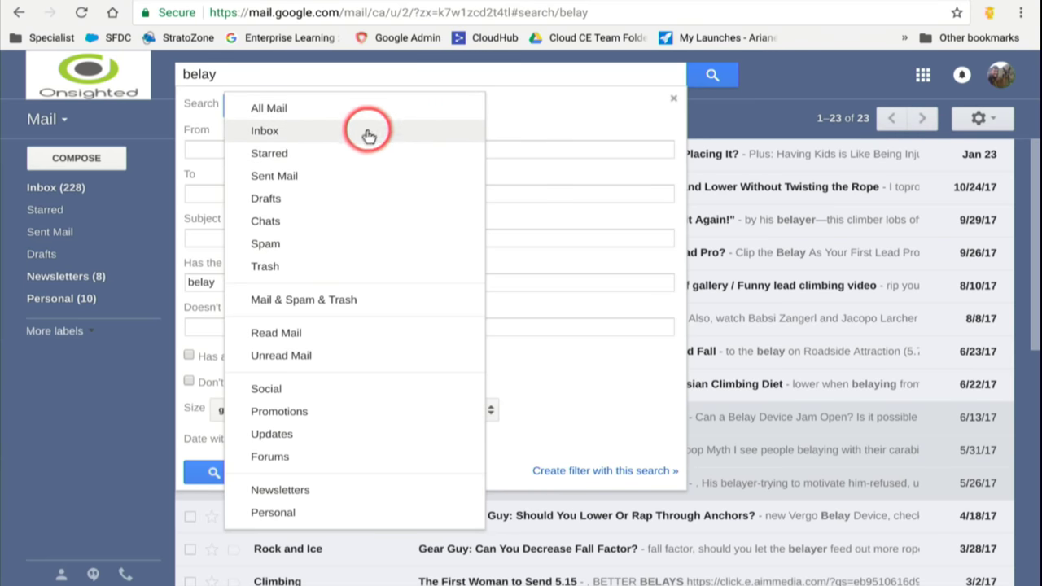
left_click(300, 356)
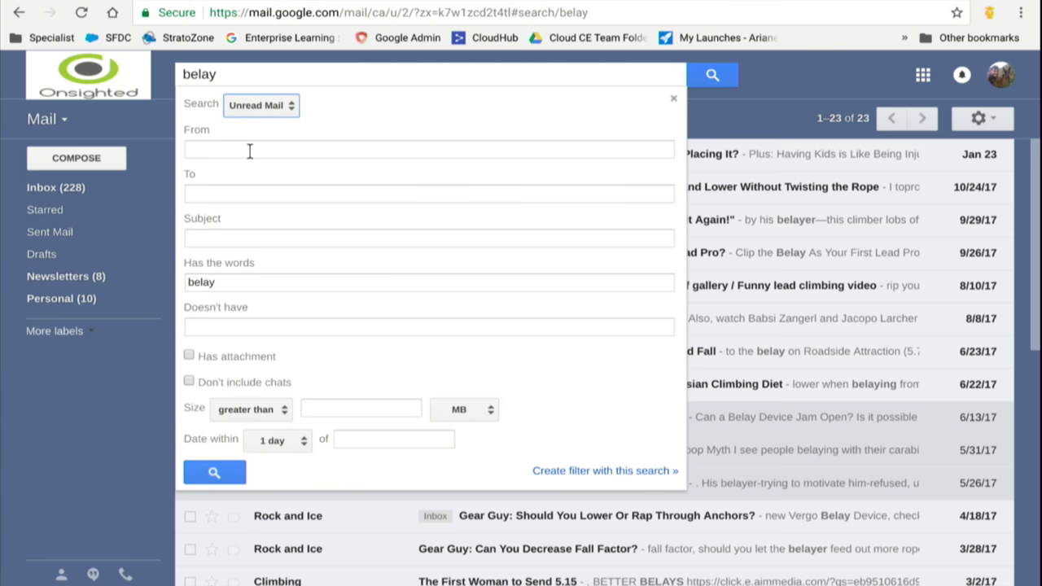
left_click(243, 194)
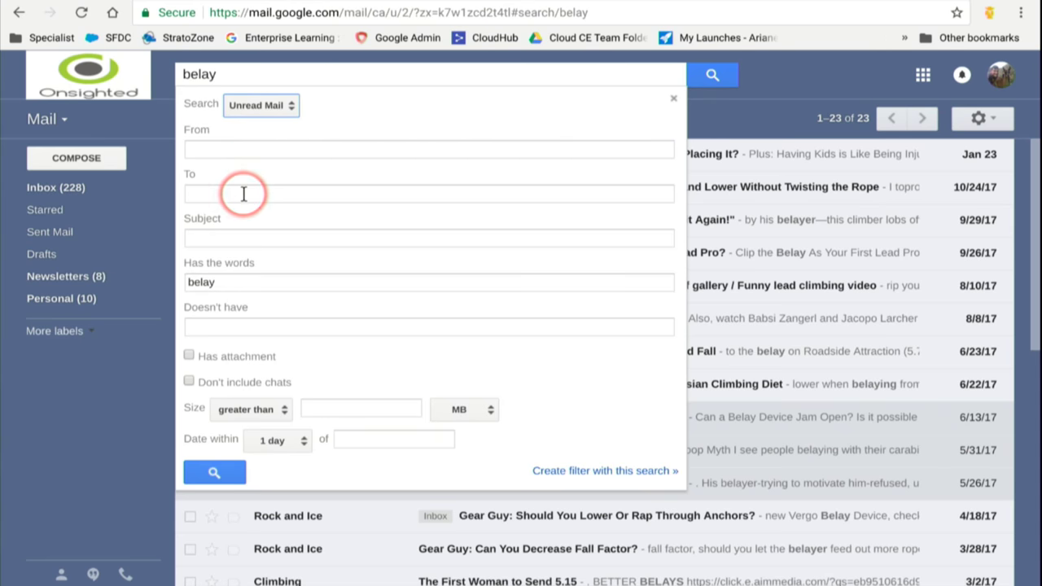
left_click(249, 228)
left_click(239, 236)
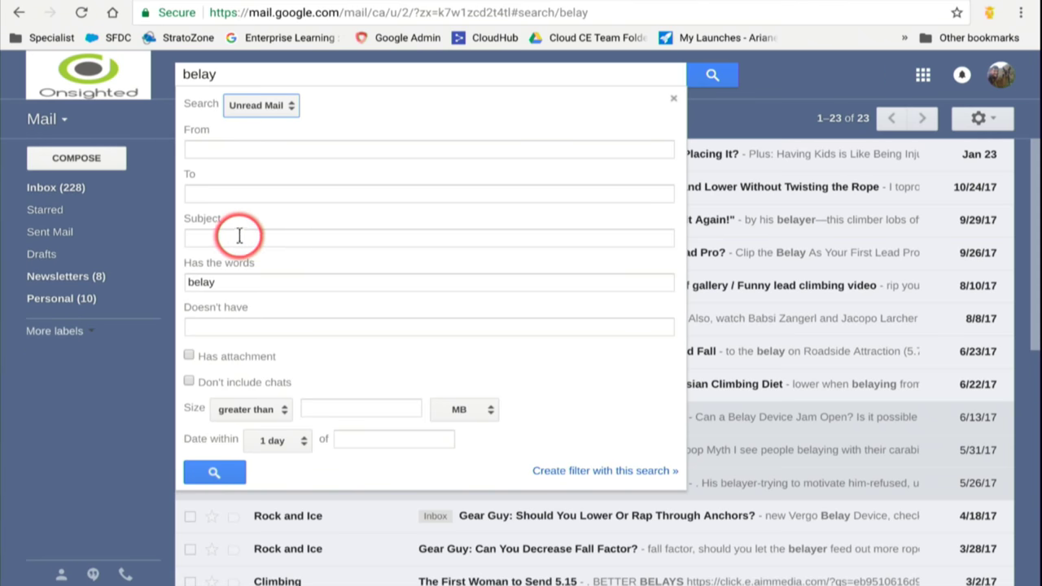
left_click(192, 279)
left_click(236, 280)
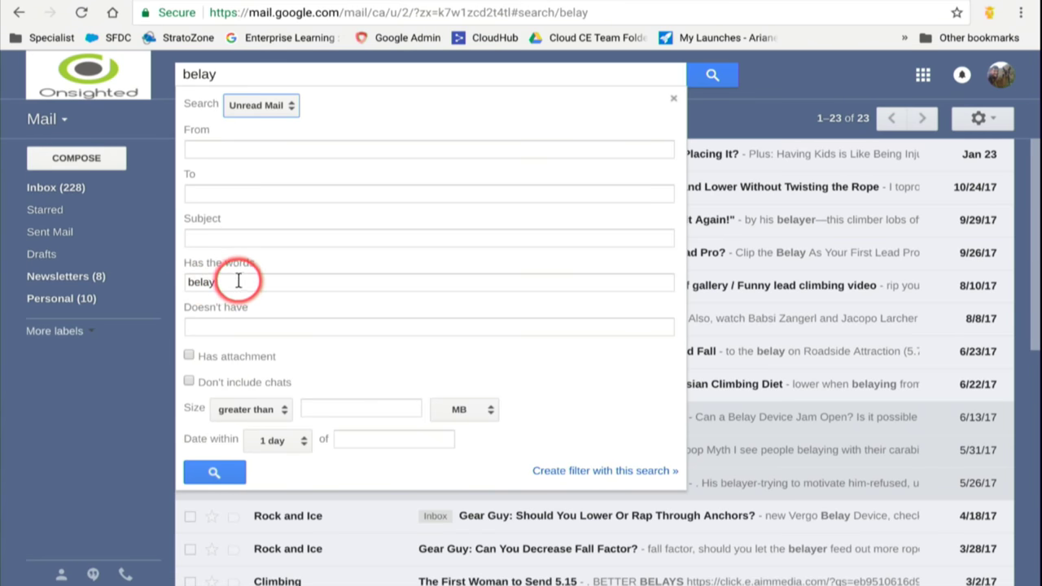
left_click(239, 281)
left_click(218, 279)
left_click(233, 281)
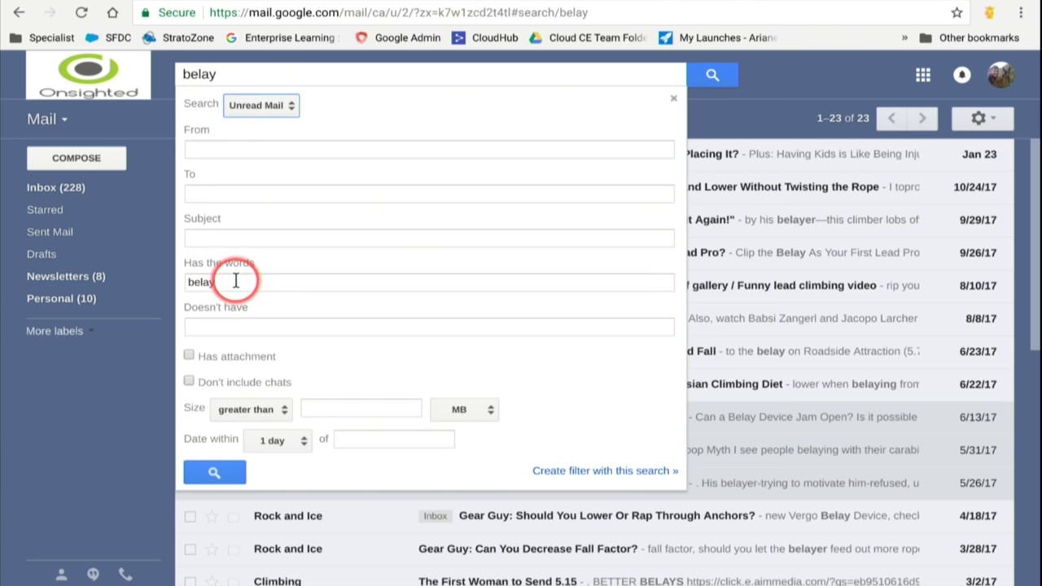
- Exclude messages containing the word "ice" and run the advanced search
left_click(208, 326)
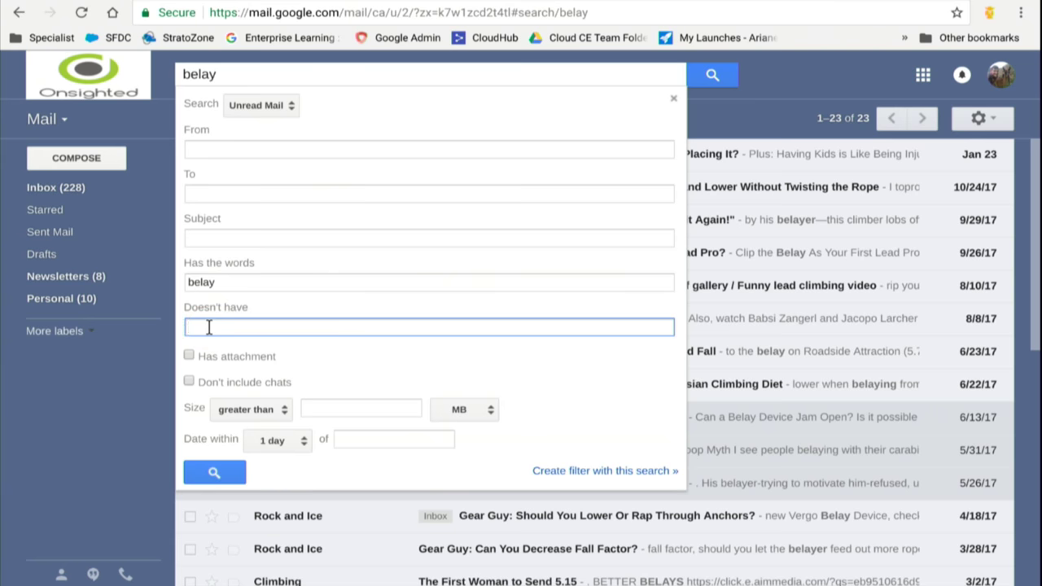
type("ice")
left_click(216, 327)
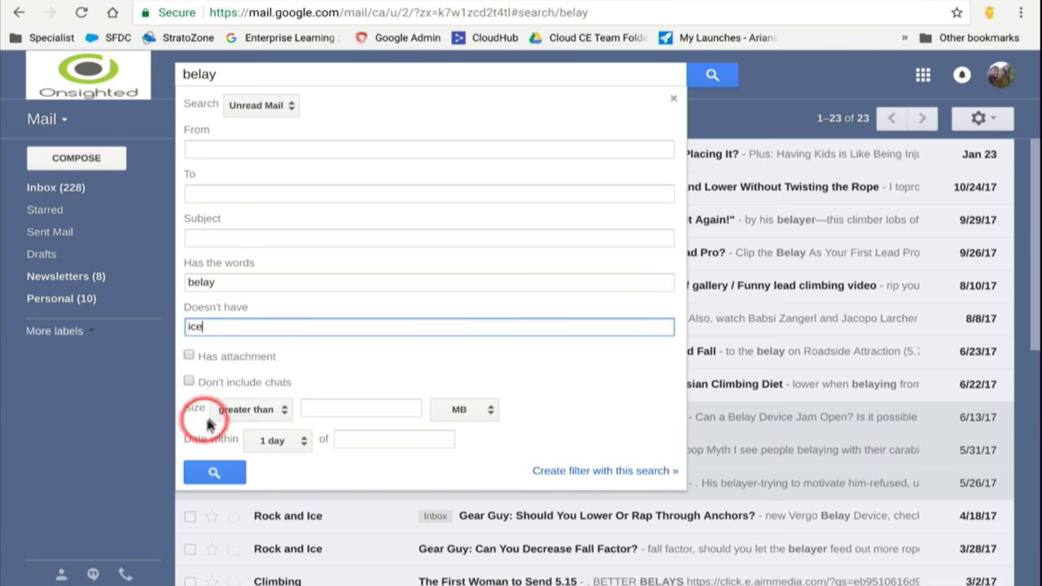
left_click(215, 474)
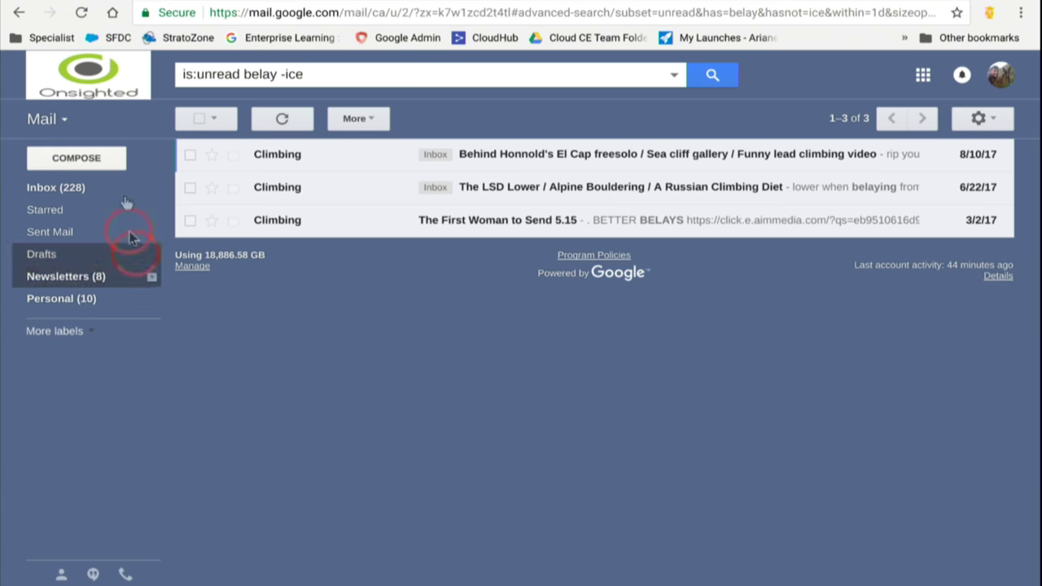
- Open google.com in a new browser tab
left_click(195, 0)
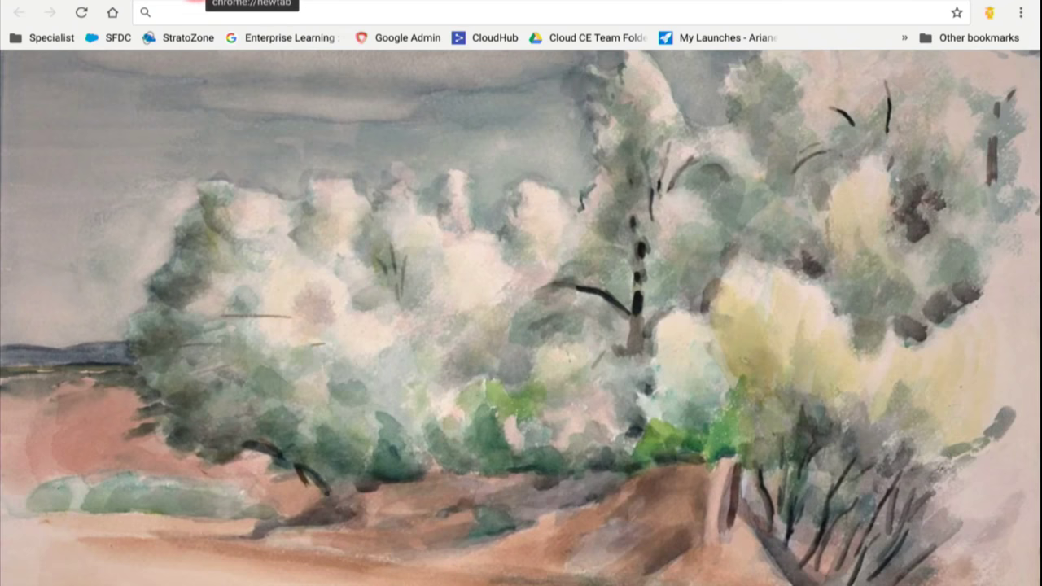
type("google.com")
key("Return")
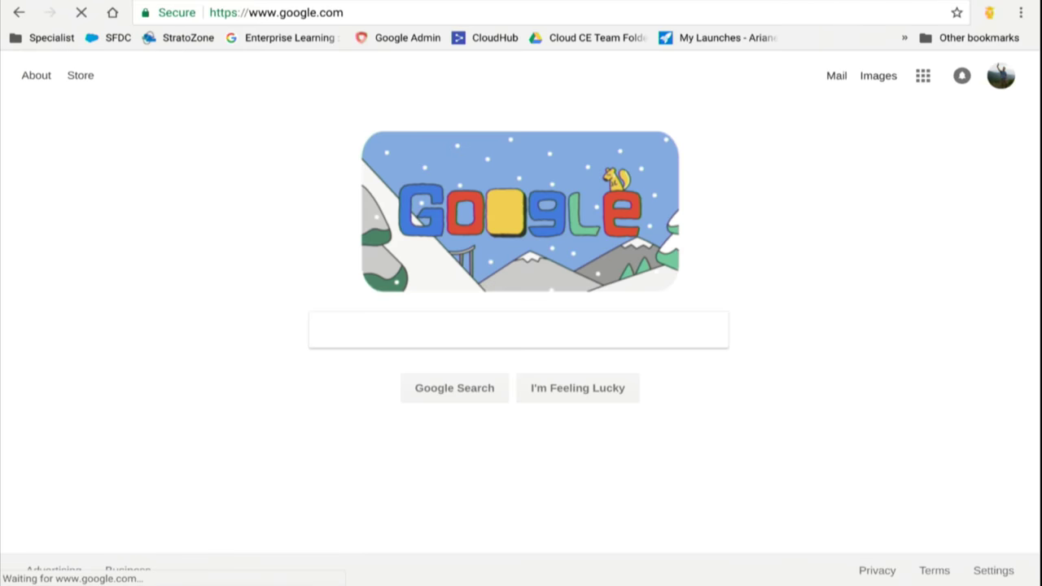
- Search Google for "gmail search operators" and read through the operator table in the Gmail Help article "Search operators you can use with Gmail"
left_click(349, 320)
type("gmail")
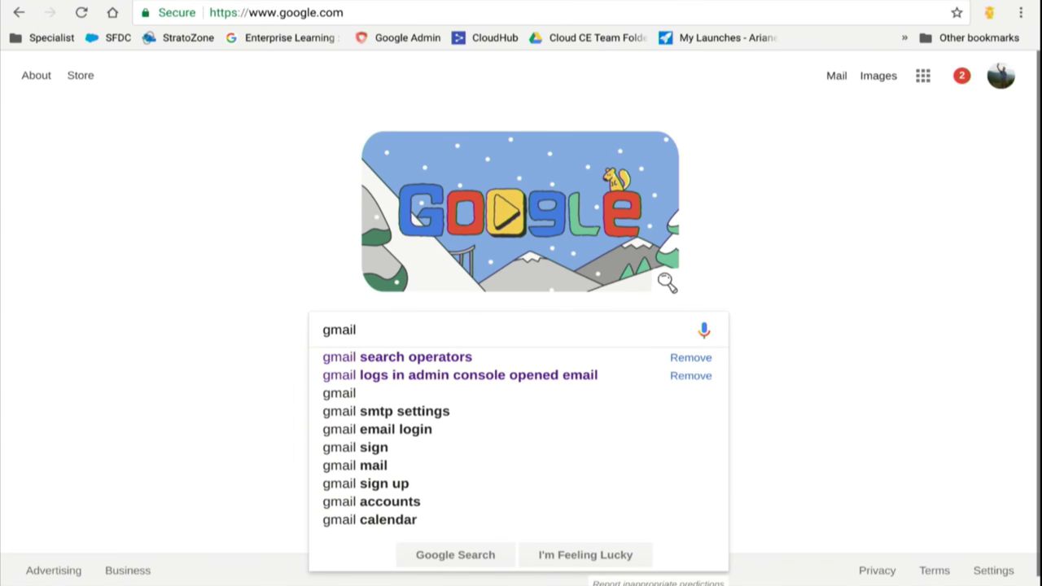
key("Down")
key("Return")
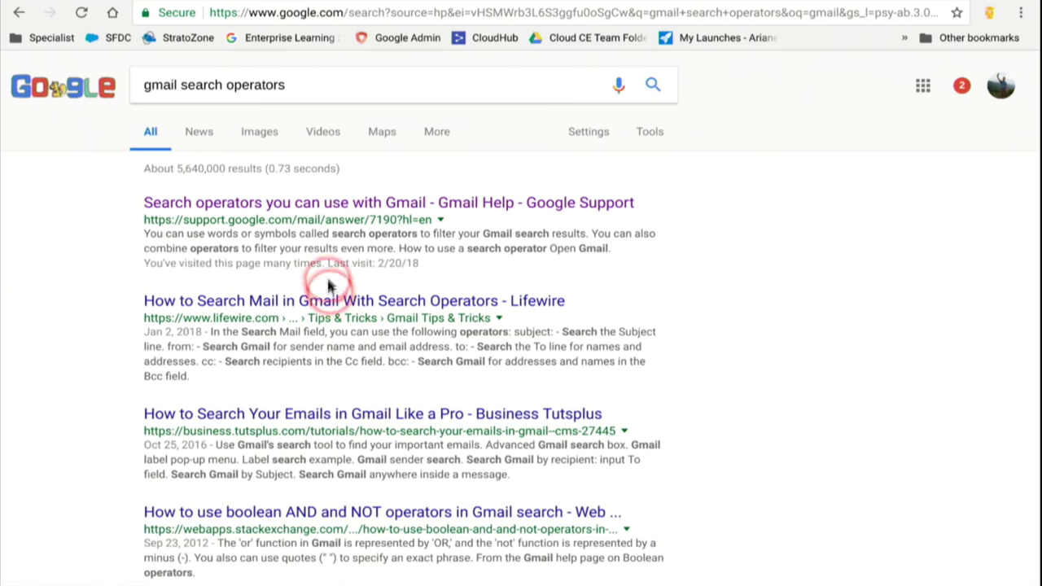
left_click(318, 207)
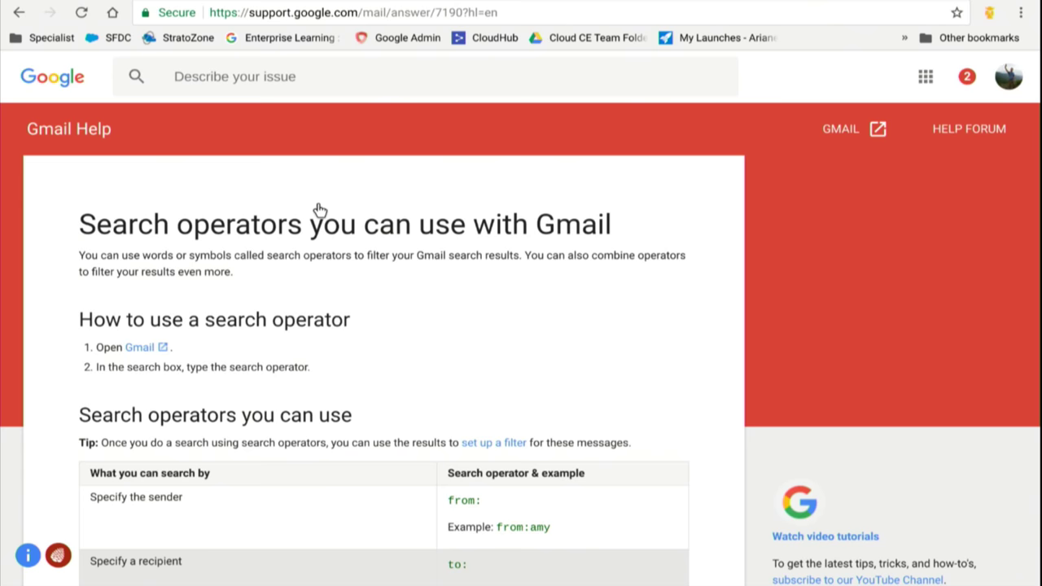
scroll(319, 210, "down", 5)
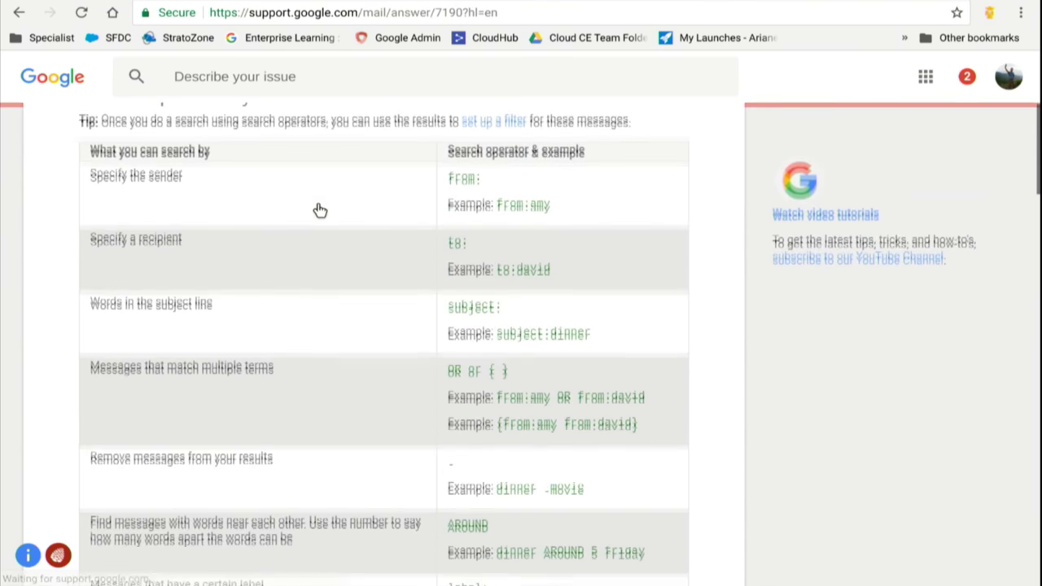
scroll(319, 210, "down", 4)
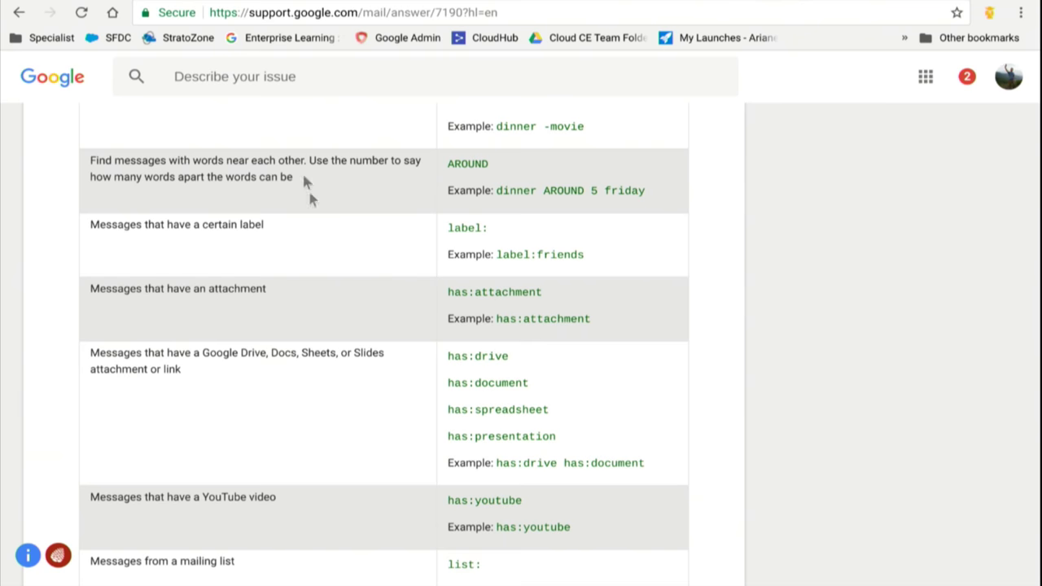
- Return to the Gmail inbox and search the mail for "is:unread before:2018/01/01 has:attachment"
left_click(329, 2)
left_click(93, 186)
left_click(274, 81)
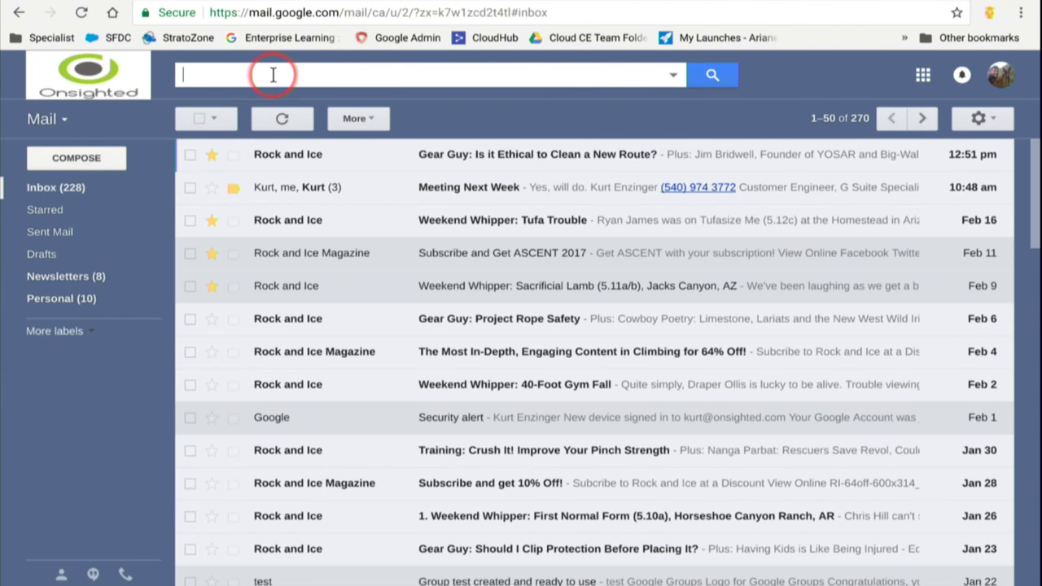
type("is:unread")
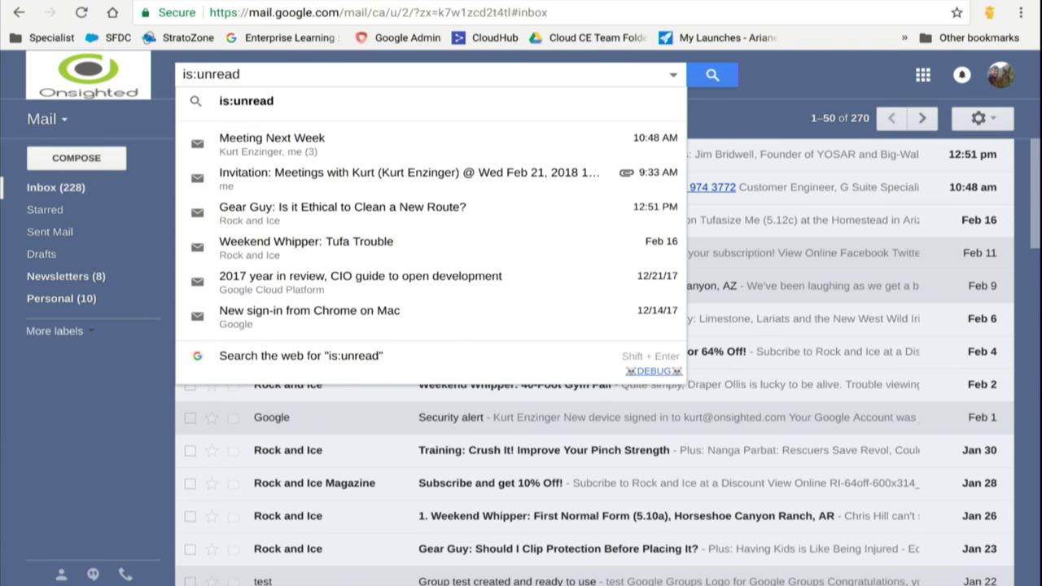
type(" before")
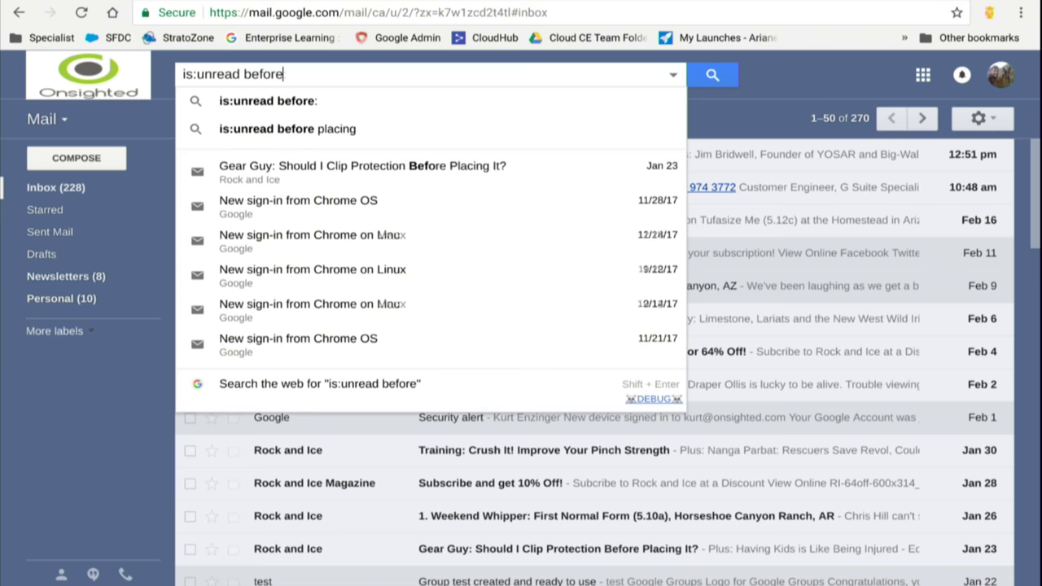
type(":201")
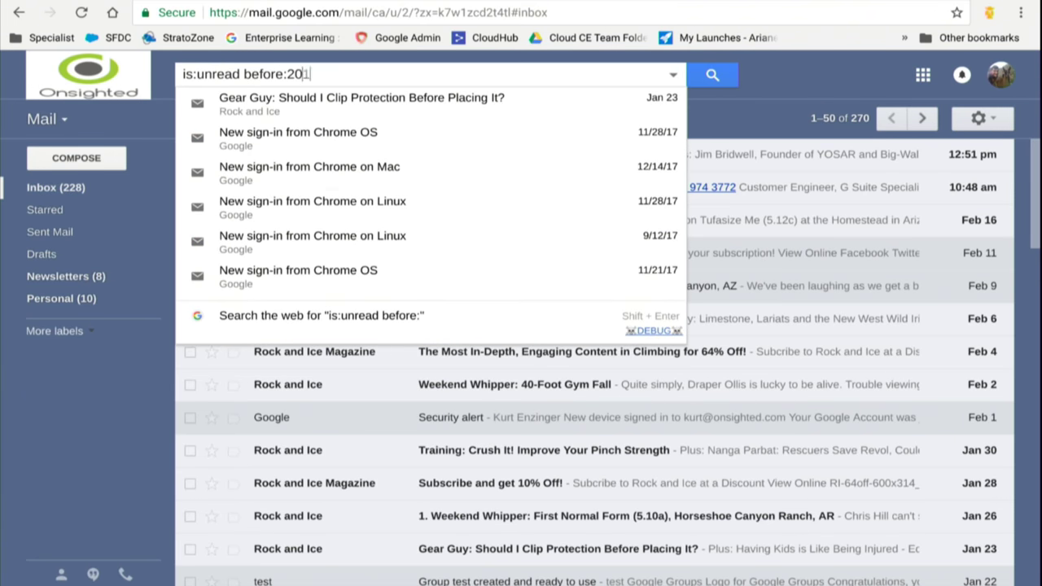
type("8/01/01 has:attachment")
key("Return")
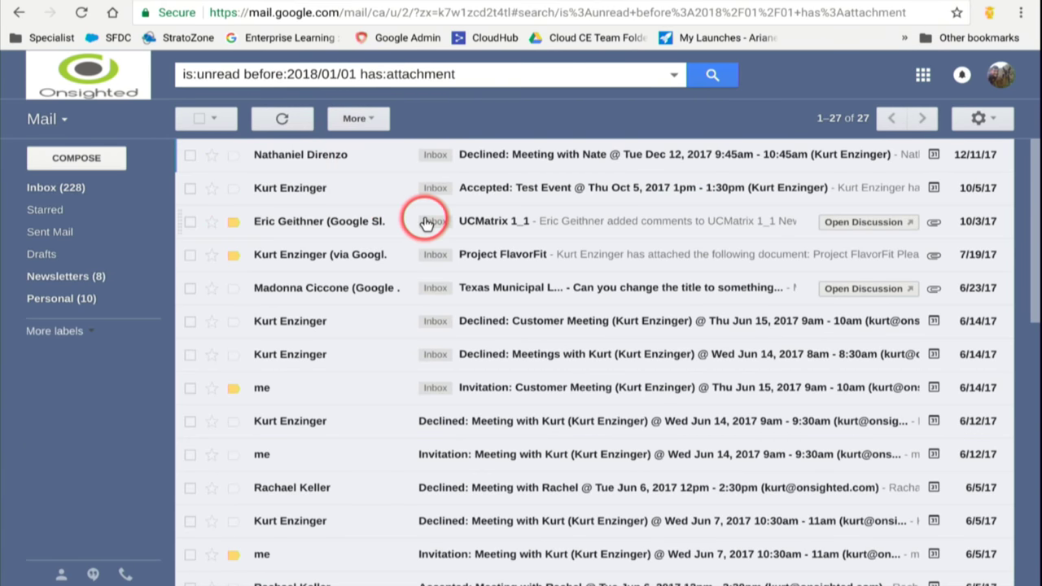
- Look through the whole list of matching messages, dismissing the Google Calendar meeting reminder and returning to Gmail
scroll(477, 232, "down", 4)
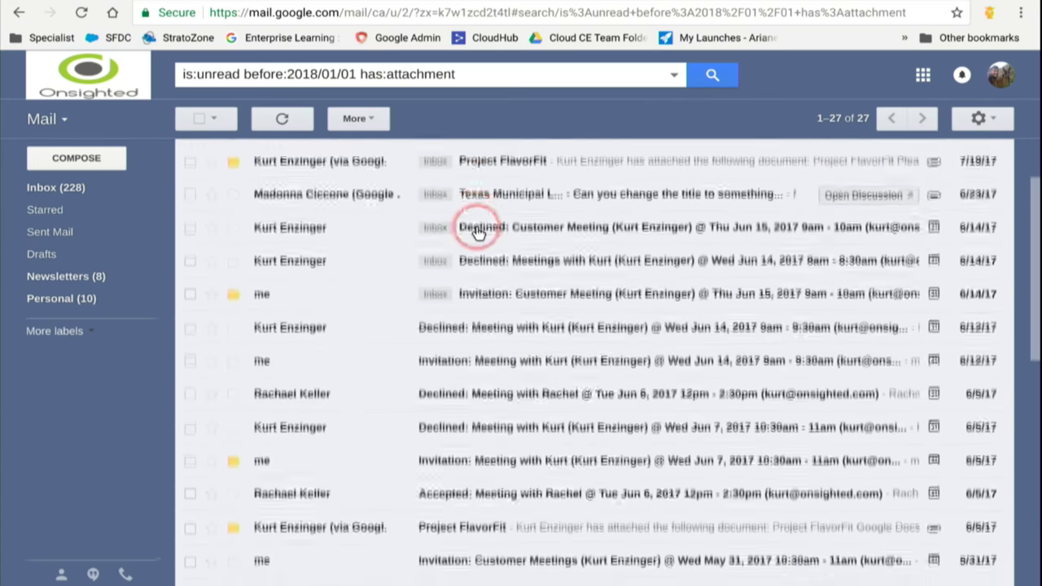
scroll(478, 233, "down", 3)
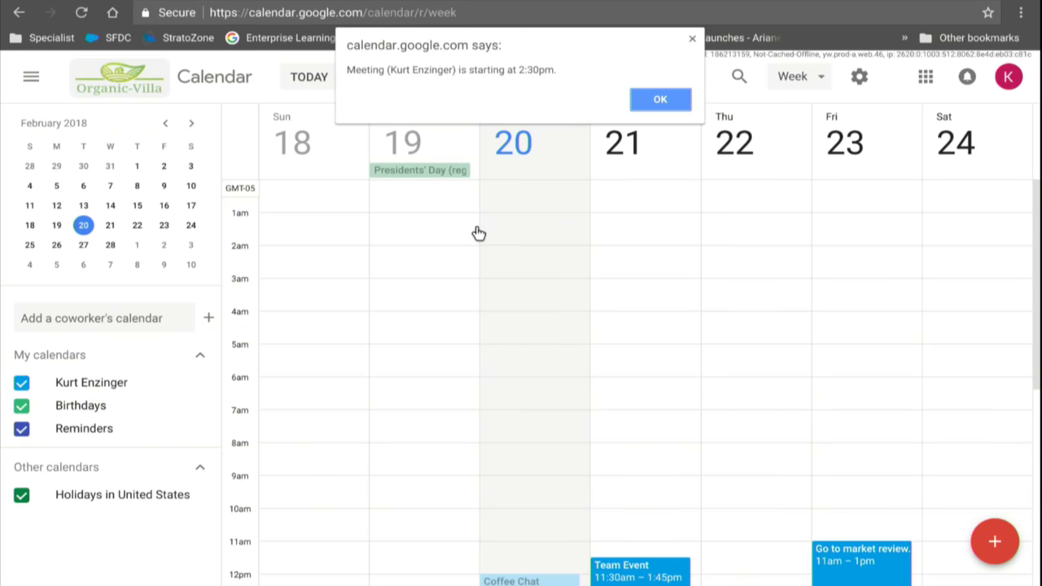
left_click(647, 101)
left_click(342, 4)
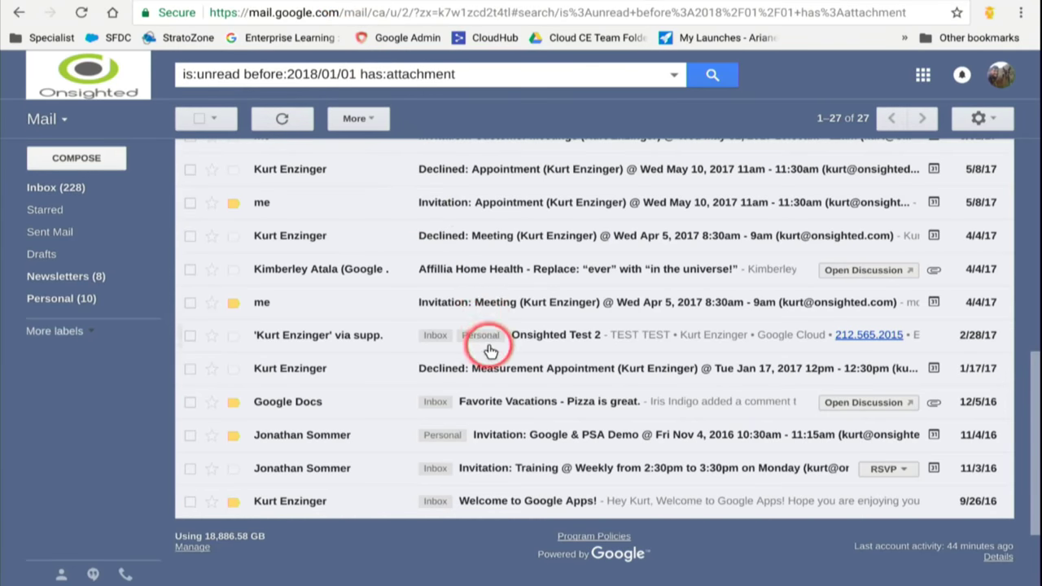
scroll(488, 346, "up", 10)
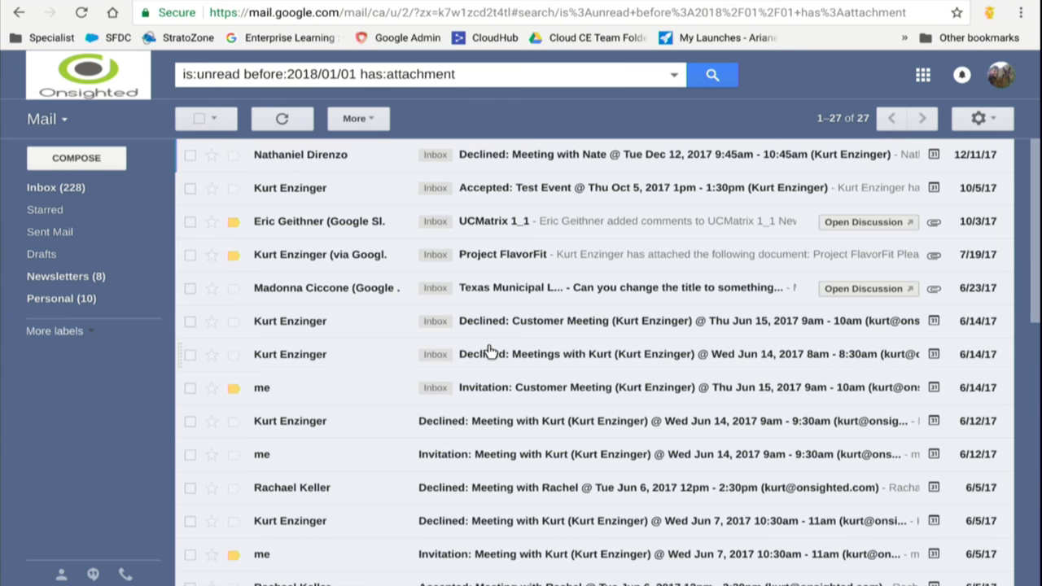
- Return to the inbox, expand the full label list and collapse its Categories group
left_click(78, 188)
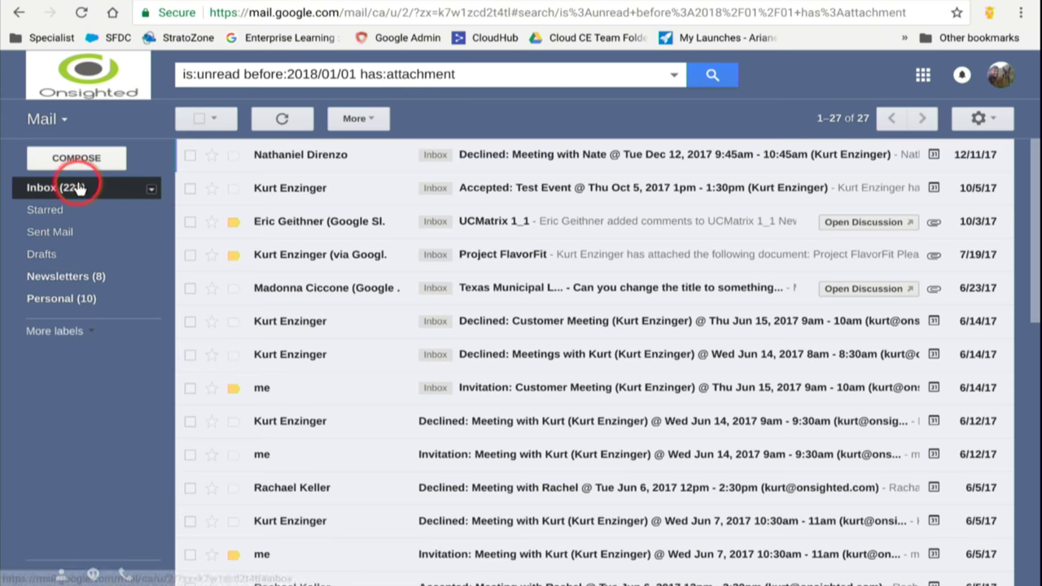
left_click(242, 279)
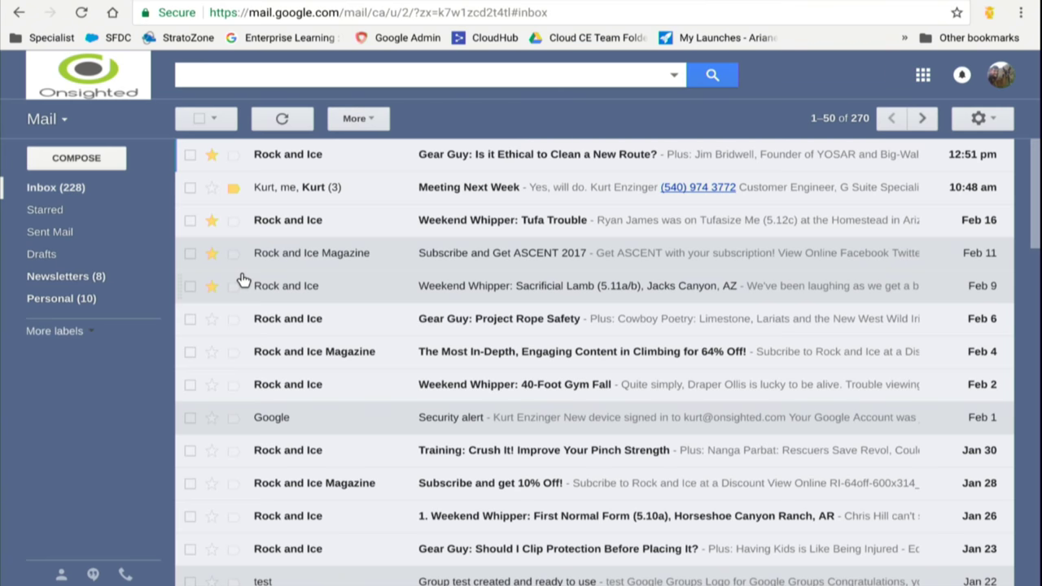
left_click(211, 283)
left_click(72, 329)
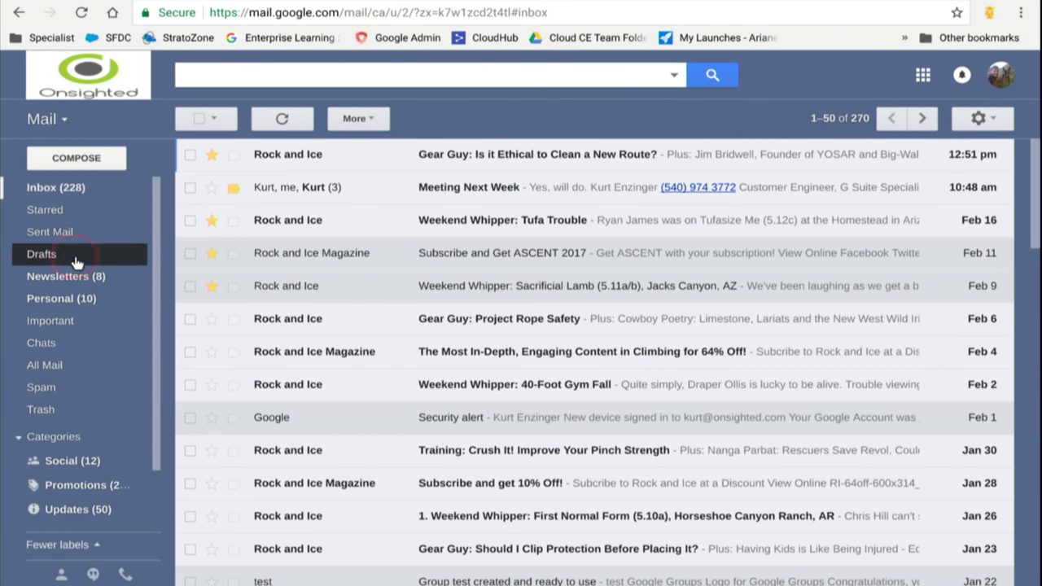
left_click(19, 435)
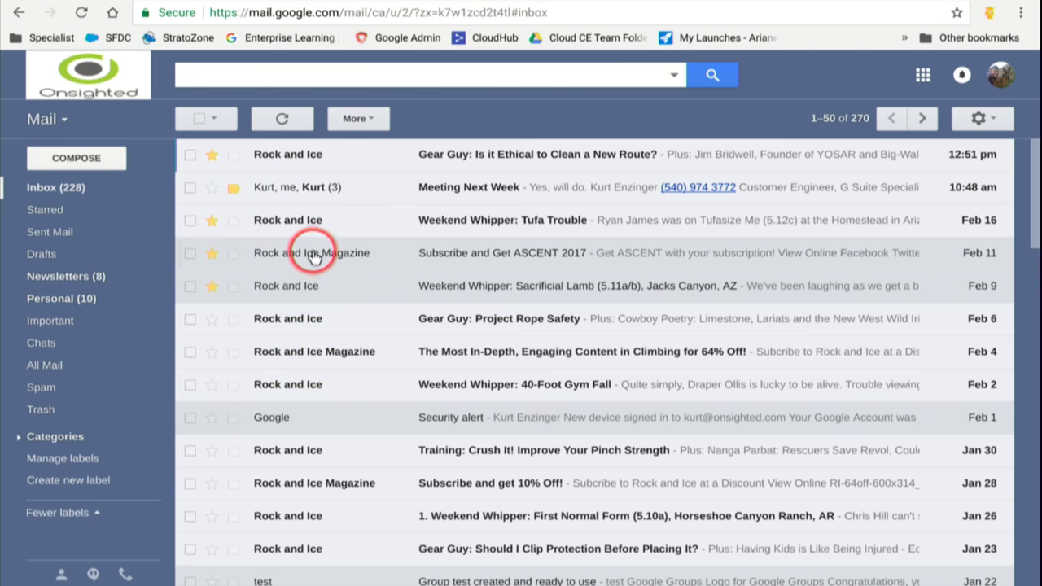
- Create a new label named "Rock and Ice" without nesting it under another label
mouse_move(317, 288)
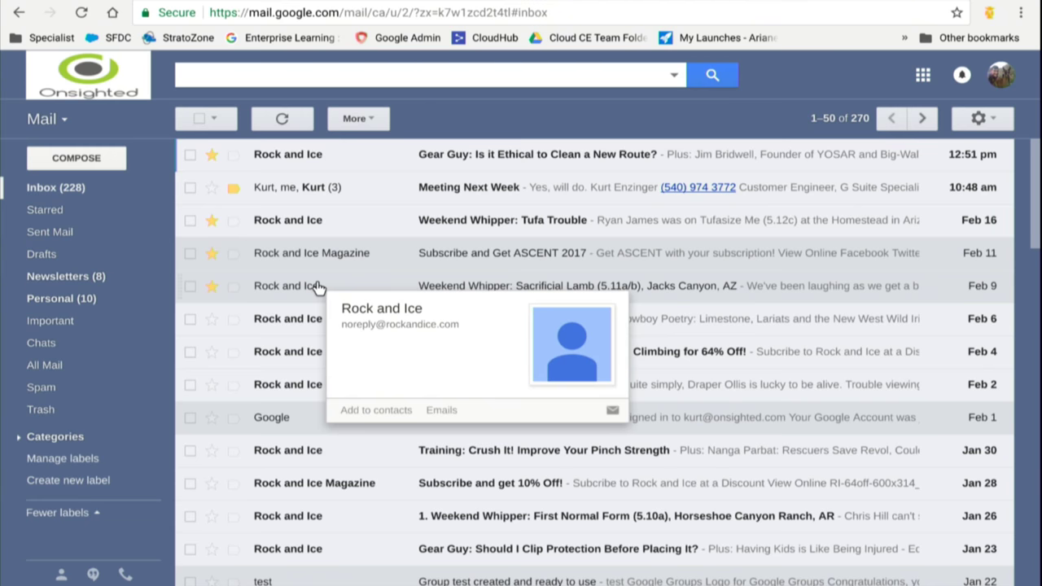
left_click(81, 480)
type("Rock and Ice")
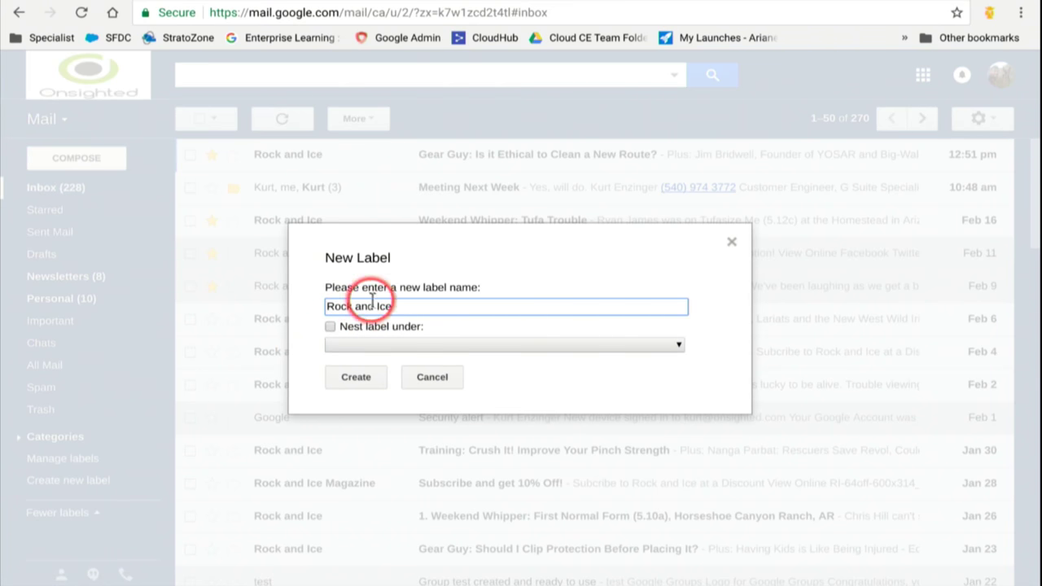
left_click(399, 345)
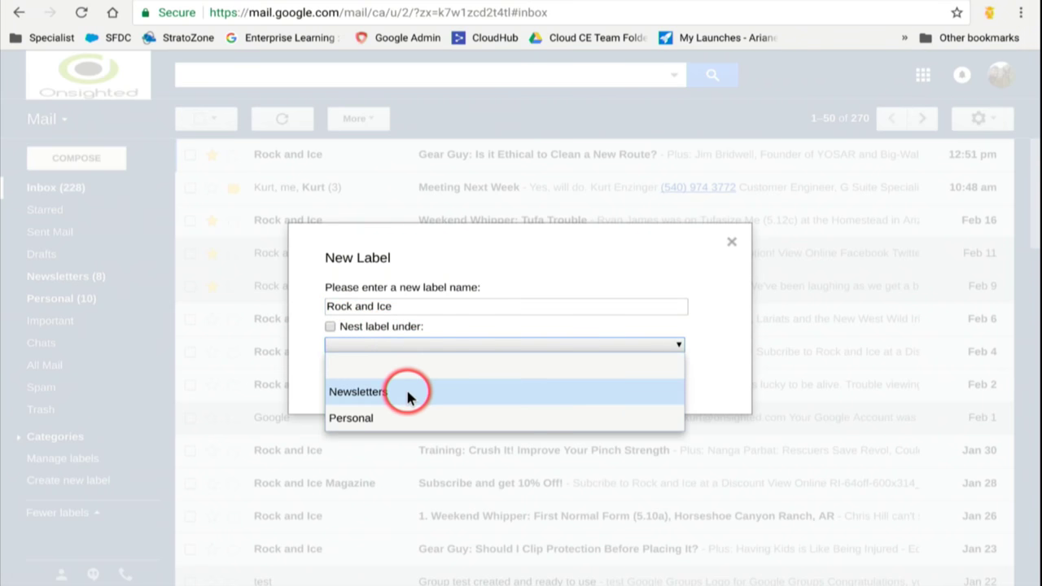
left_click(400, 358)
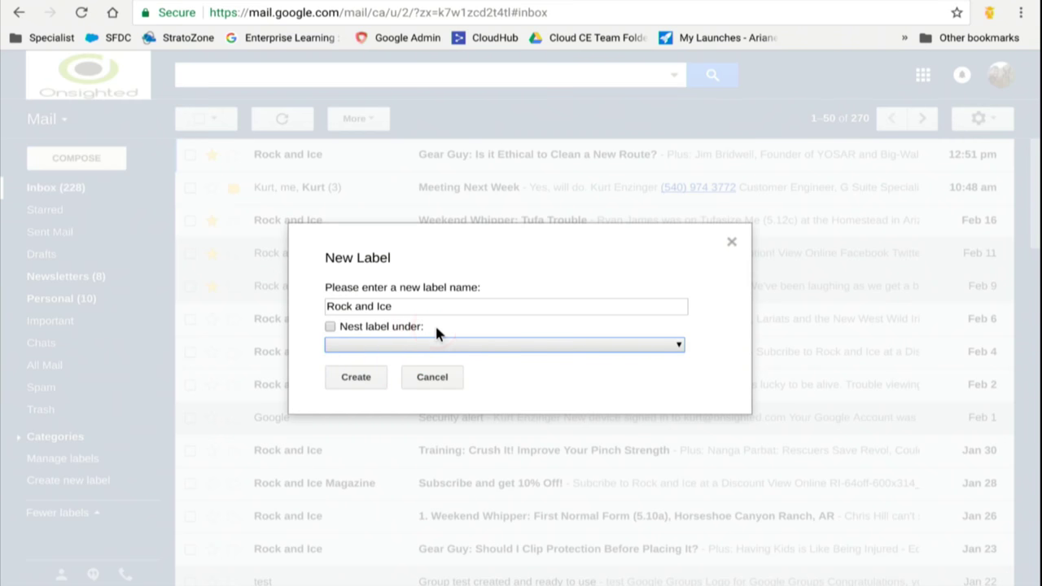
left_click(347, 376)
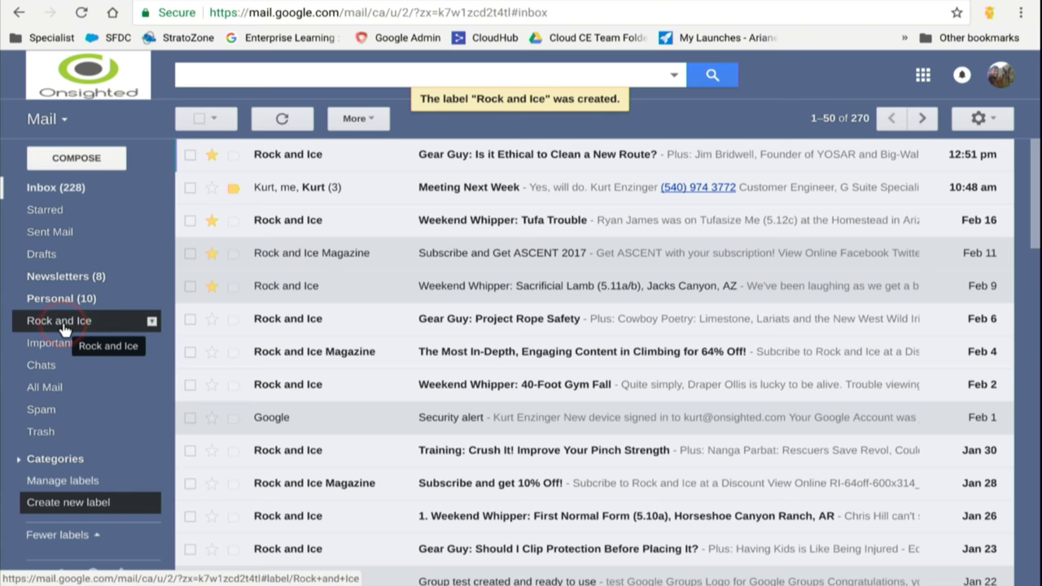
- View the new "Rock and Ice" label, then move the inbox message "Weekend Whipper: Sacrificial Lamb" into it and reopen the label
left_click(63, 328)
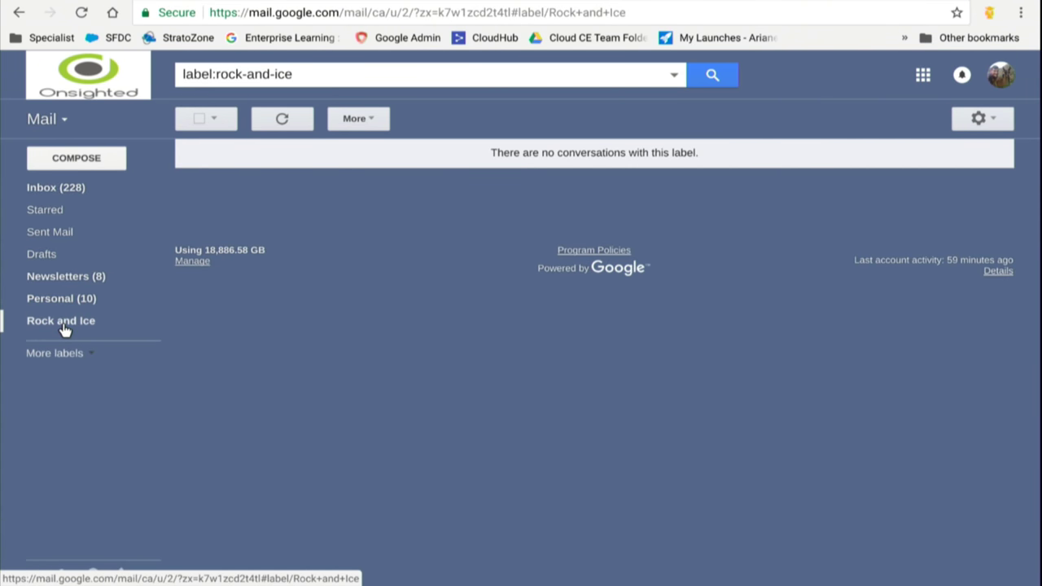
left_click(81, 188)
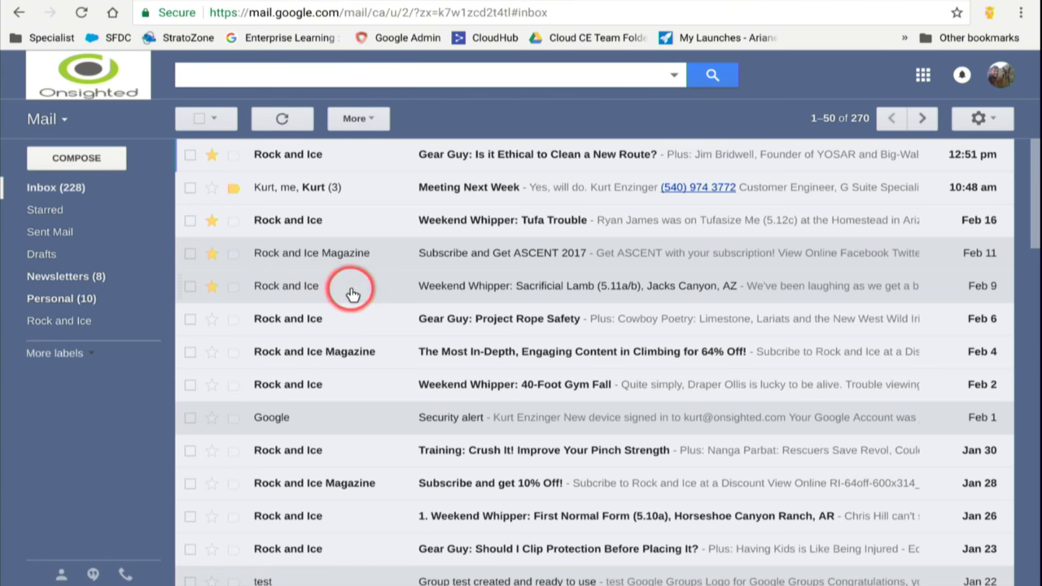
left_click_drag(328, 291, 101, 326)
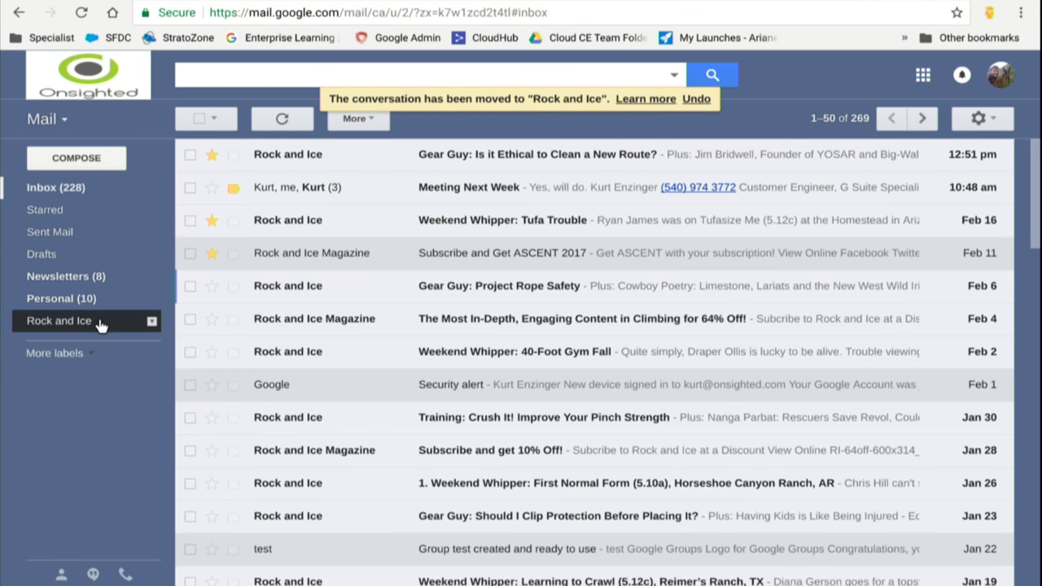
left_click(81, 323)
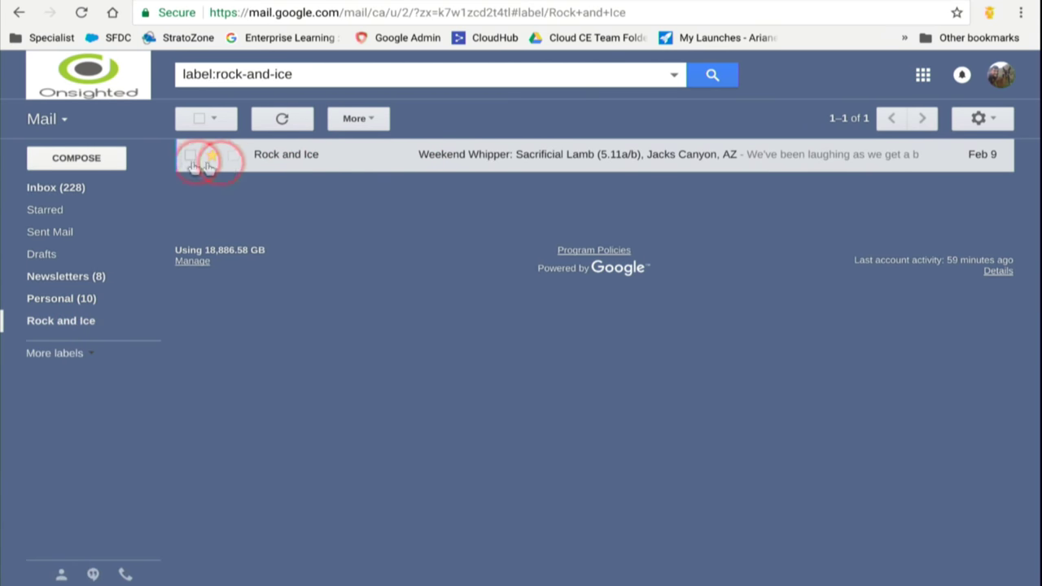
- Back in the inbox, apply the "Rock and Ice" label to the four Rock and Ice messages dated Feb 11 to Feb 2, then deselect them
left_click(92, 190)
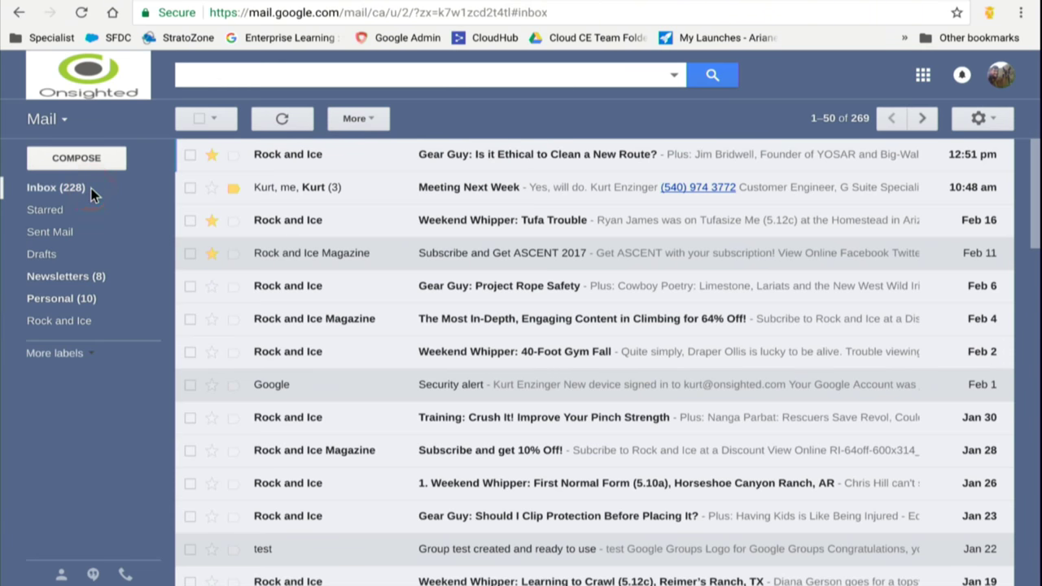
left_click(189, 254)
left_click(190, 286)
left_click(190, 318)
left_click(189, 352)
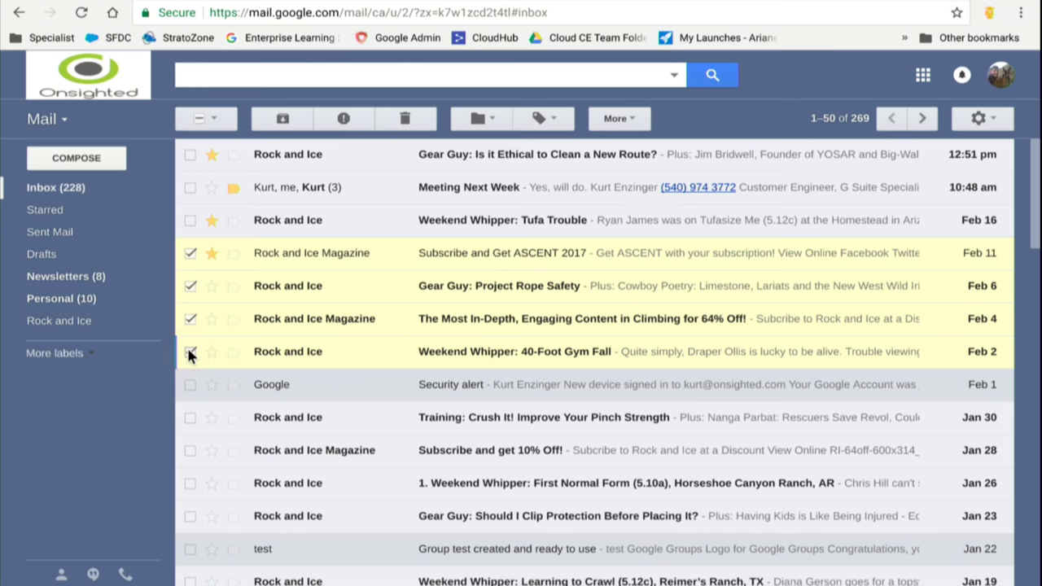
left_click(128, 326)
left_click_drag(130, 326, 280, 289)
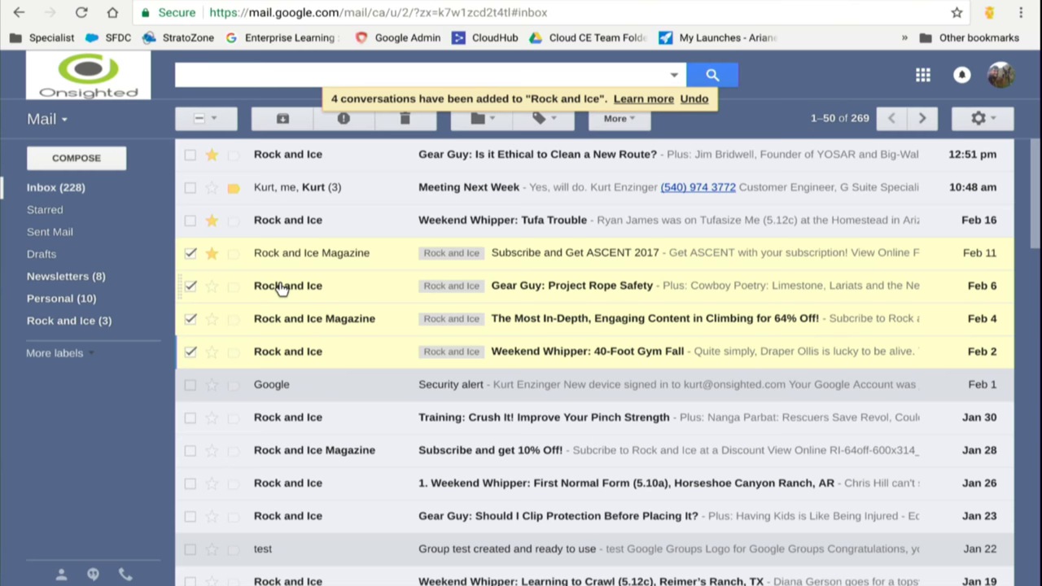
left_click(204, 115)
- Open the message "Subscribe and Get ASCENT 2017" and set the color of the "Rock and Ice" label to orange
left_click(344, 258)
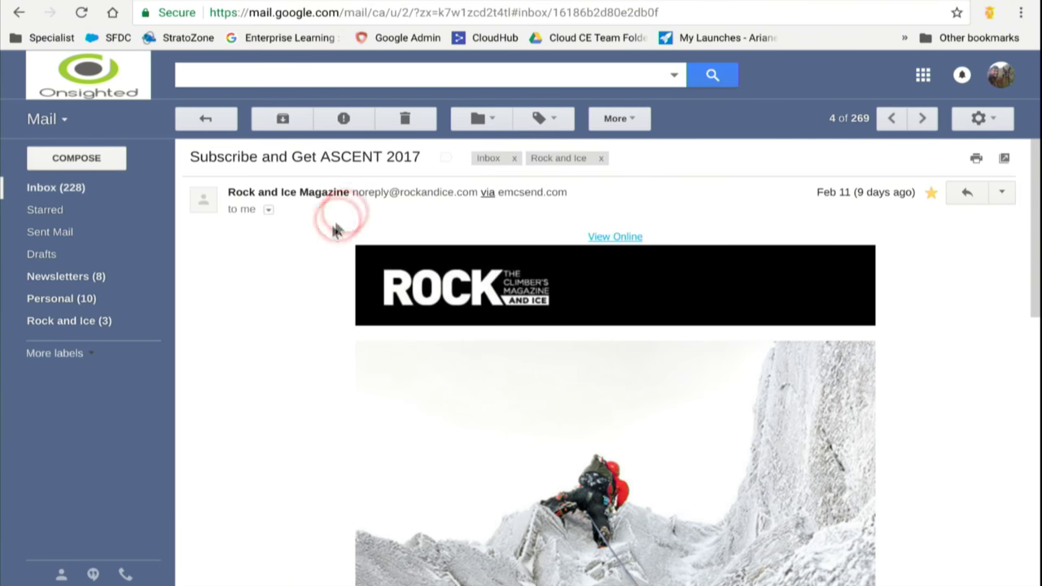
left_click(144, 322)
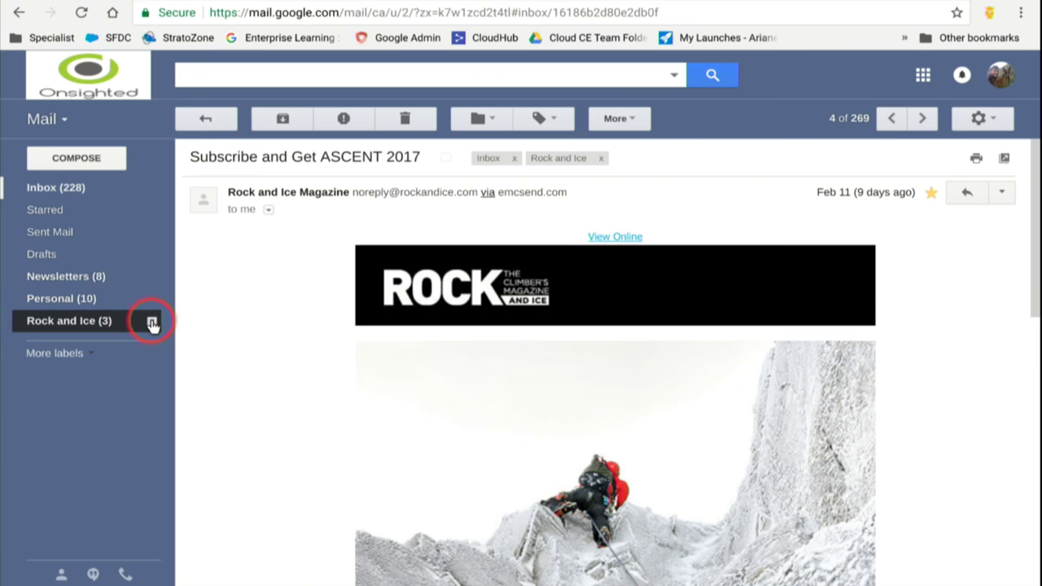
left_click(156, 324)
left_click(271, 318)
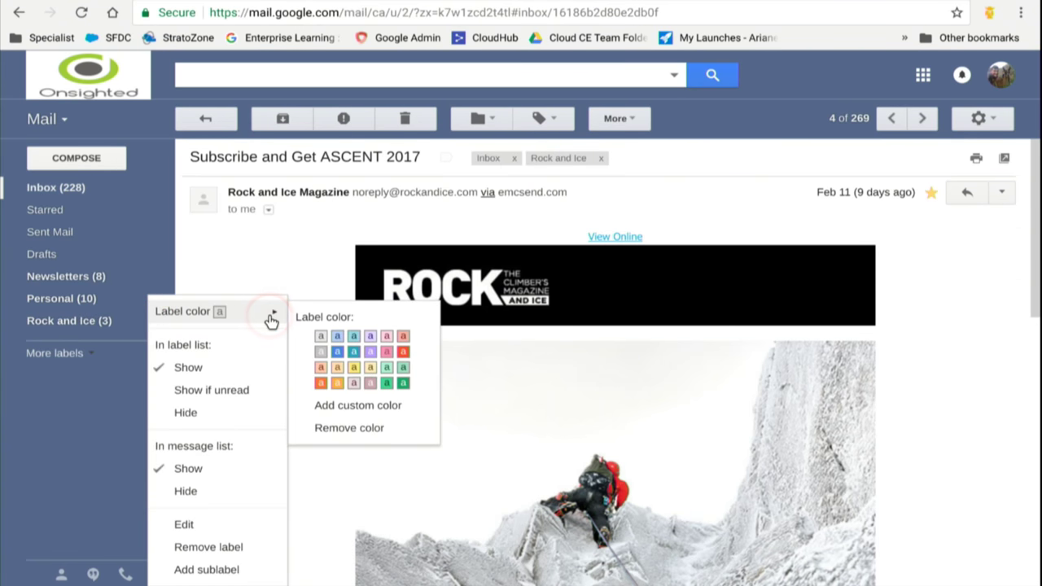
left_click_drag(271, 318, 322, 390)
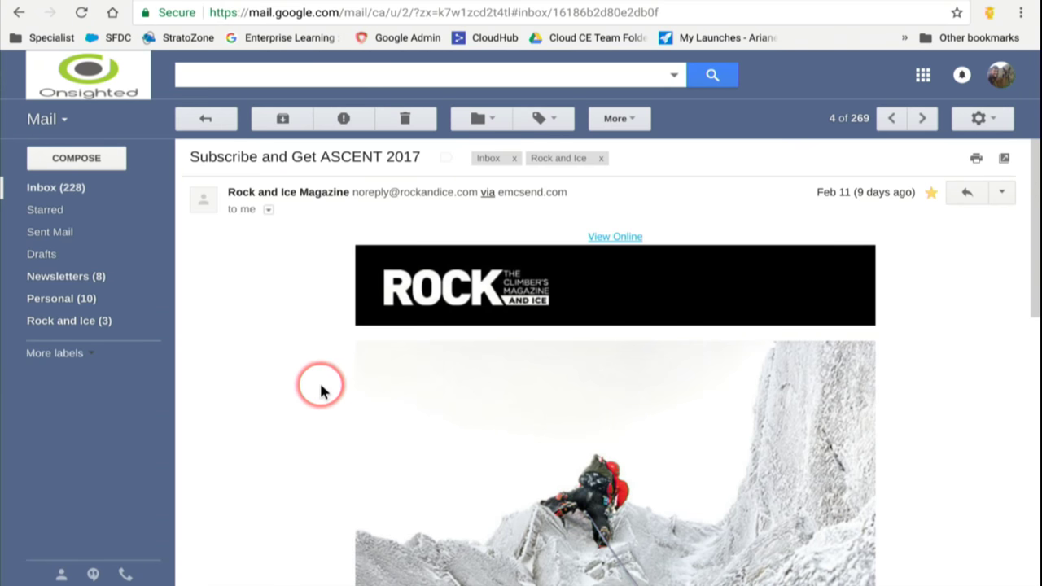
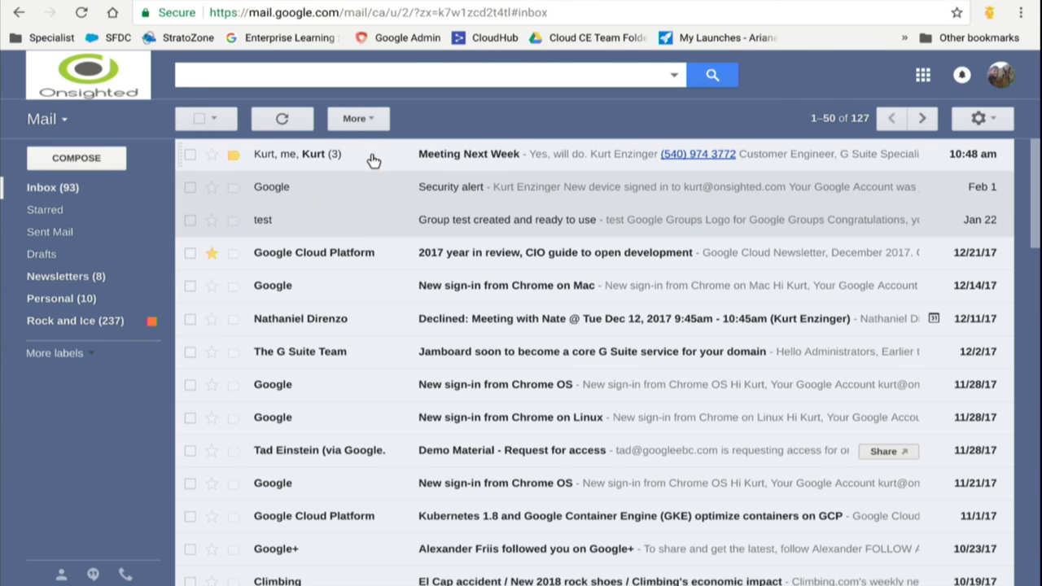
- Look at how the messages are grouped in the "Meeting Next Week" conversation and return to the inbox
left_click(362, 158)
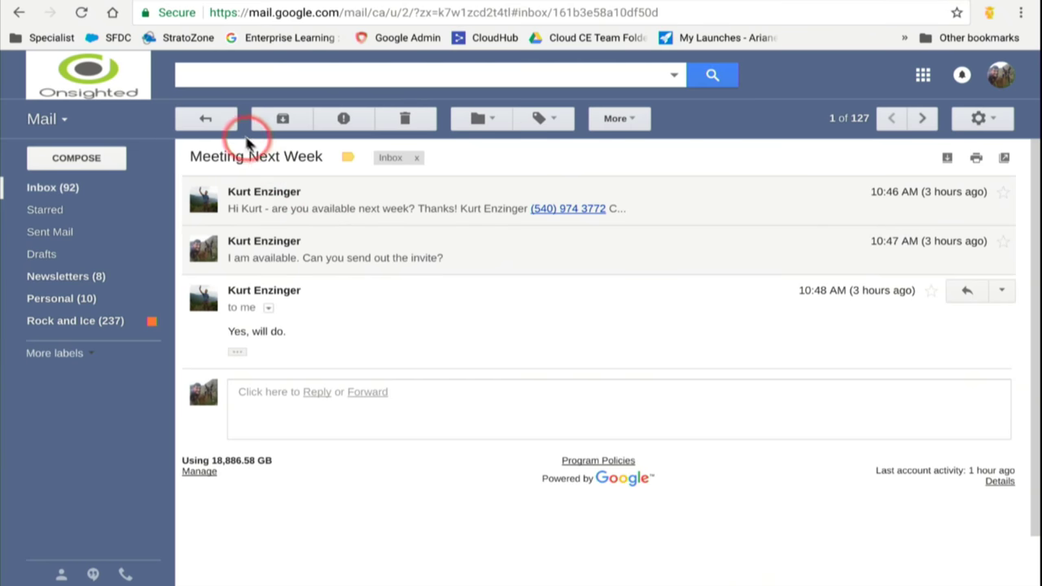
left_click(208, 118)
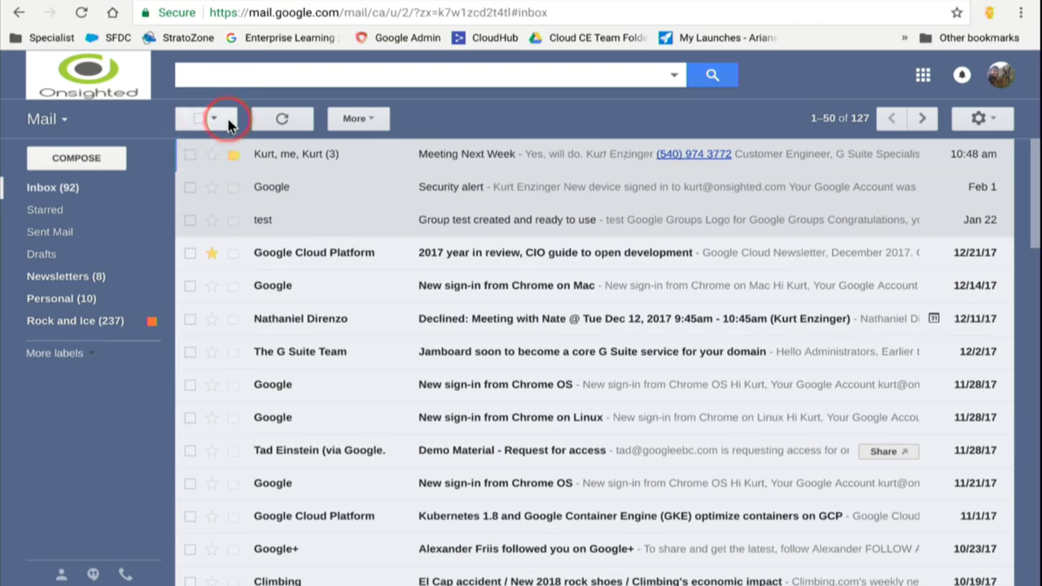
- Turn Conversation View off in the general mail settings and save the changes
left_click(981, 118)
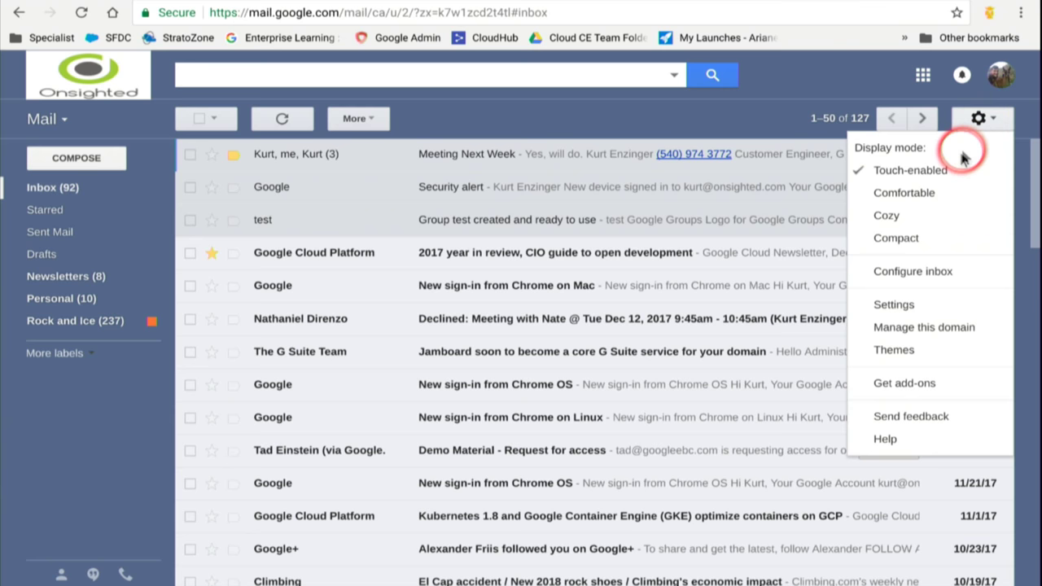
left_click(899, 305)
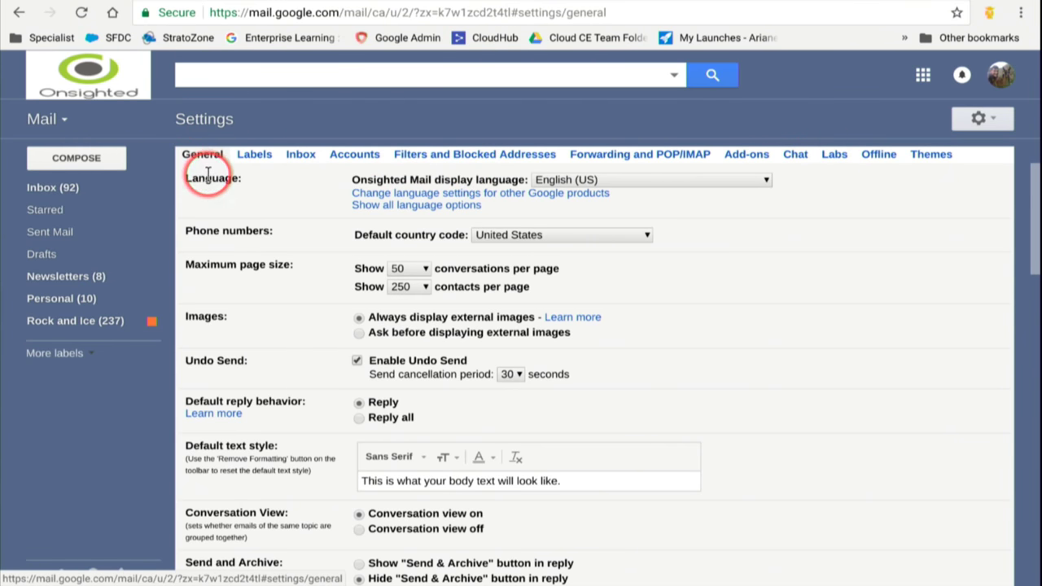
scroll(208, 175, "down", 3)
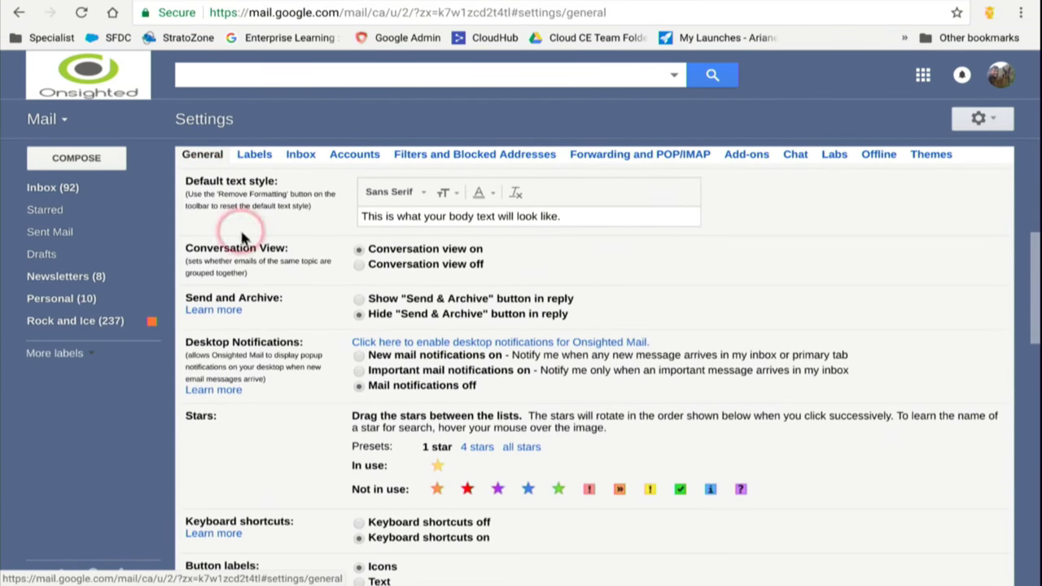
left_click(358, 266)
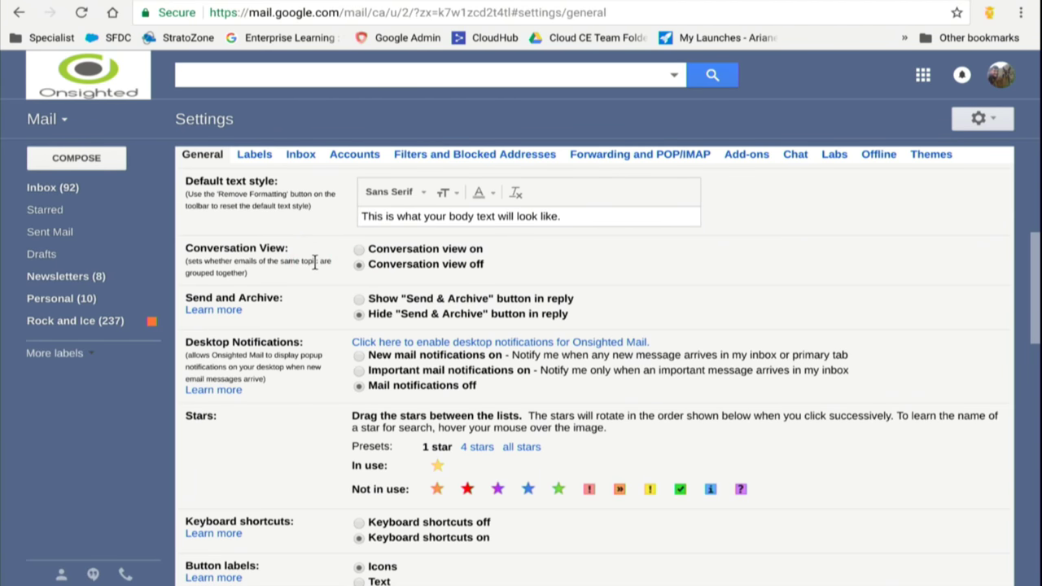
scroll(314, 262, "down", 15)
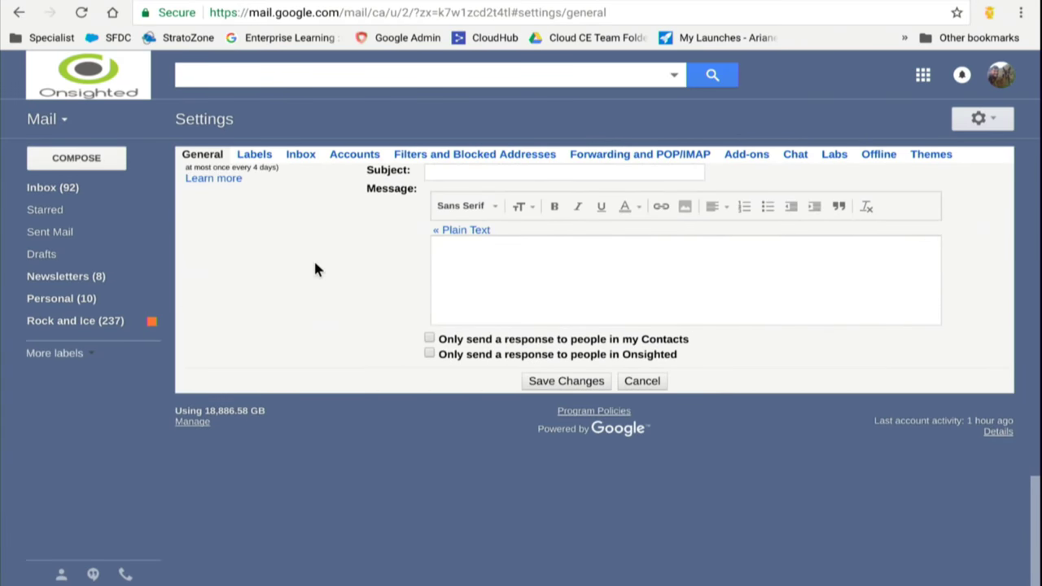
left_click(533, 384)
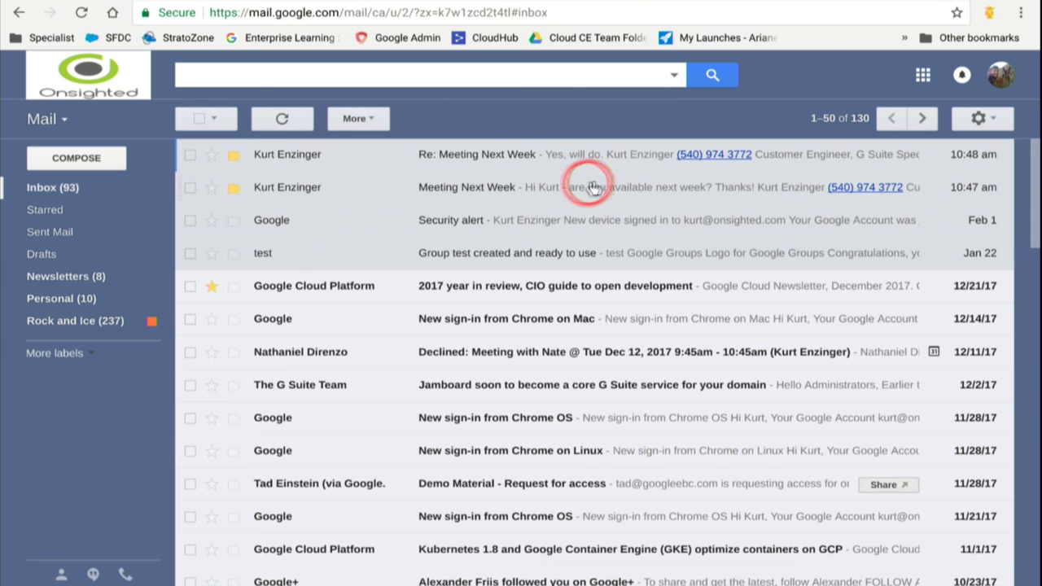
- Enable the Preview Pane lab in the mail settings and save the changes
left_click(978, 120)
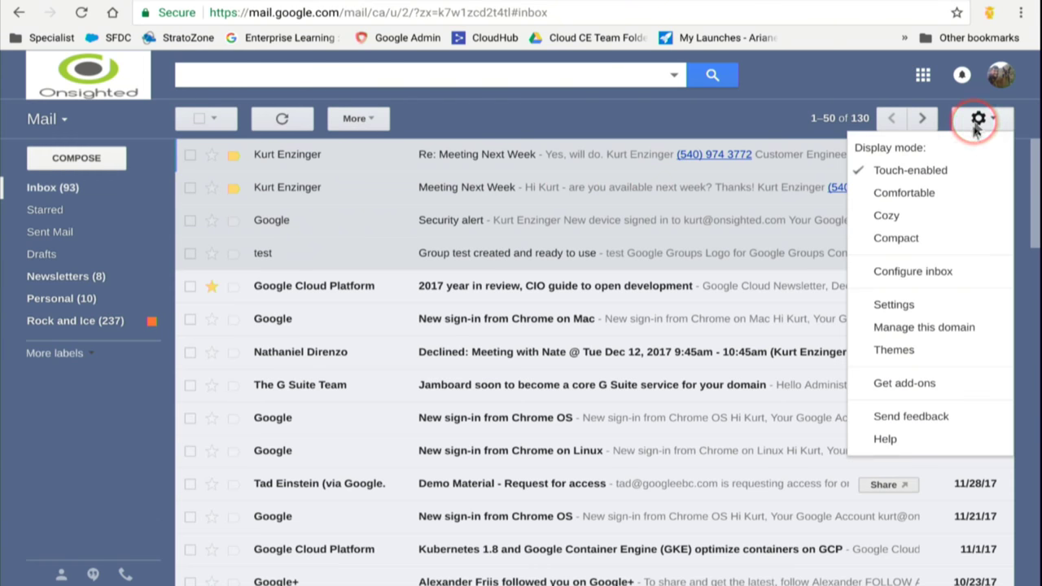
left_click(898, 298)
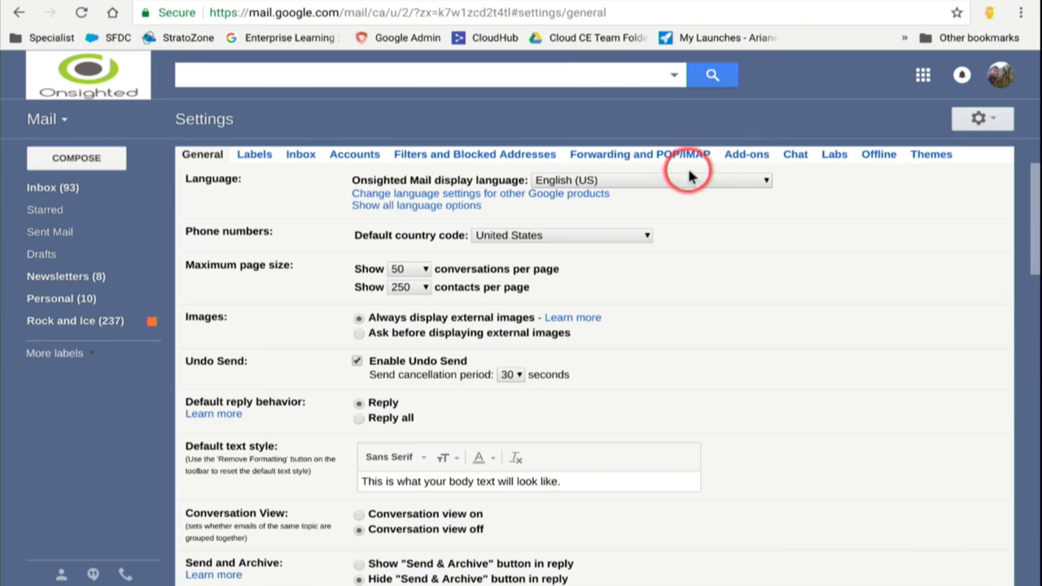
left_click(832, 155)
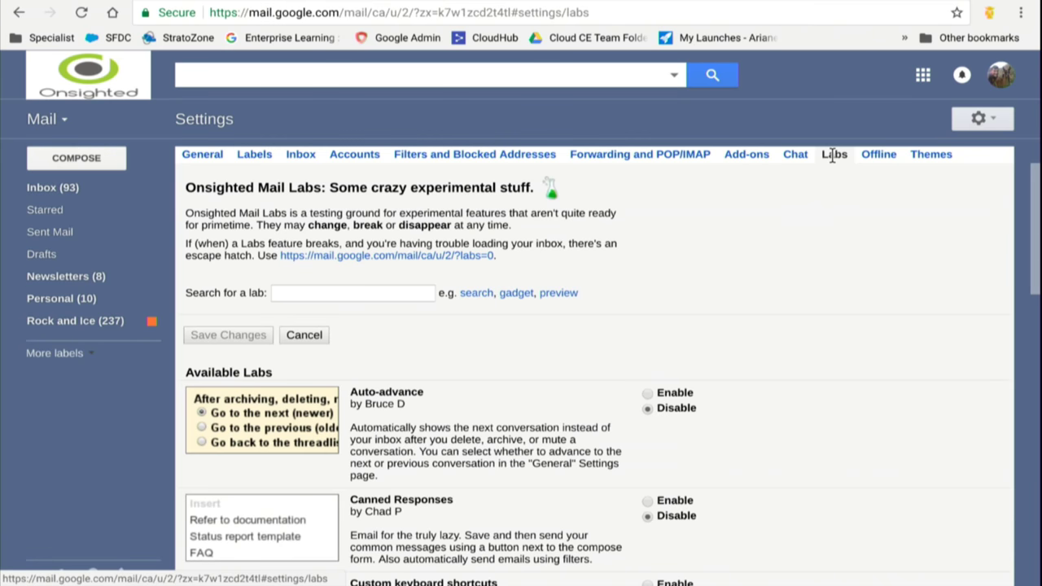
scroll(861, 351, "down", 2)
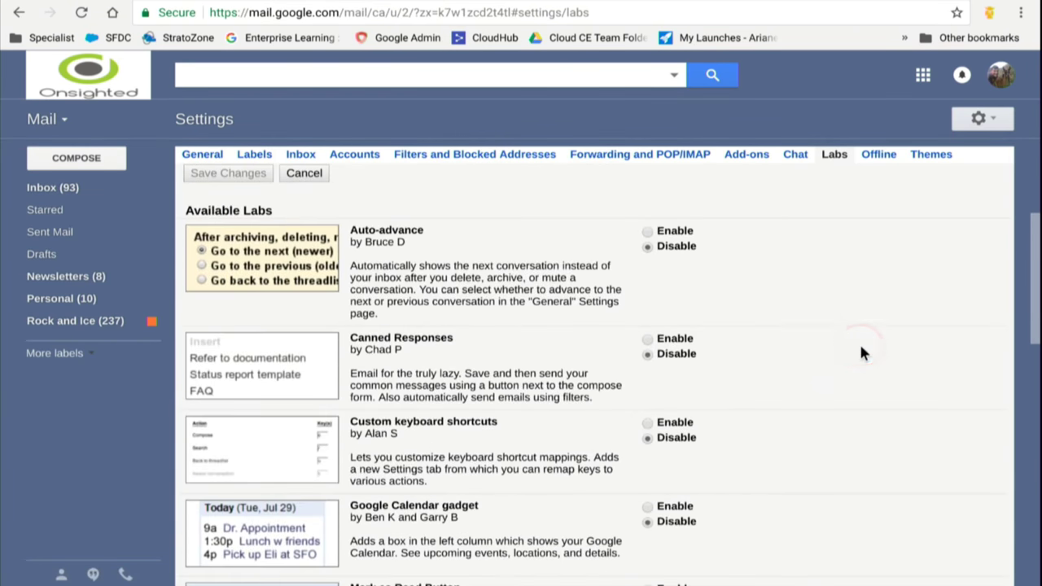
scroll(523, 364, "down", 2)
scroll(523, 364, "down", 3)
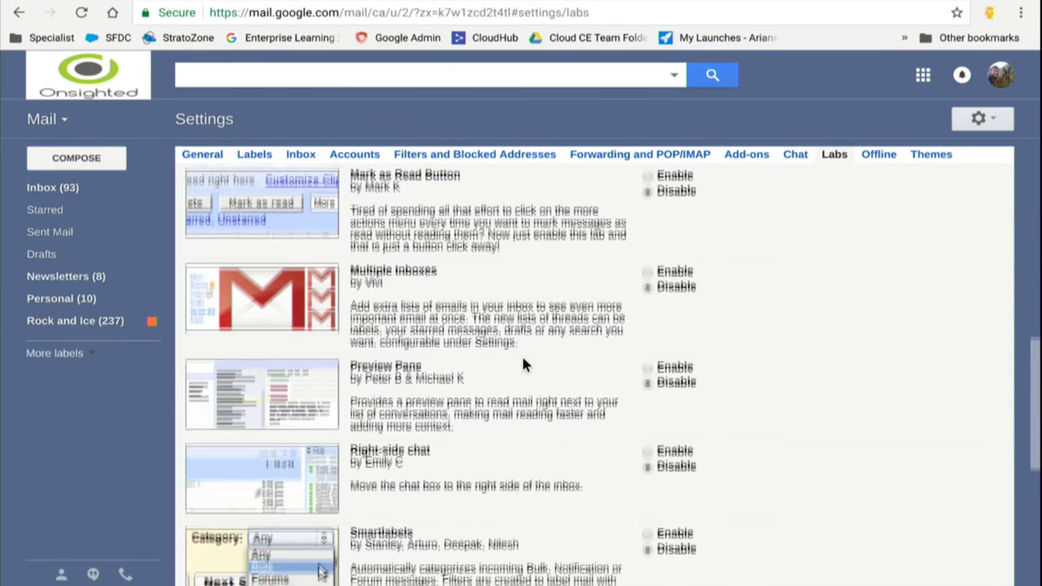
scroll(523, 364, "down", 1)
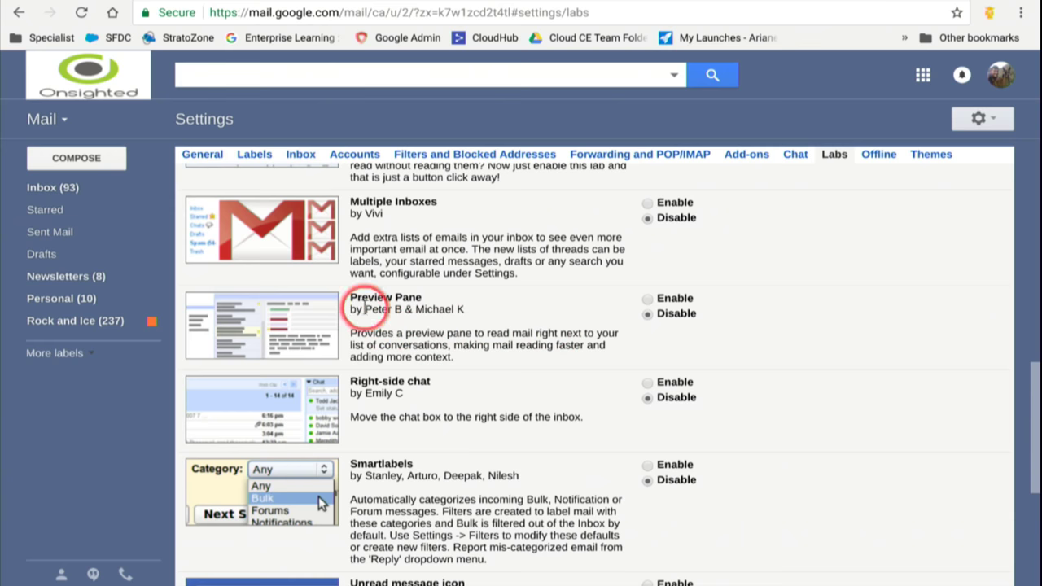
left_click(651, 301)
scroll(537, 321, "down", 4)
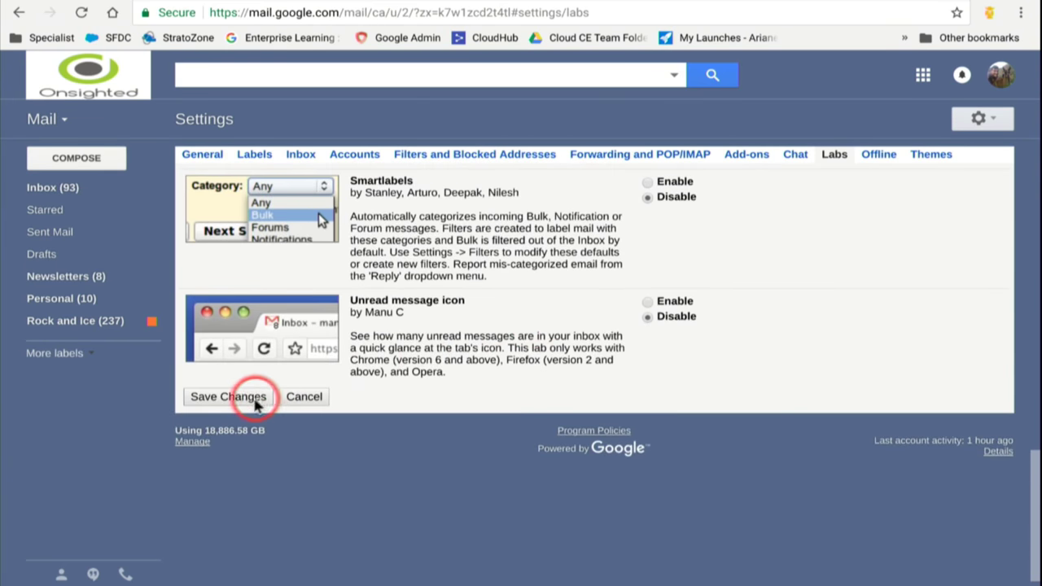
left_click(255, 404)
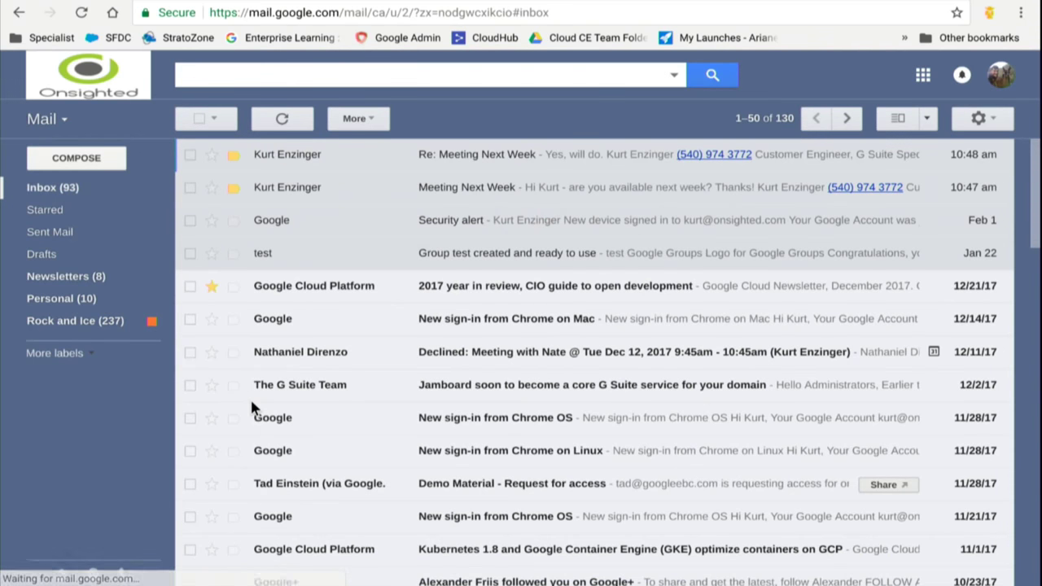
- Preview the message "Meeting Next Week" in a vertical split of the inbox and turn the split off
left_click(349, 151)
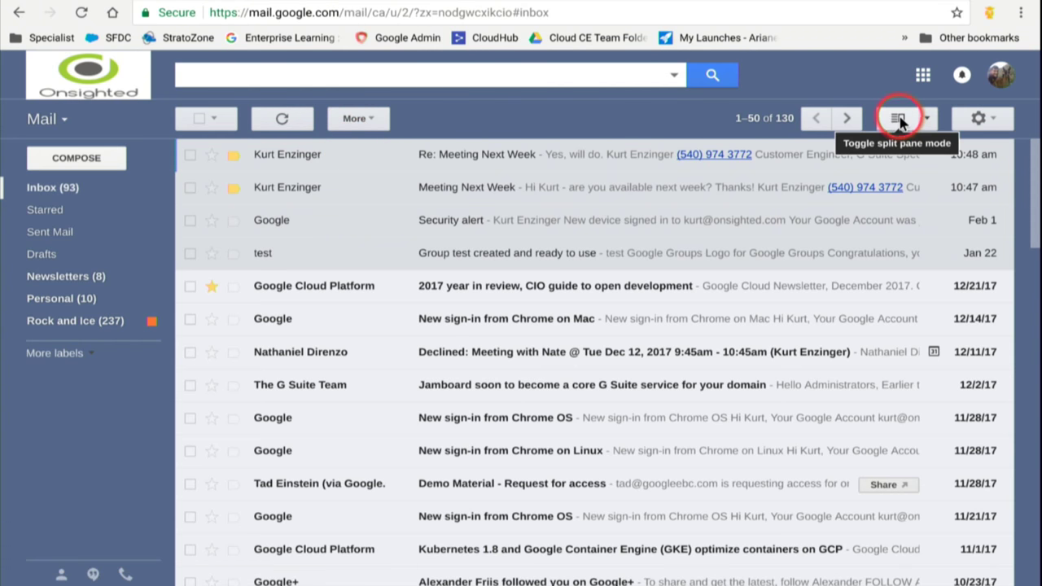
left_click(929, 119)
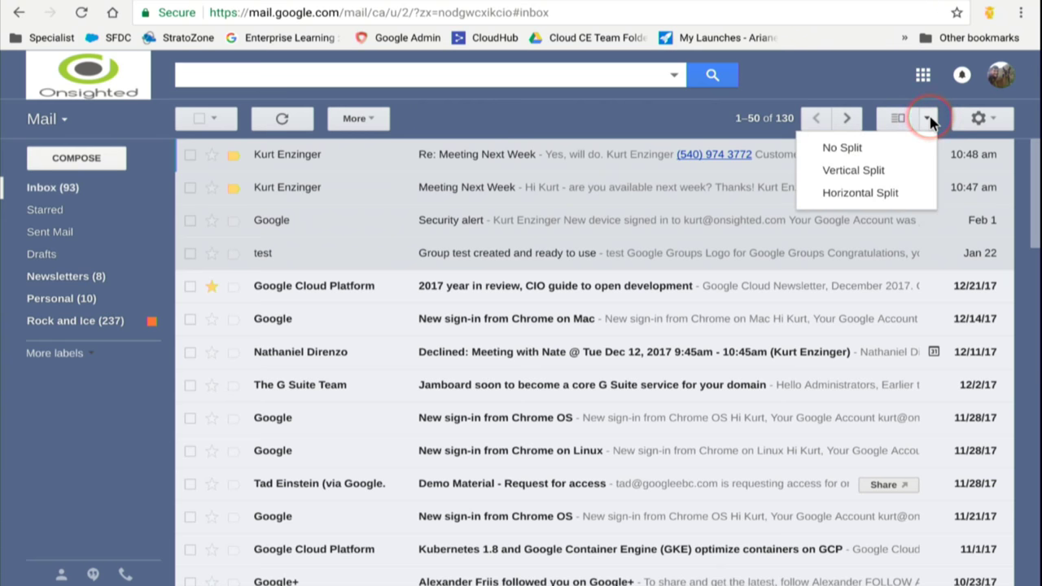
left_click(879, 171)
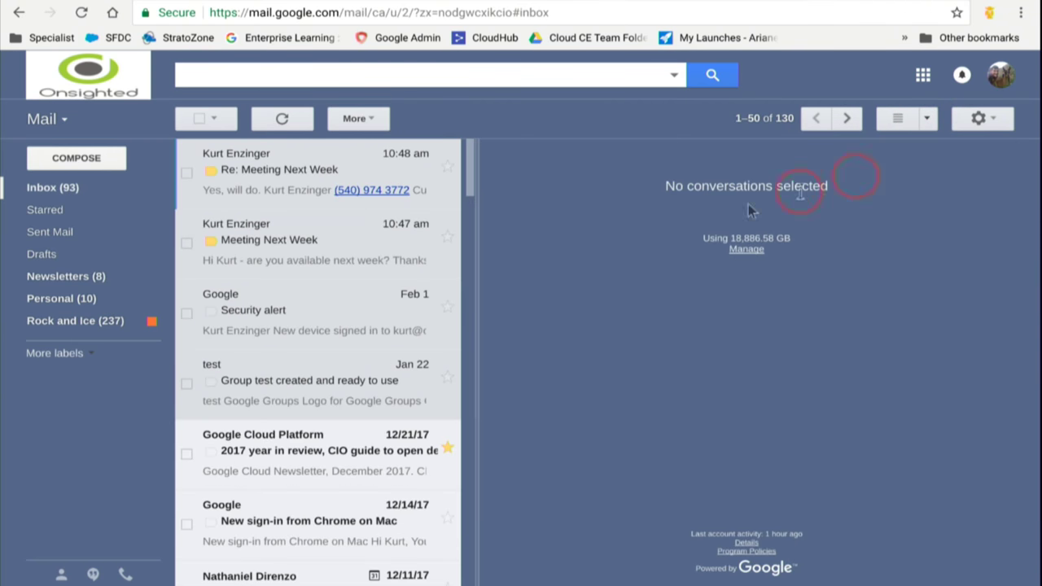
scroll(410, 216, "down", 2)
scroll(411, 217, "up", 2)
left_click(300, 251)
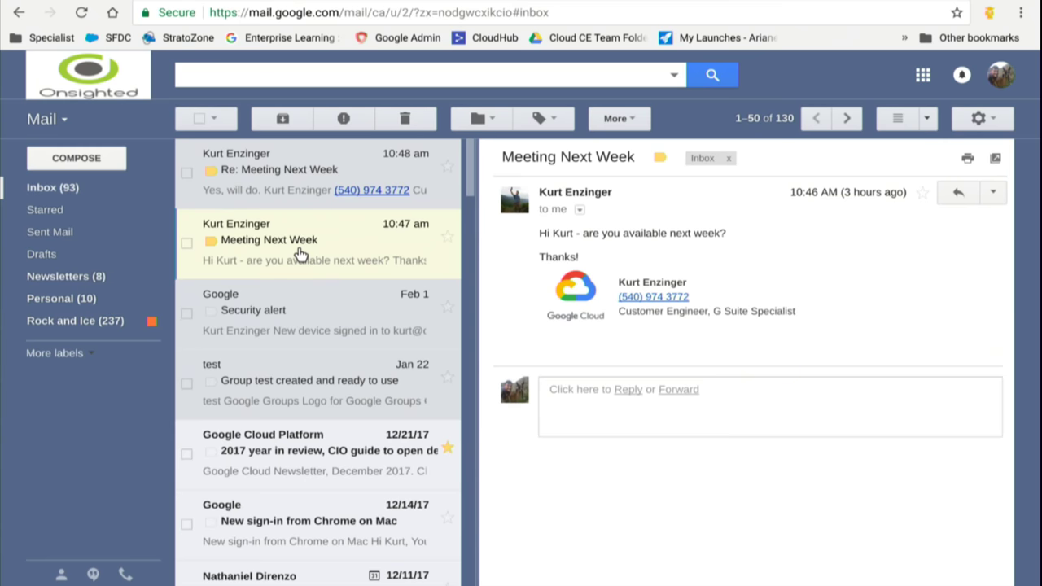
left_click(898, 118)
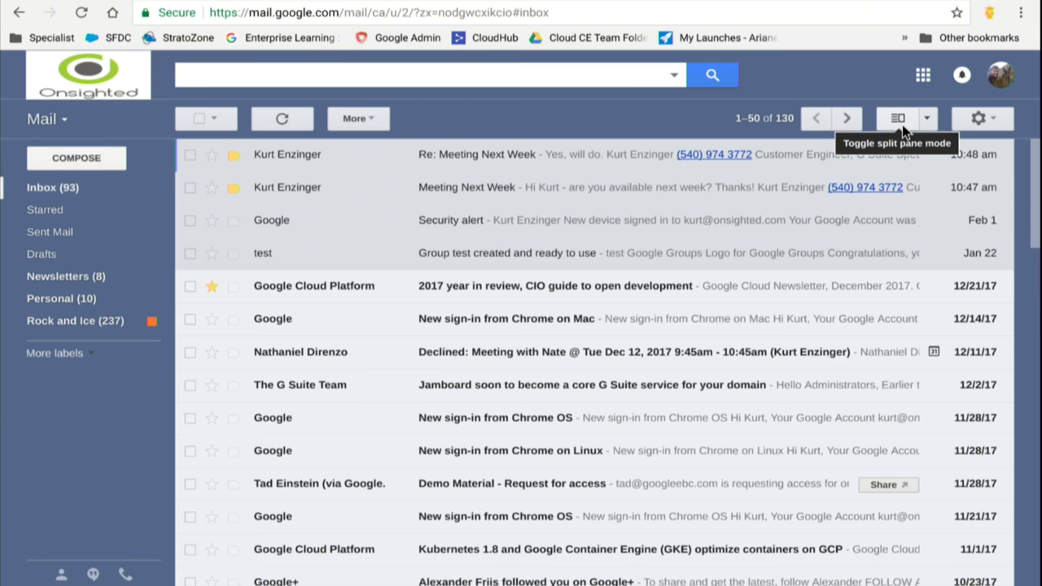
- Open the inbox settings, review the available inbox types and set the inbox type to Priority Inbox
left_click(984, 118)
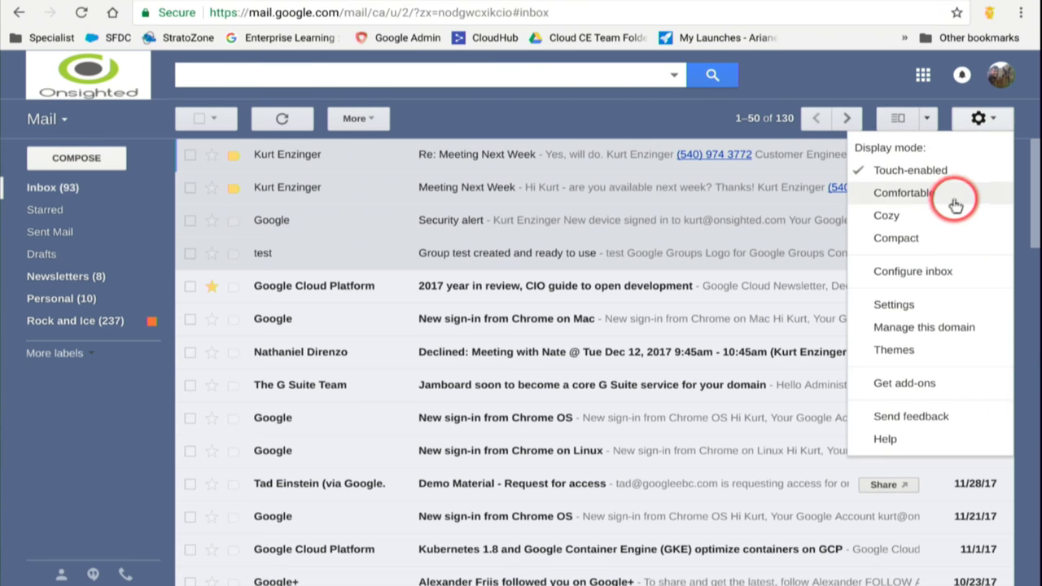
left_click(902, 303)
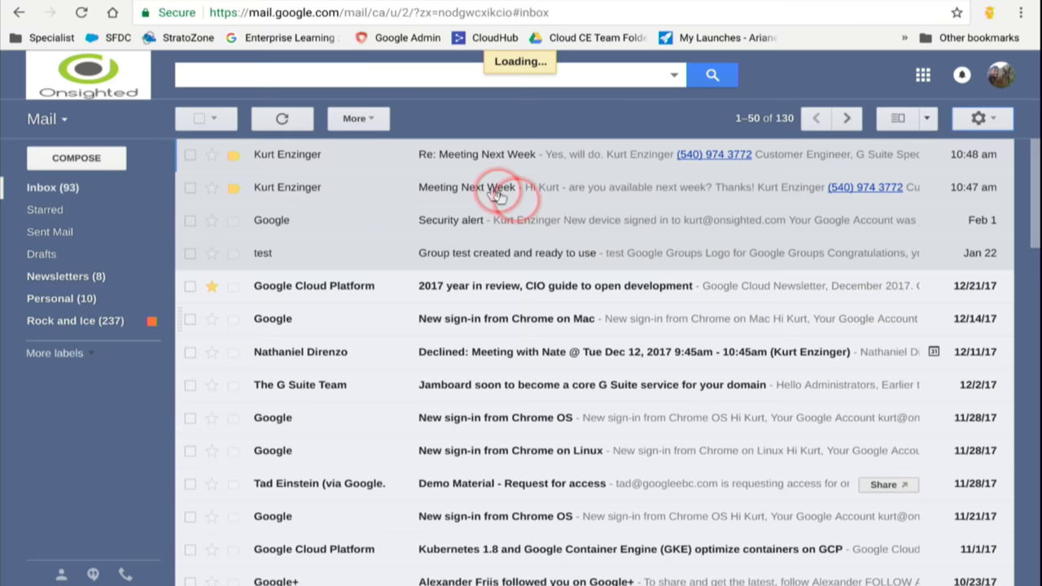
left_click(254, 154)
left_click(299, 156)
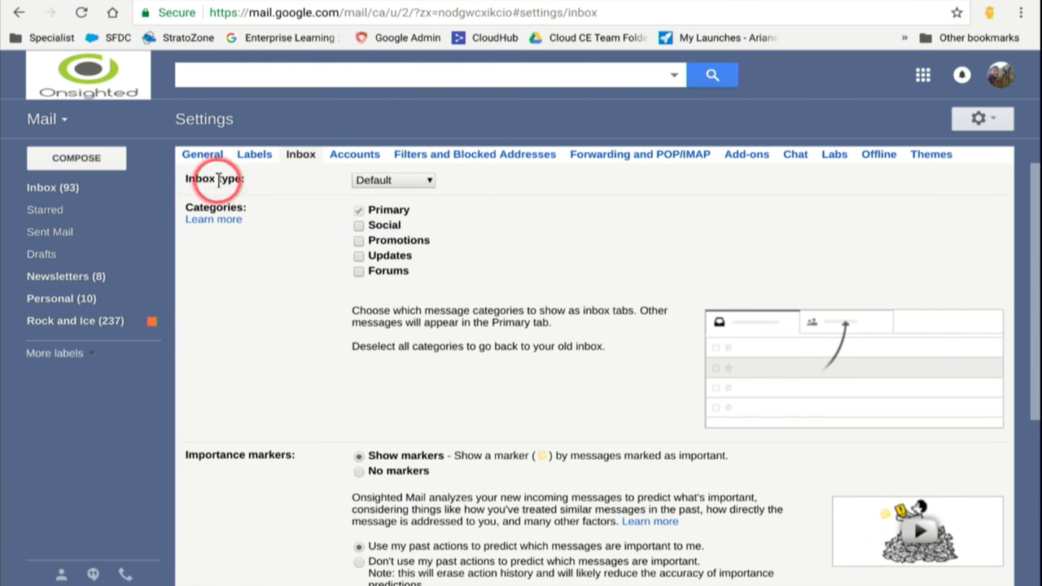
left_click(405, 181)
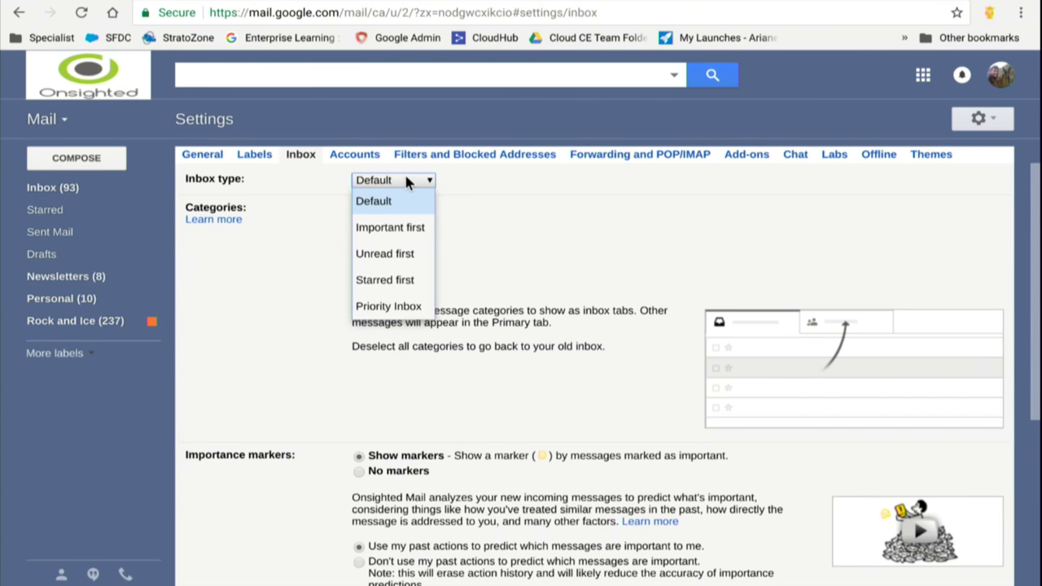
left_click(415, 228)
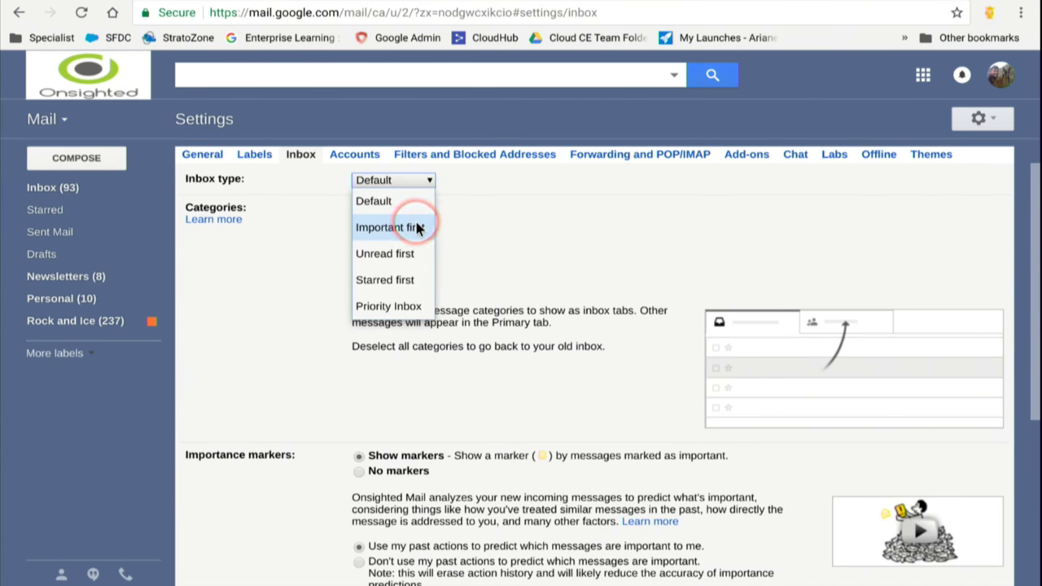
left_click(419, 243)
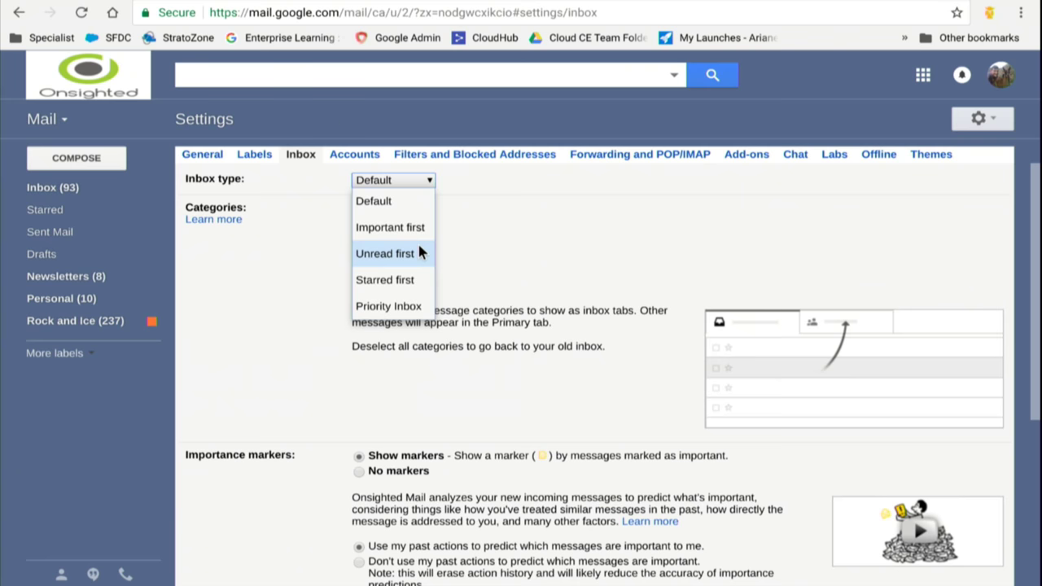
left_click(422, 281)
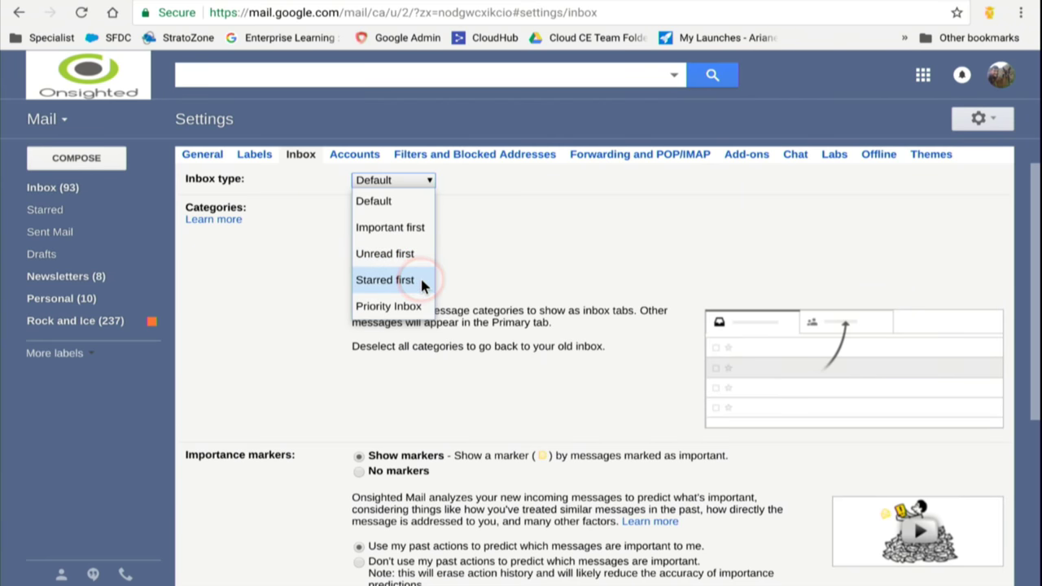
left_click(407, 306)
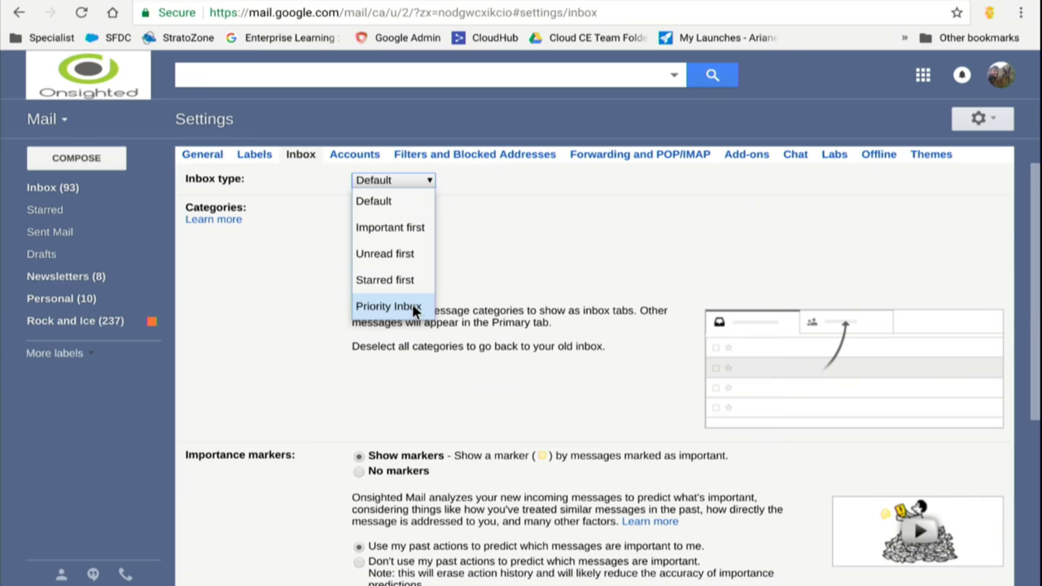
left_click(413, 308)
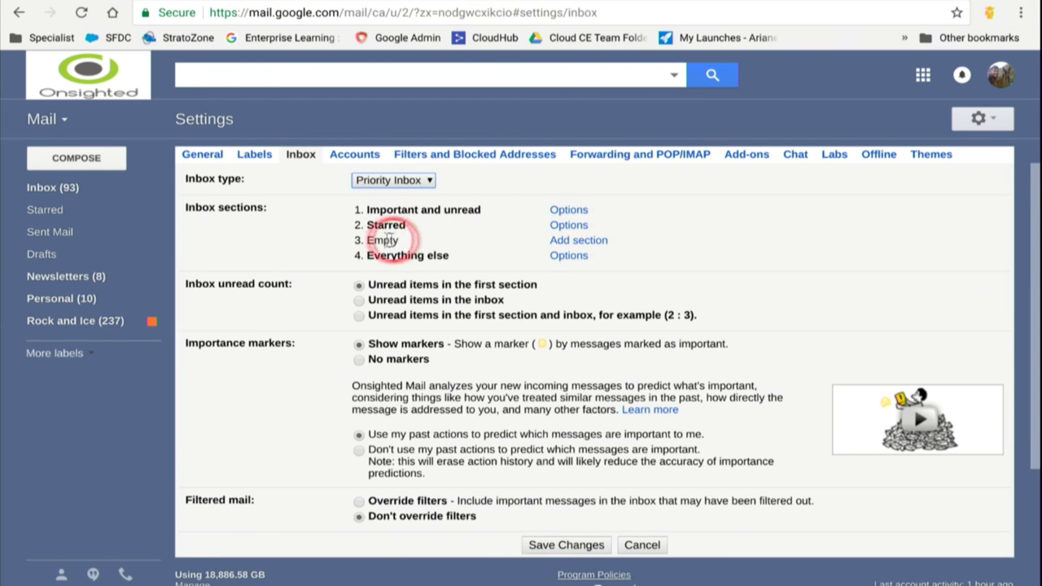
- Add the "Rock and Ice" label as the third Priority Inbox section and save the changes
left_click(560, 244)
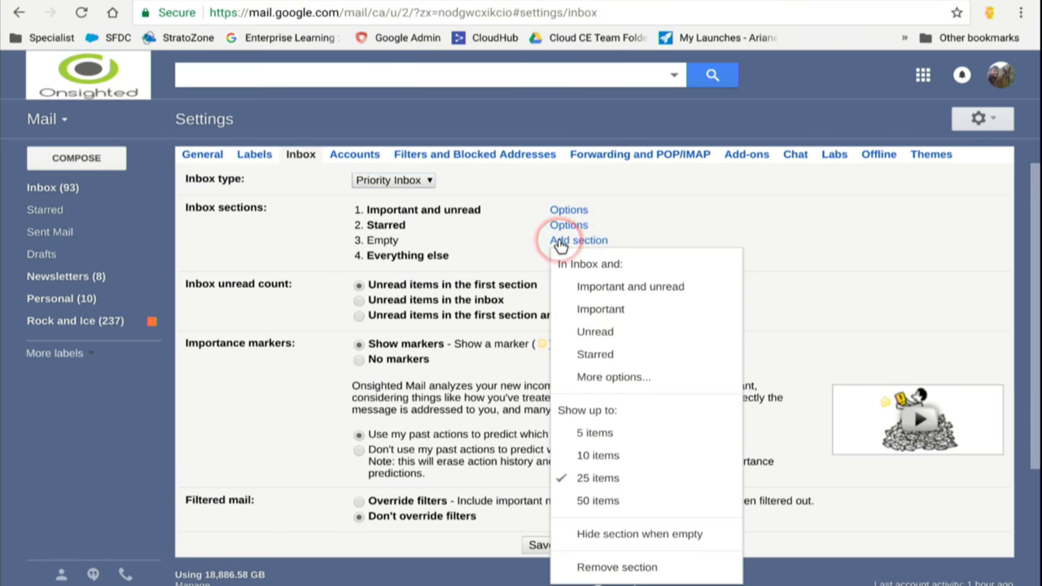
left_click(598, 376)
left_click(610, 348)
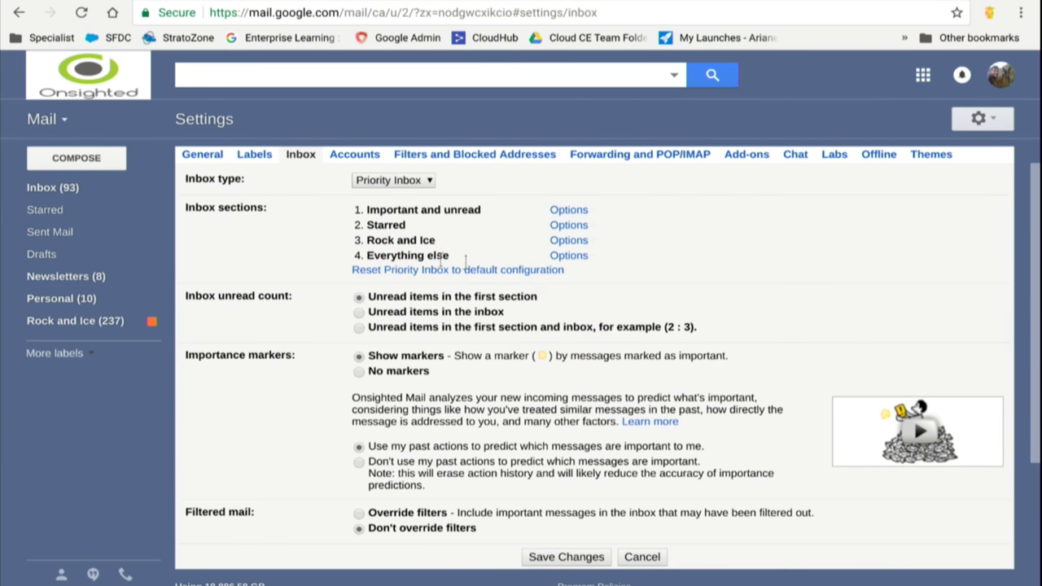
scroll(420, 257, "down", 3)
left_click(551, 382)
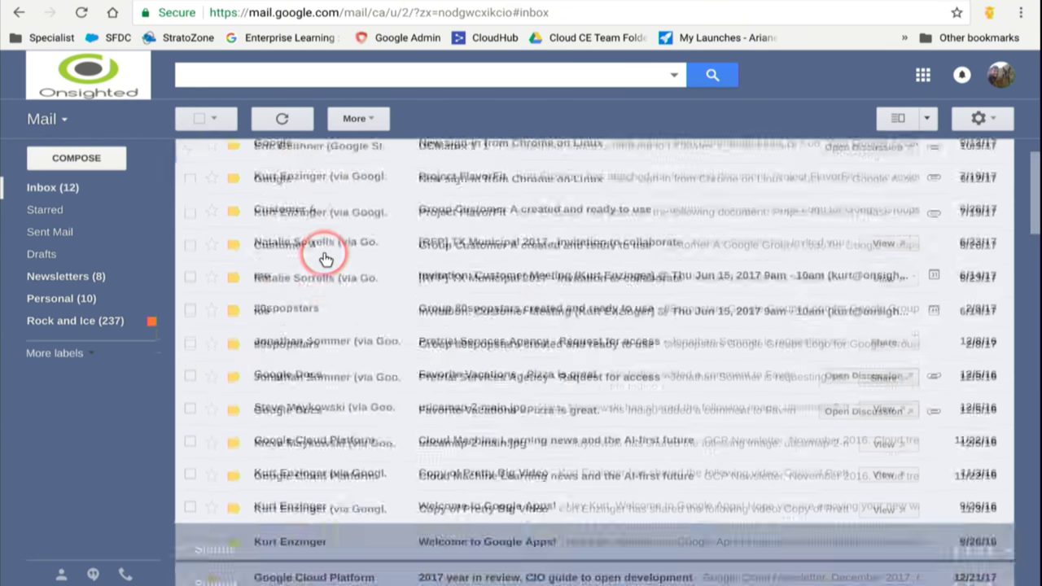
- Collapse the "All Rock and Ice", "Starred" and "Important and unread" sections of the inbox
mouse_move(326, 251)
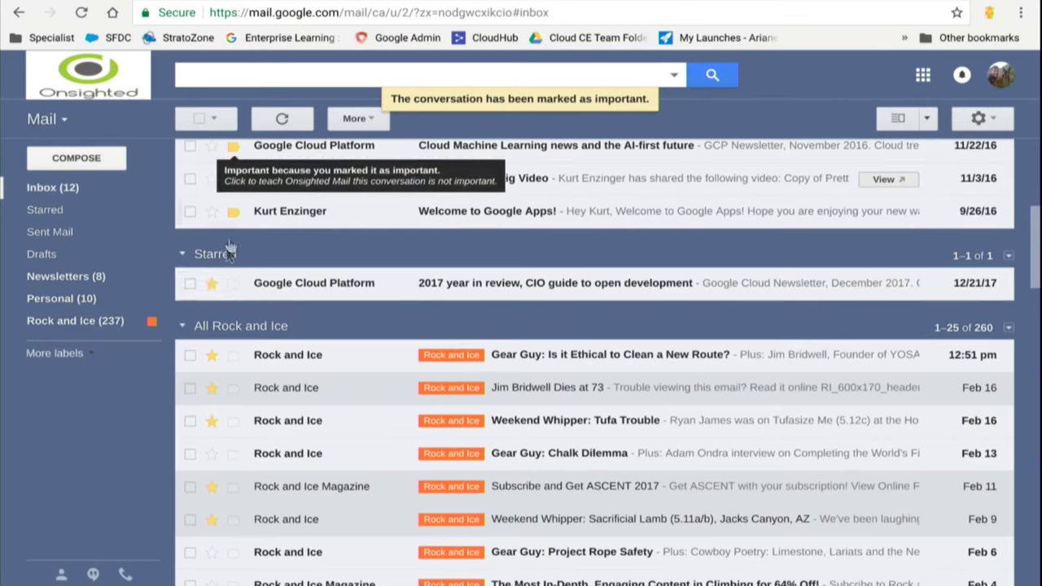
left_click(373, 324)
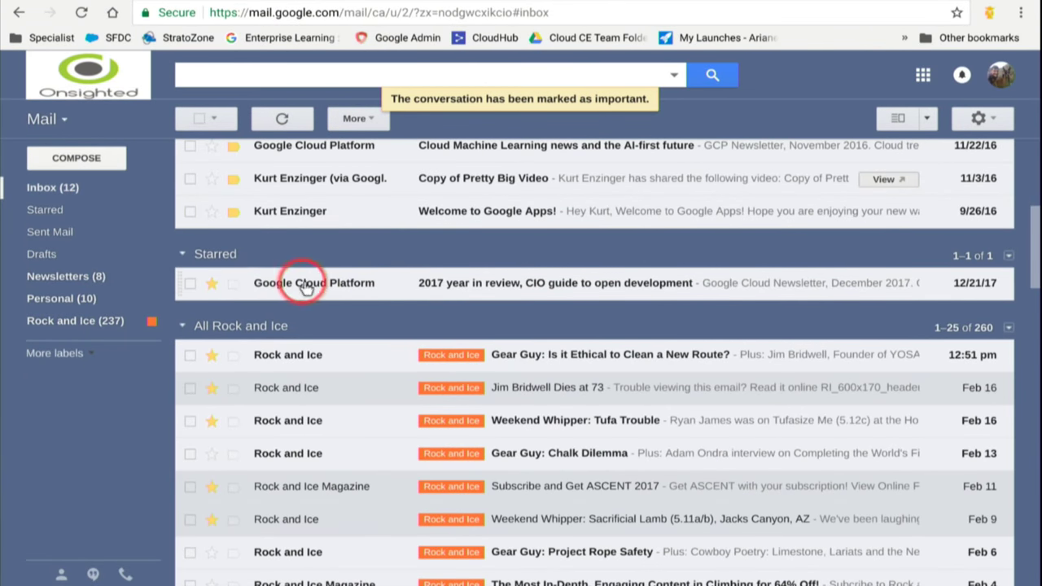
scroll(302, 276, "down", 2)
left_click(281, 220)
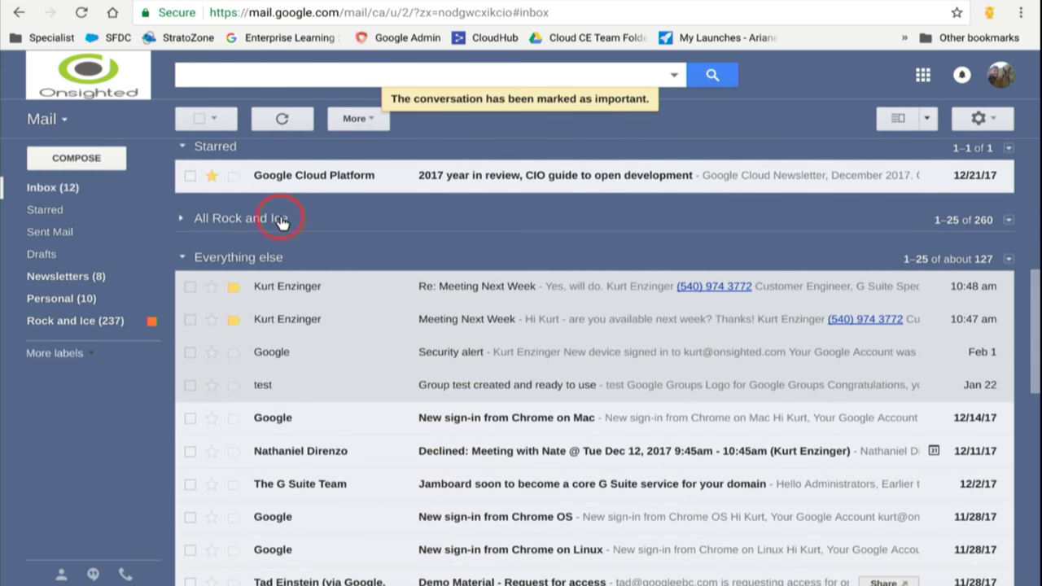
scroll(274, 208, "up", 2)
left_click(217, 234)
scroll(219, 235, "up", 5)
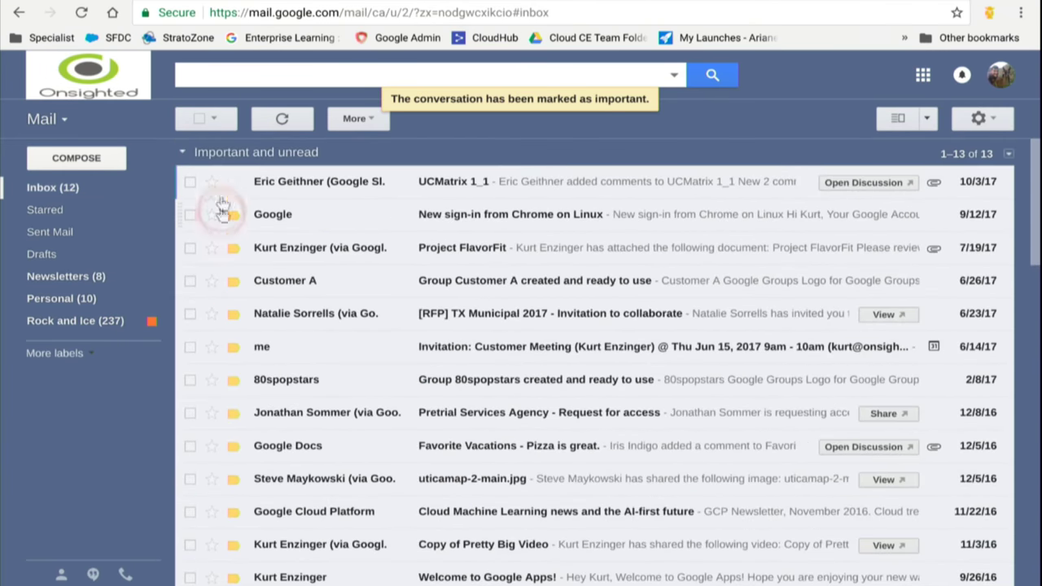
left_click(222, 156)
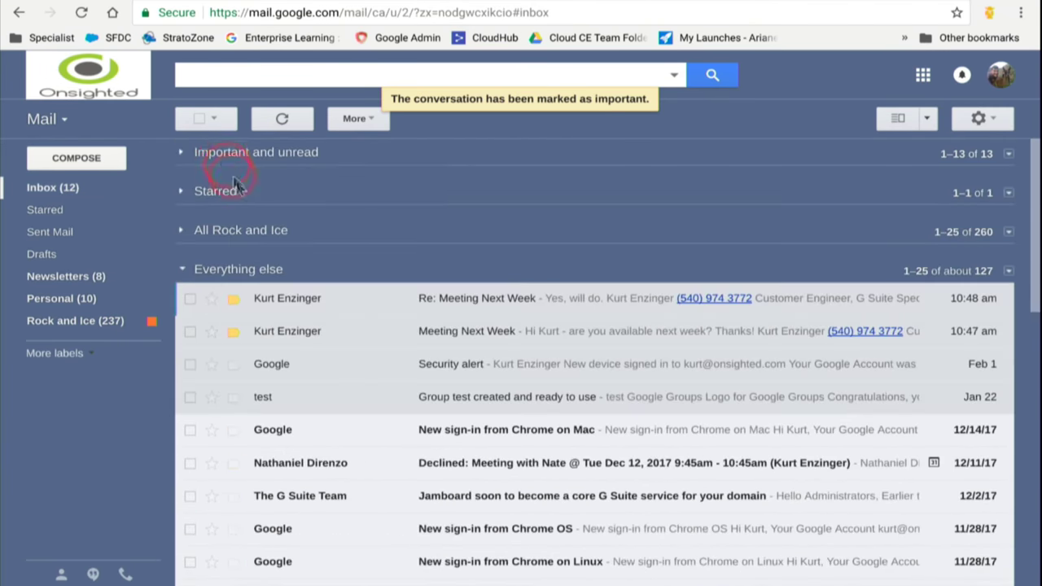
scroll(271, 269, "down", 2)
scroll(271, 272, "up", 3)
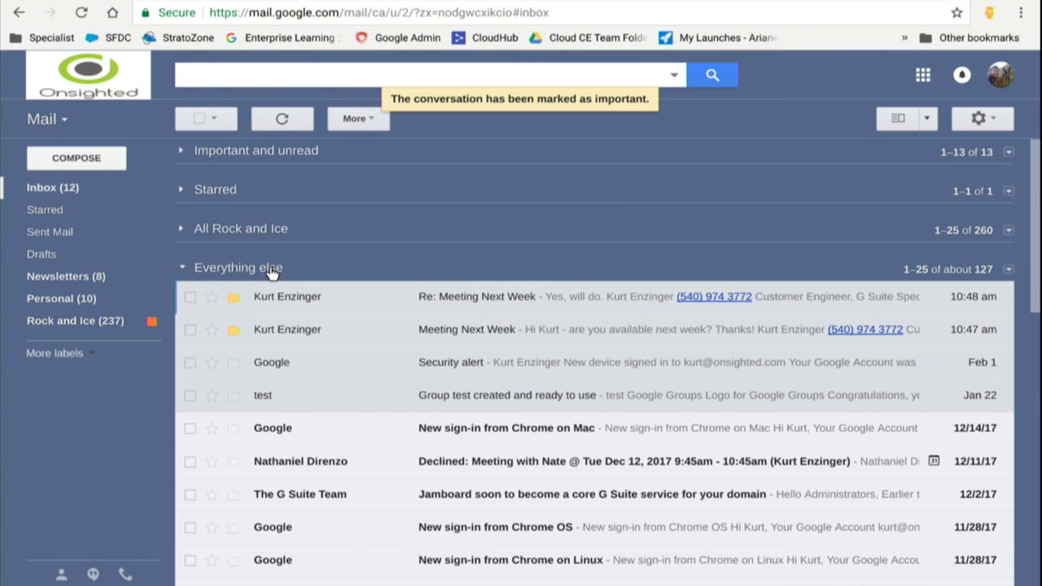
- Expand the "Starred" section to view its contents and collapse it again
left_click(236, 189)
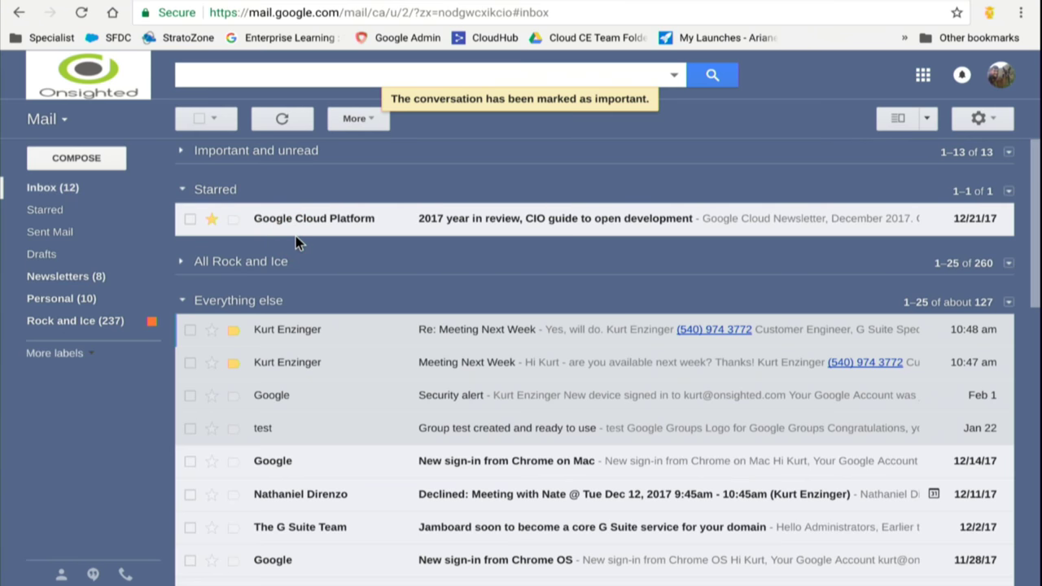
scroll(295, 236, "down", 2)
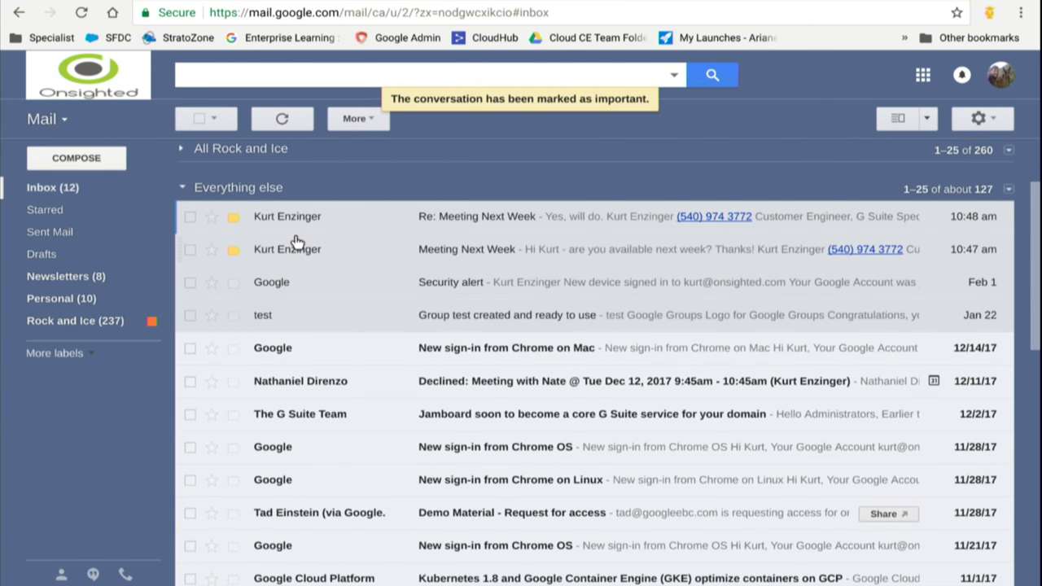
scroll(295, 241, "up", 2)
left_click(202, 198)
- Expand the "Important and unread" section and refresh the inbox
left_click(219, 155)
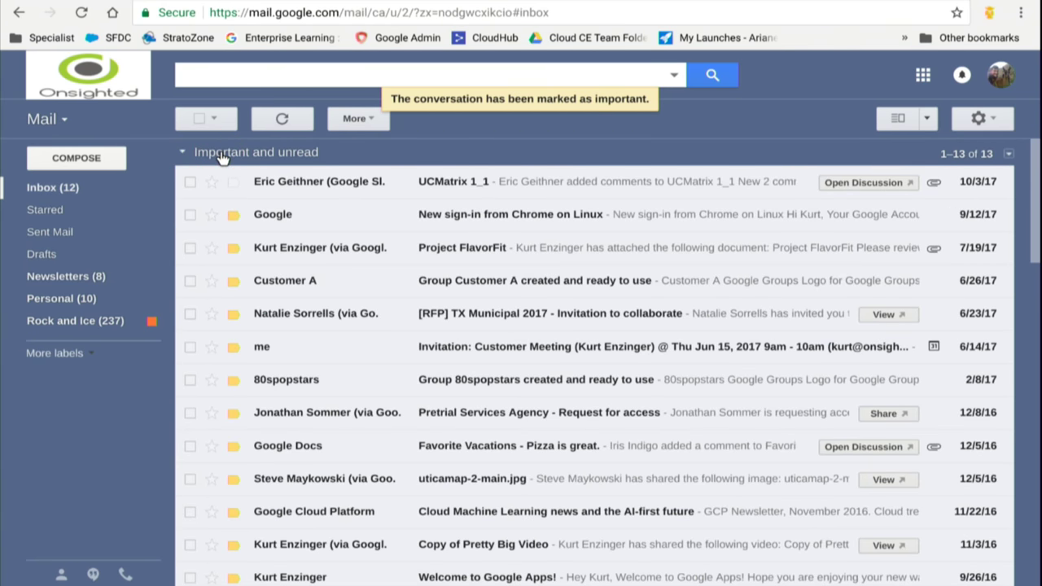
left_click(96, 185)
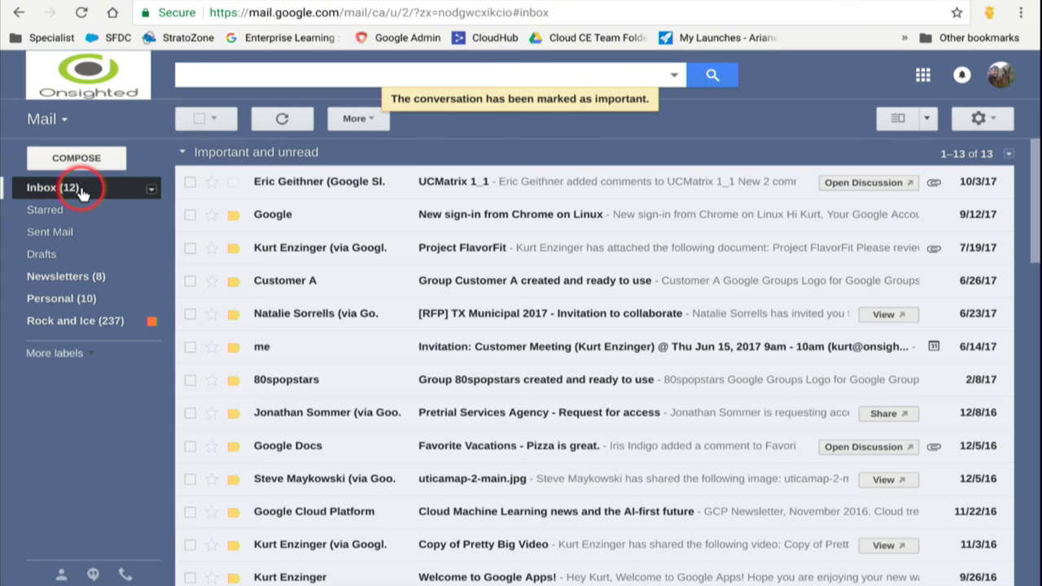
left_click(802, 179)
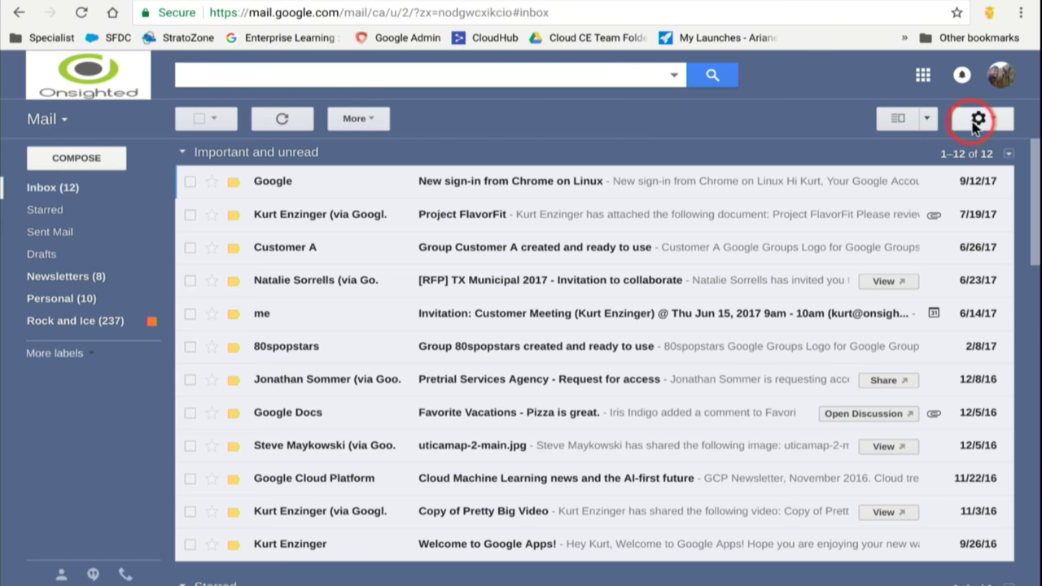
- Start a new message and address it to the suggested onsighted.com contact
left_click(100, 152)
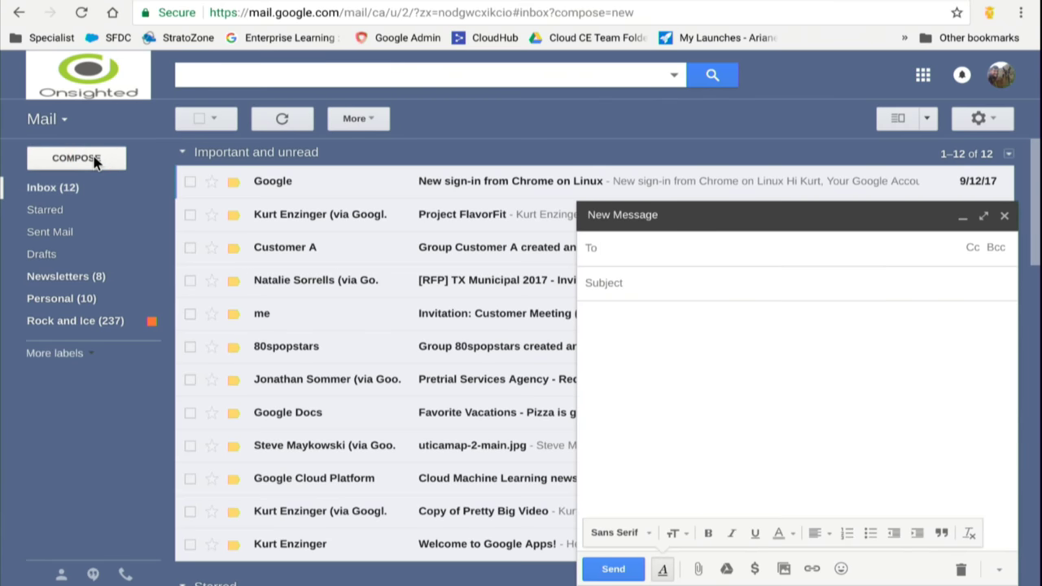
type("alber")
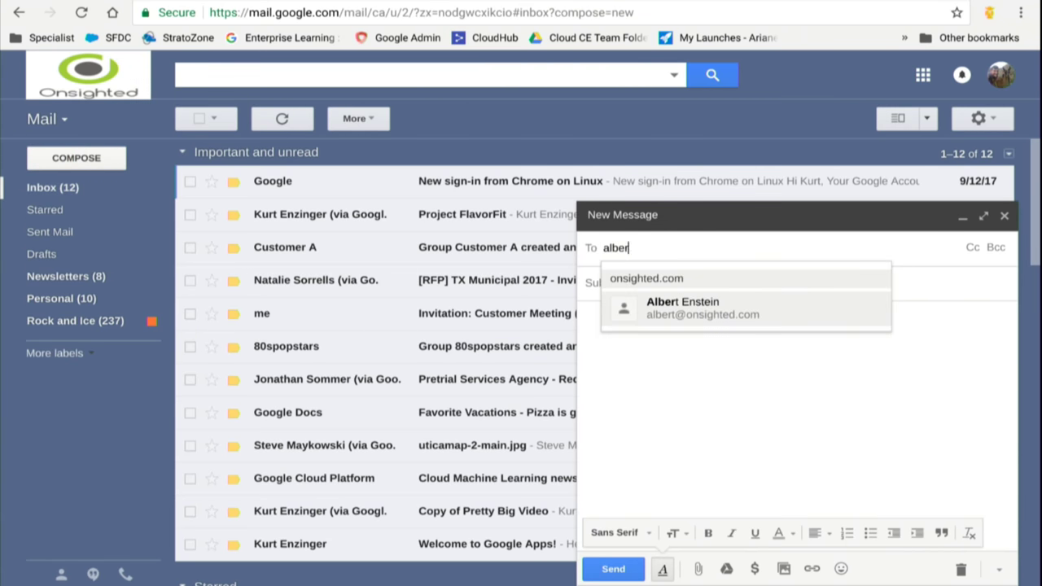
key("Return")
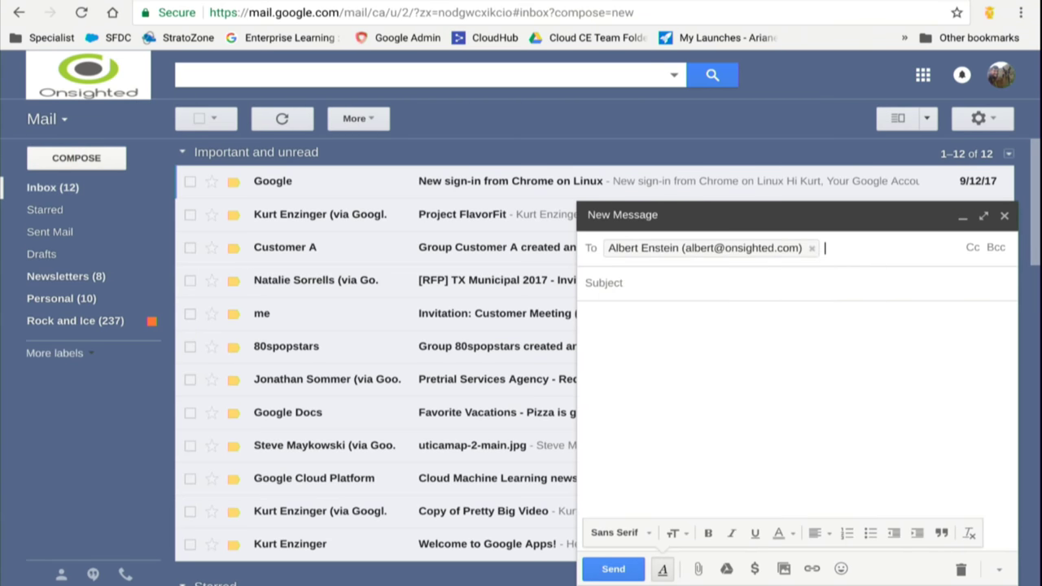
- Set the message subject to "Please Review This Information" and place the cursor in the message body
left_click(602, 282)
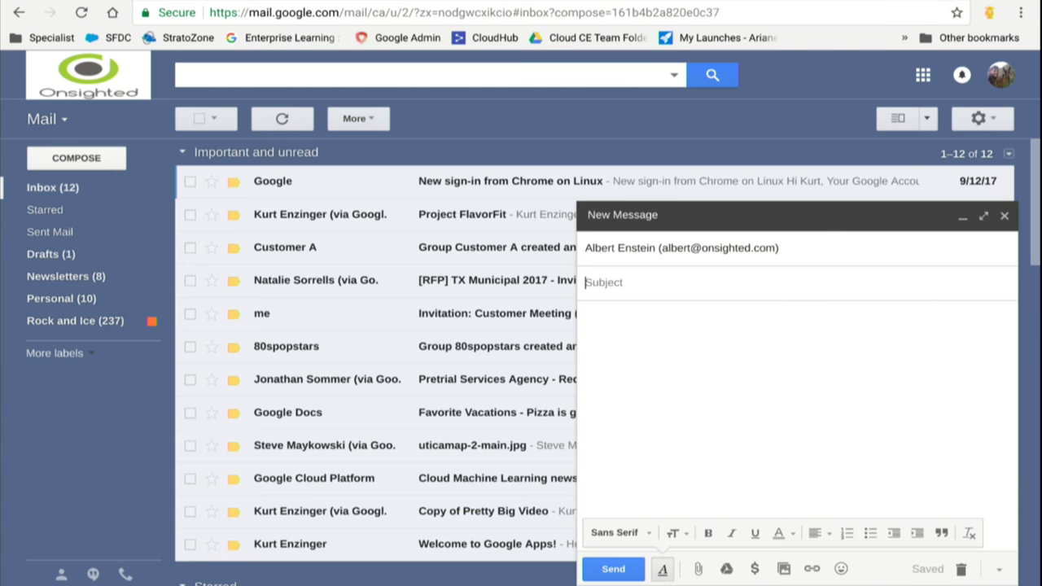
type("Please Review")
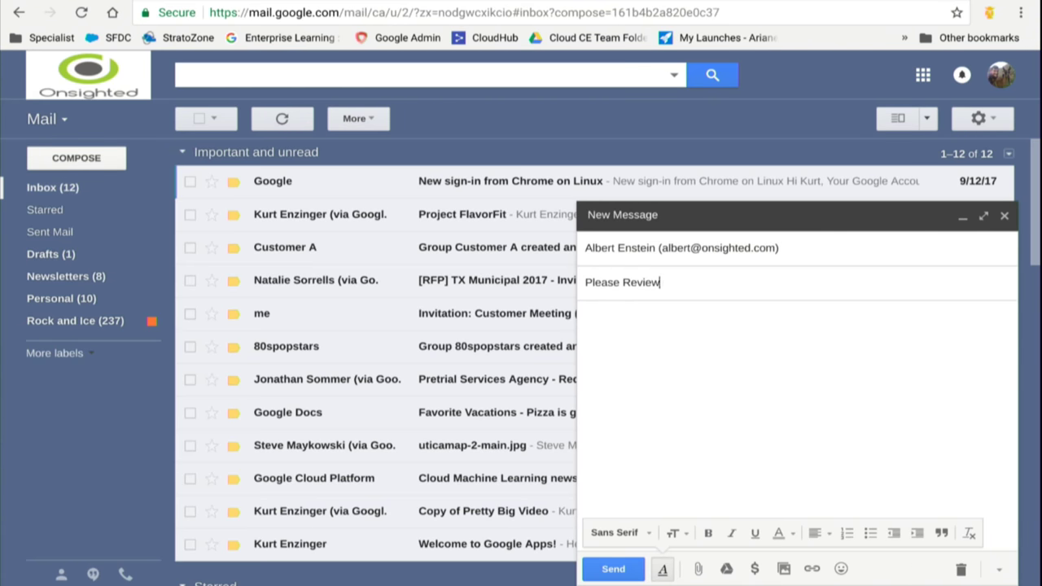
type(" This infor")
type("Information")
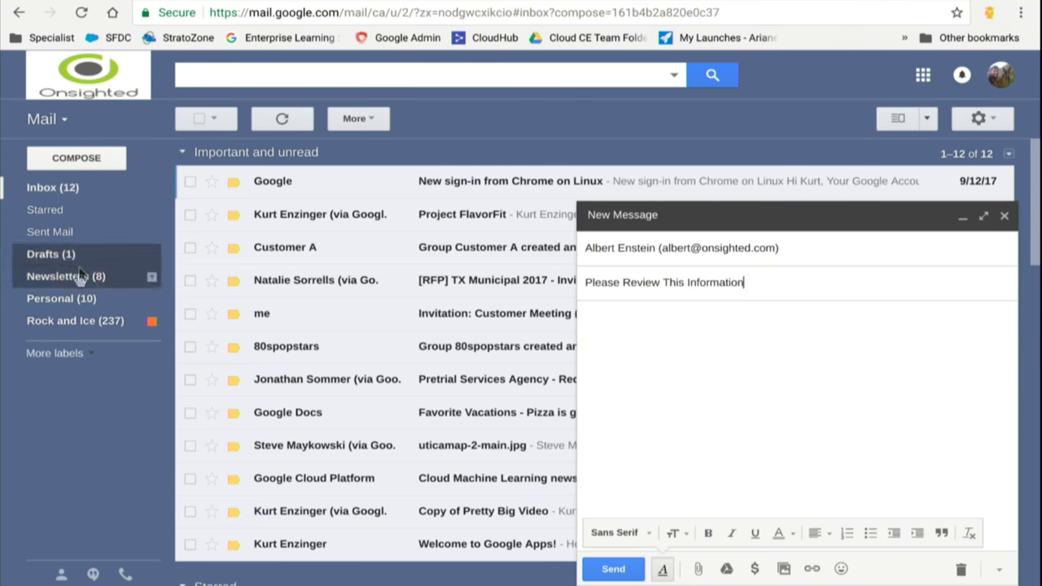
left_click(618, 360)
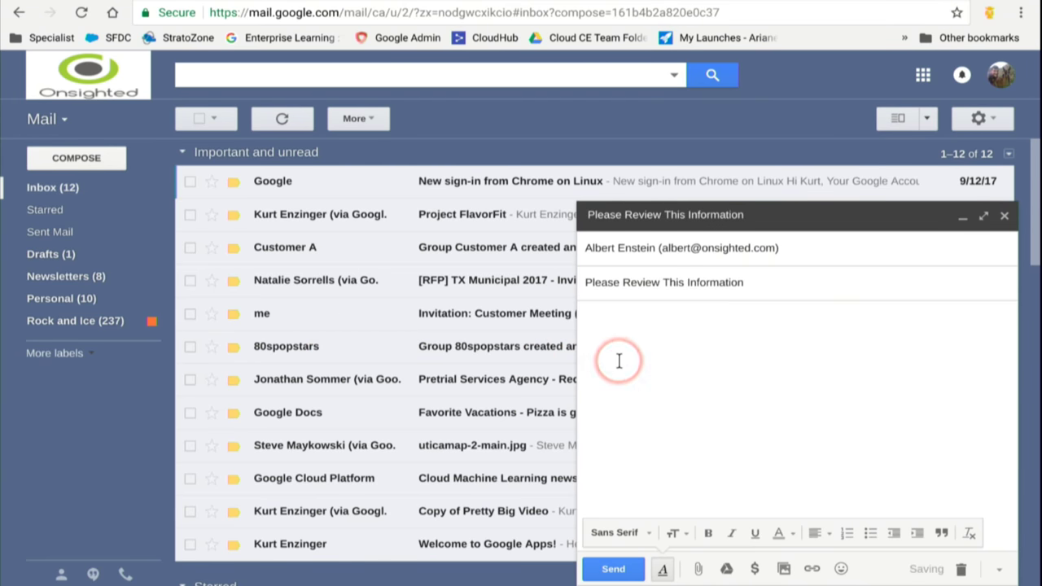
- Write the message body with a greeting to the recipient by first name and the line "Please take a look below and give me your thoughts:"
type("Hi ")
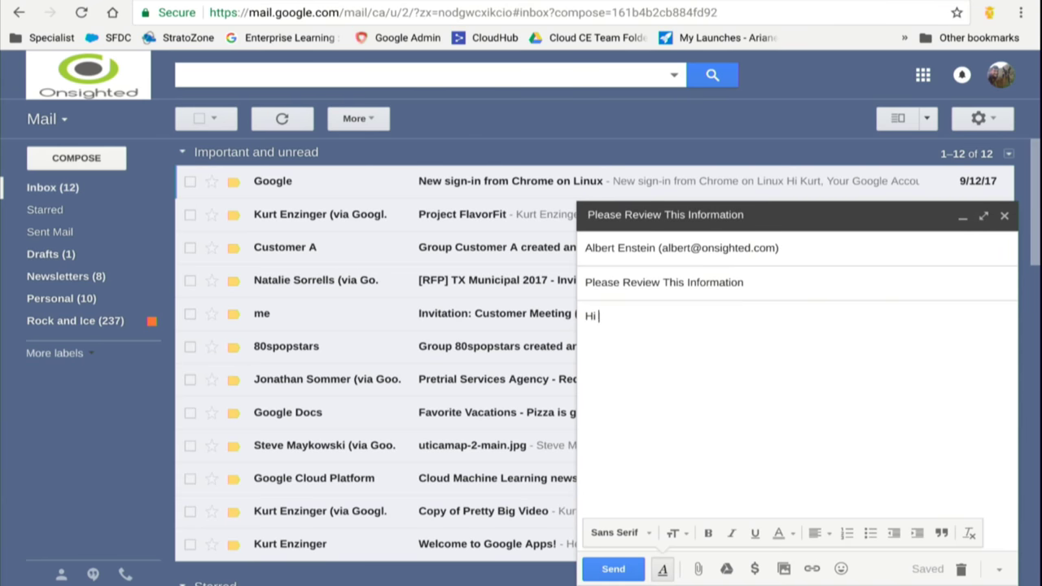
type("Bert,")
key("Return")
key("Return")
type("Please take a look ")
type("below and give me your ")
type("htoughts")
key("BackSpace")
key("BackSpace")
key("BackSpace")
key("BackSpace")
key("BackSpace")
key("BackSpace")
type("th")
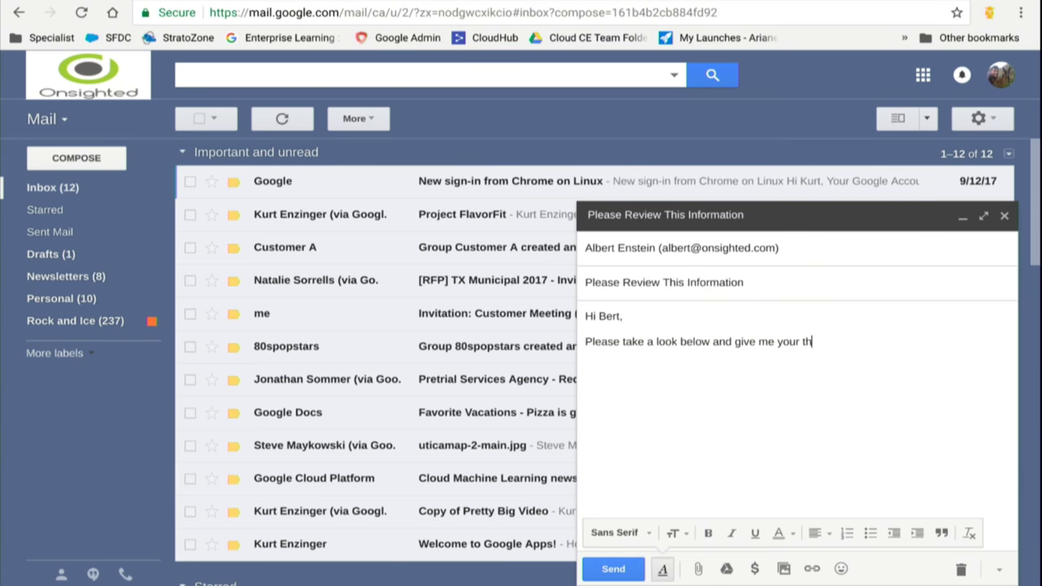
type("ugoughts:")
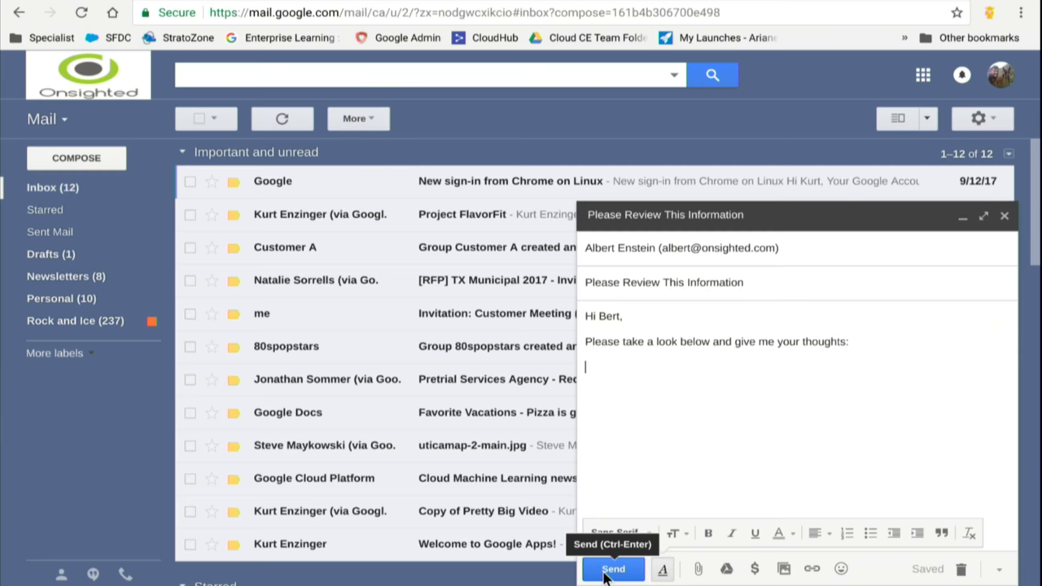
- Send the message, undo the sending, and discard the reopened draft
left_click(609, 570)
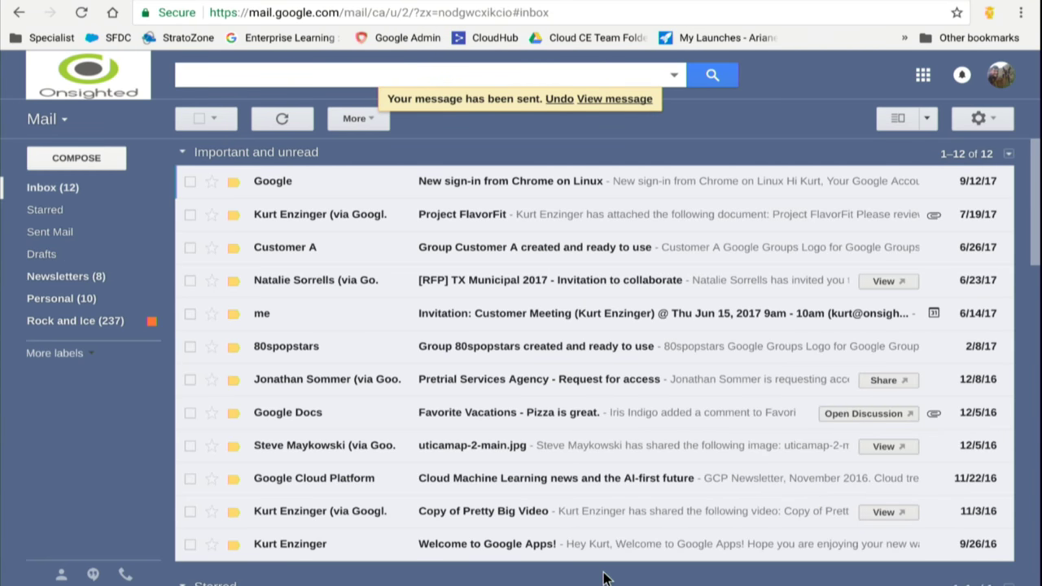
left_click(557, 99)
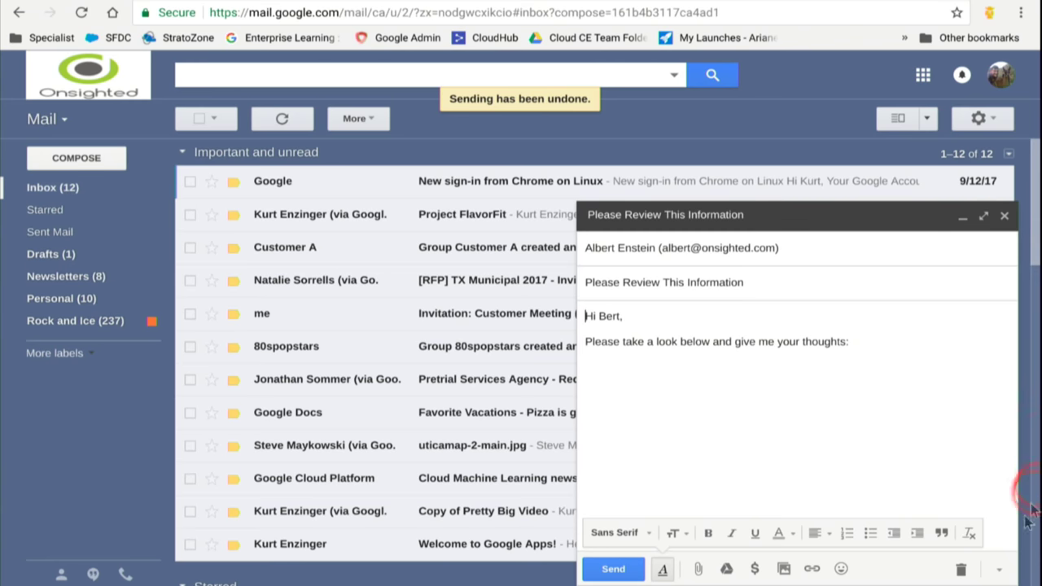
left_click(959, 572)
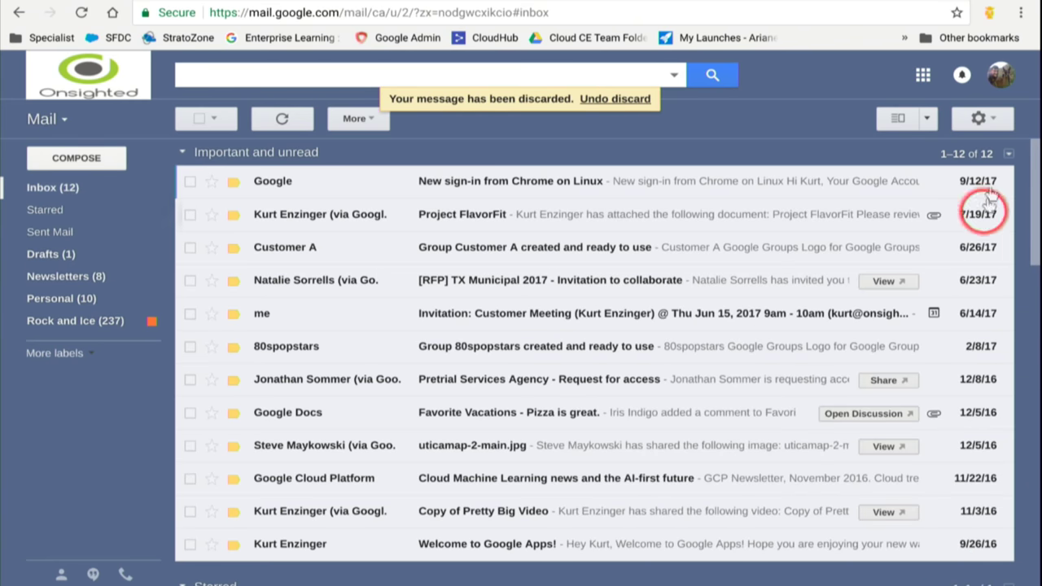
- Check the Undo Send cancellation period choices in the general settings, keep 30 seconds, and return to the inbox
left_click(982, 121)
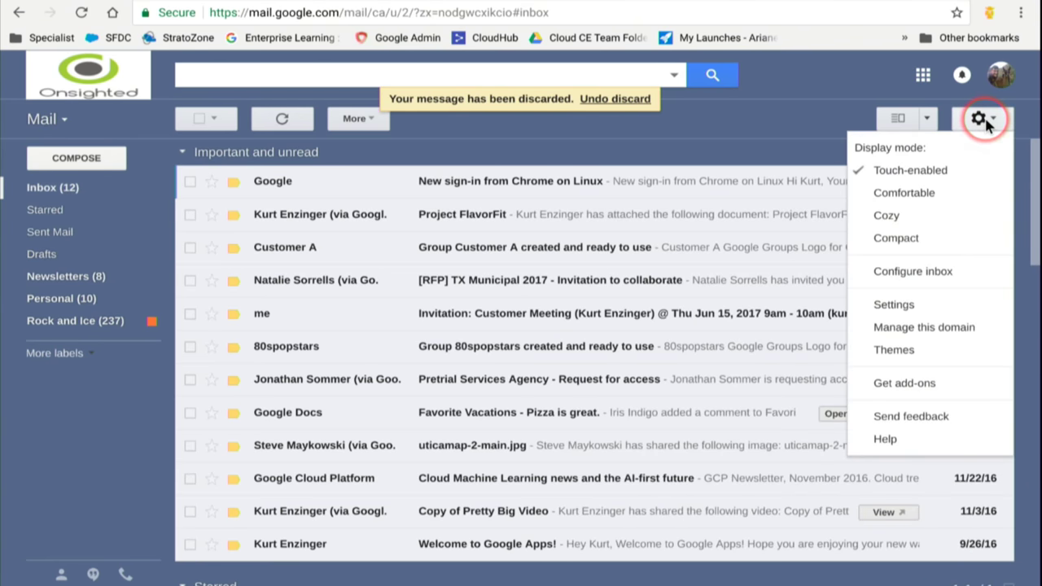
left_click(909, 306)
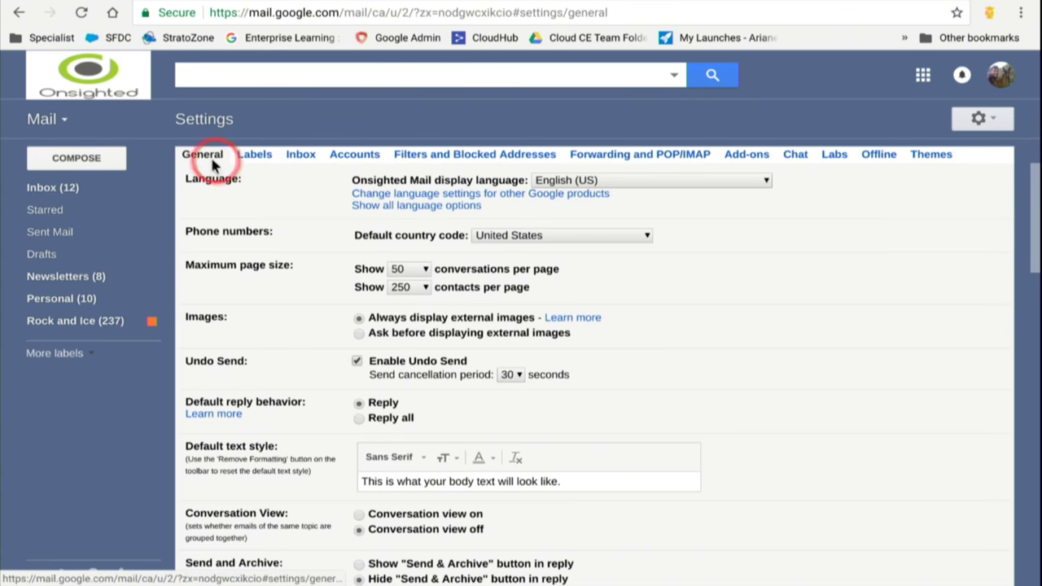
left_click_drag(187, 363, 259, 370)
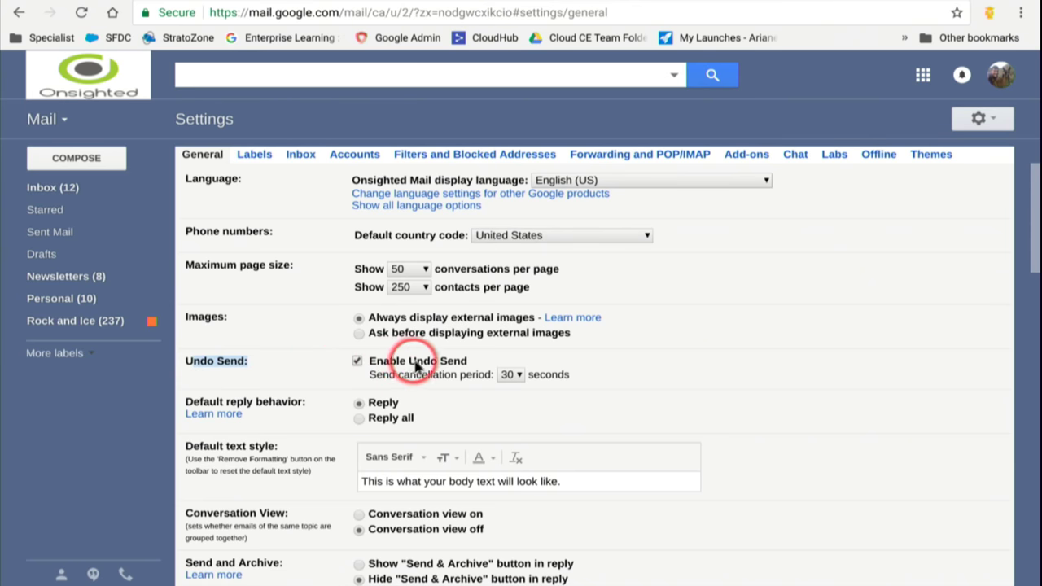
left_click(511, 375)
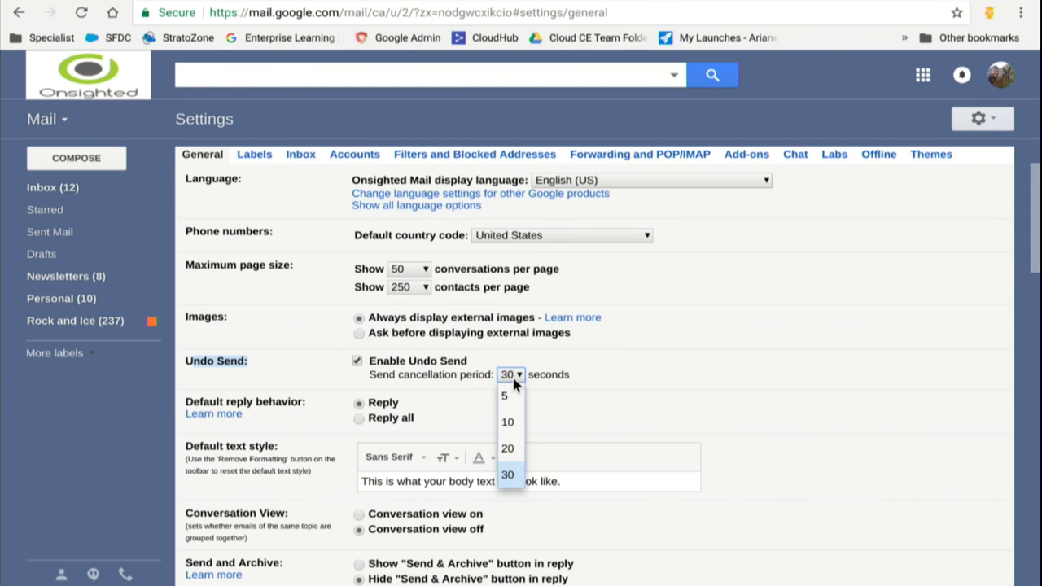
left_click(511, 469)
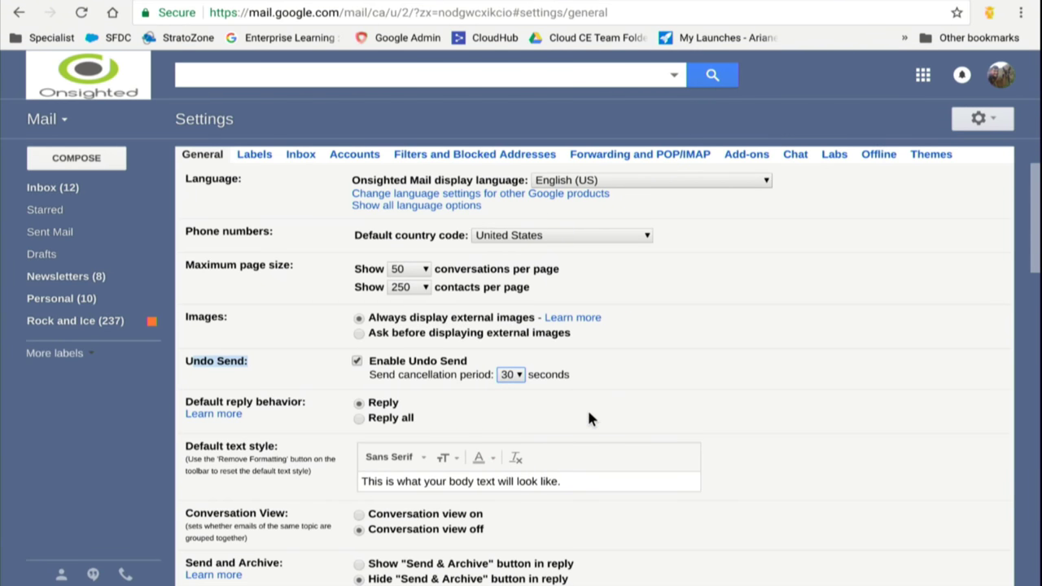
left_click(89, 196)
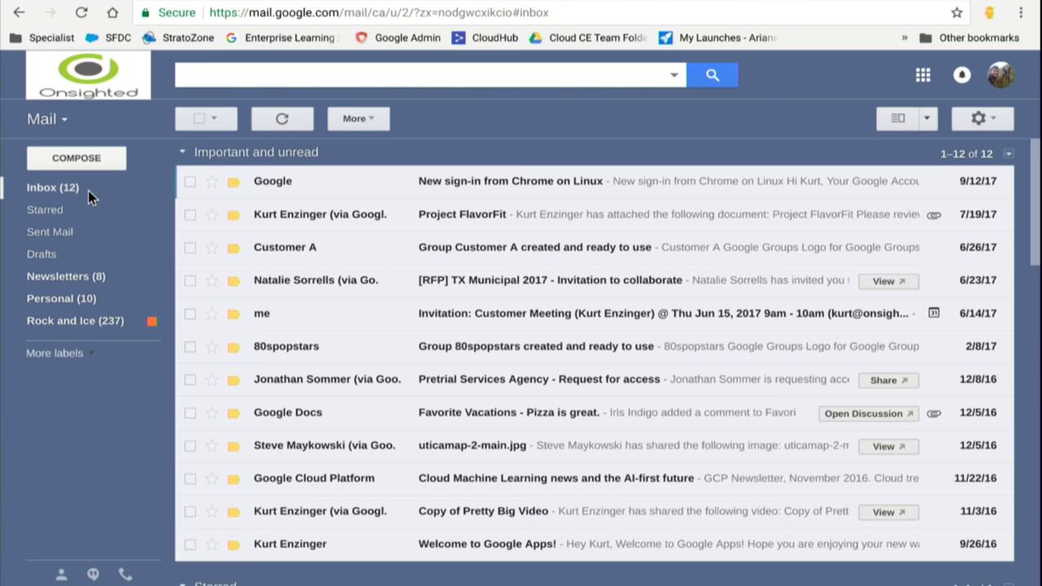
- Bring up the keyboard shortcuts help, read through the compose, formatting, navigation and action shortcuts, and close it
key("shift+slash")
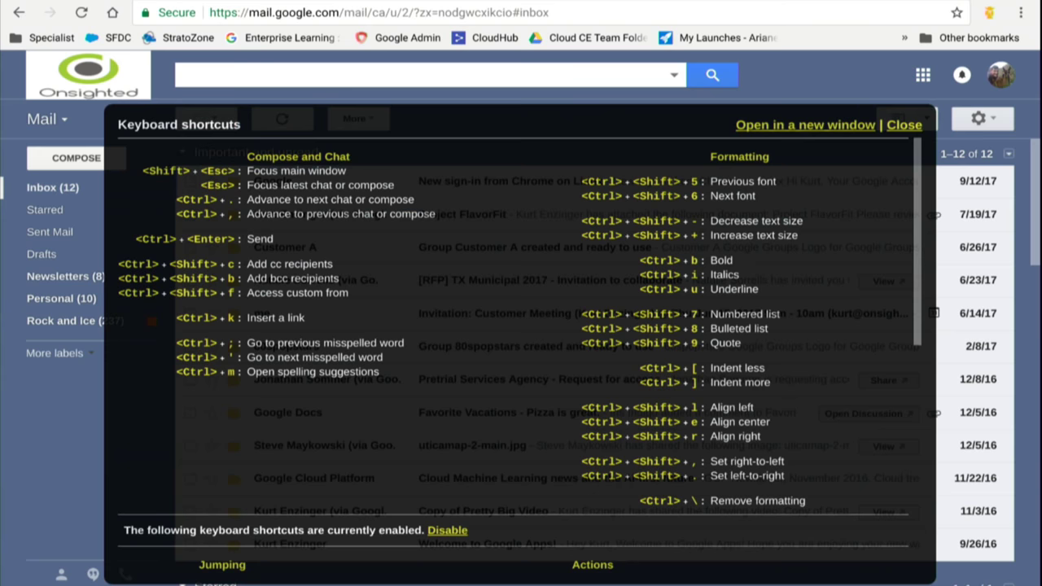
scroll(279, 232, "down", 3)
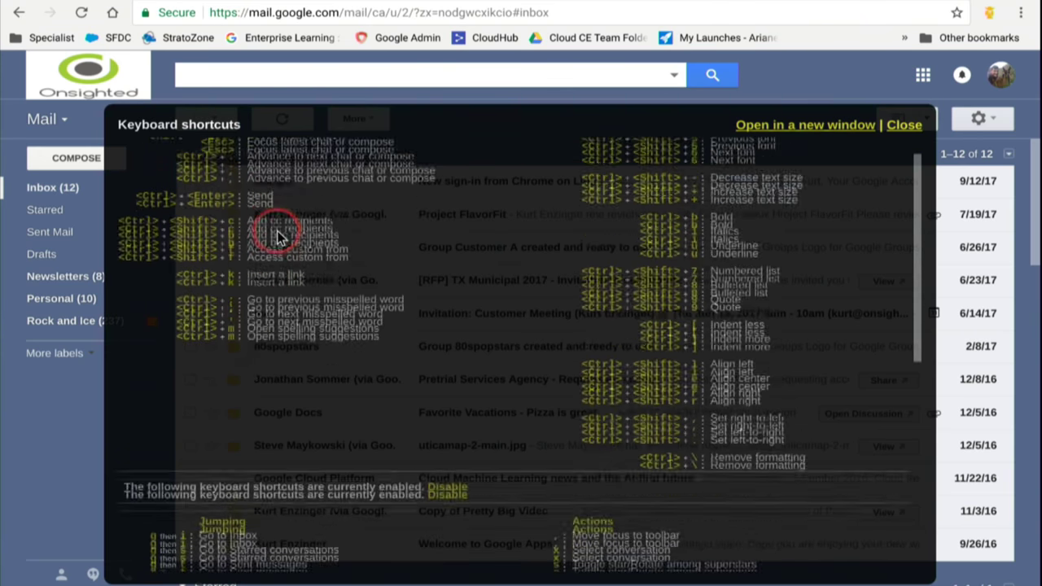
scroll(277, 234, "down", 6)
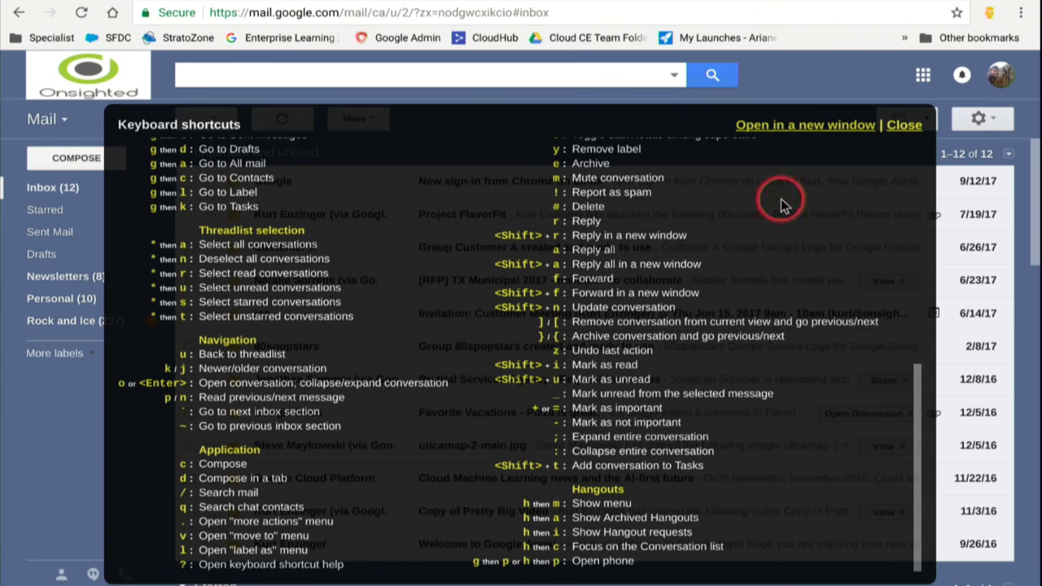
scroll(795, 279, "up", 5)
scroll(796, 277, "up", 3)
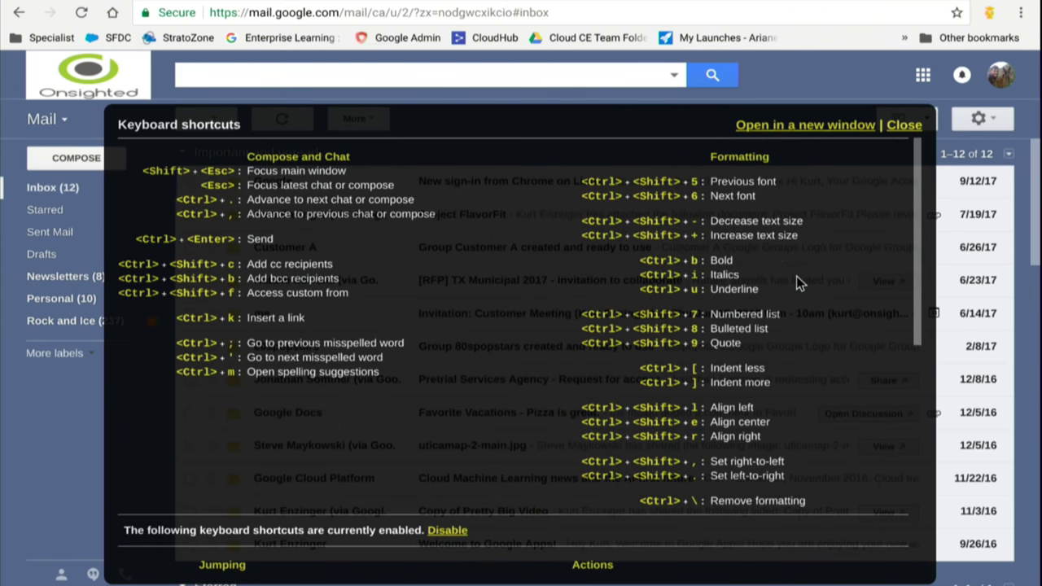
left_click(913, 126)
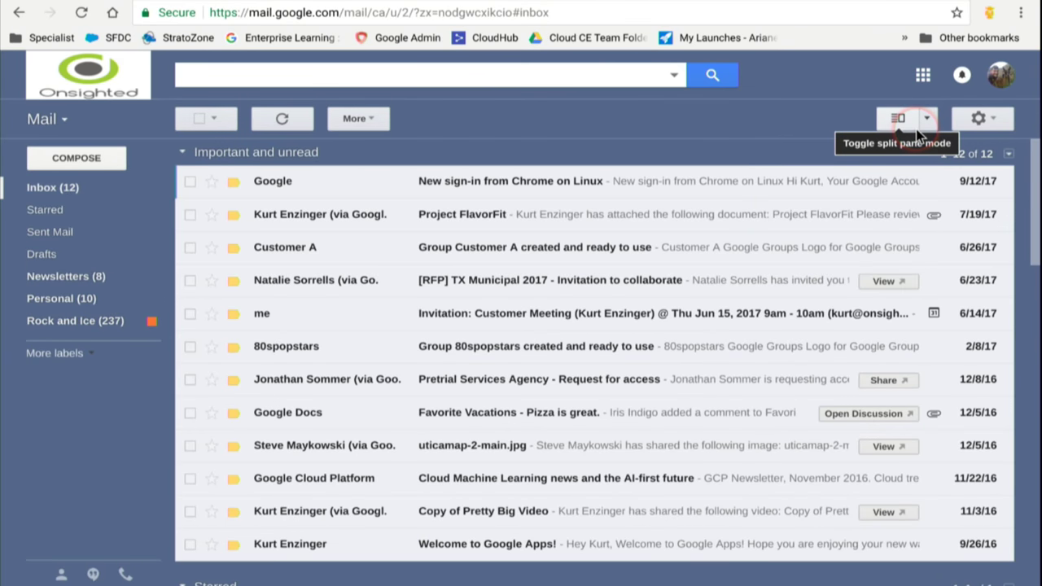
- Go to the starred messages, and from there to the messages labelled "Rock and Ice"
left_click(738, 142)
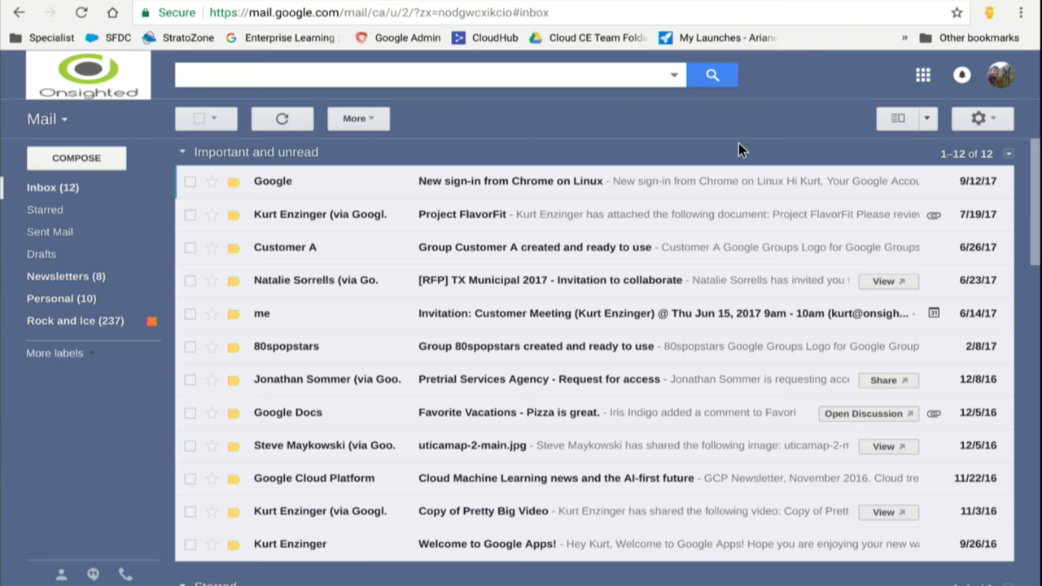
key("g")
key("s")
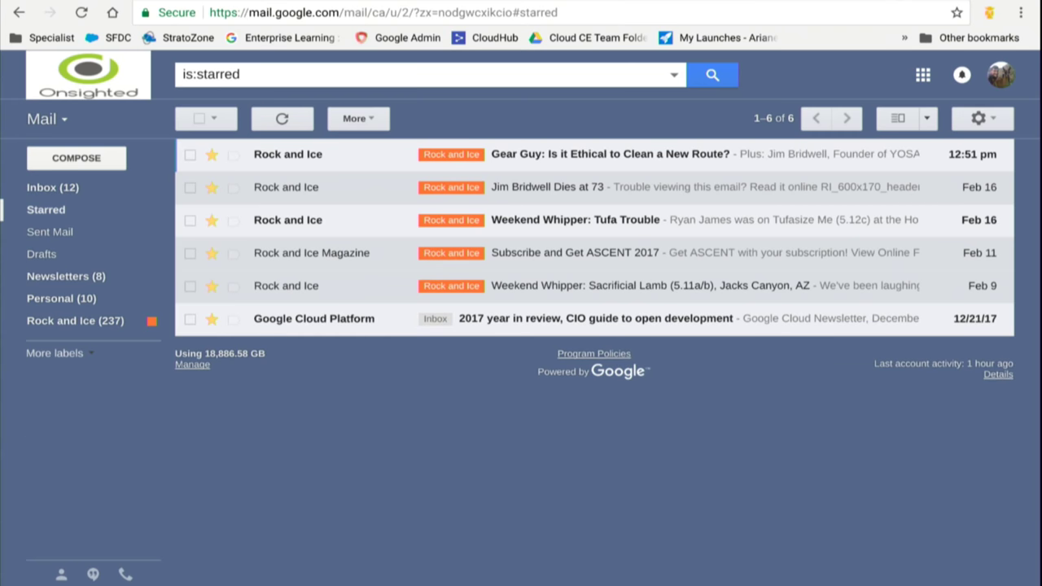
type("label:")
key("Down")
key("Return")
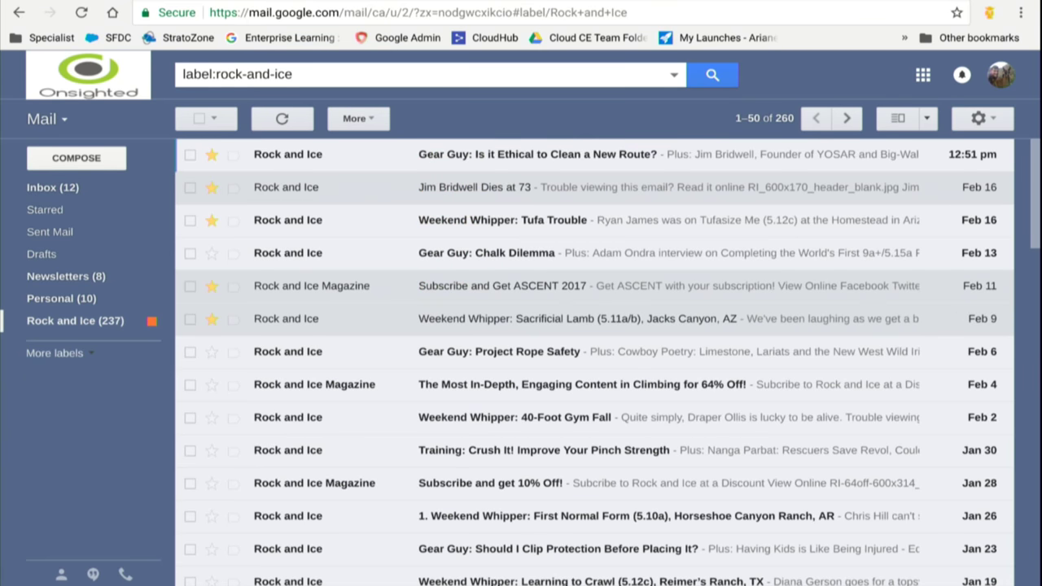
- Return to the inbox and try composing a blank message in its own tab before going back to the inbox
left_click(52, 187)
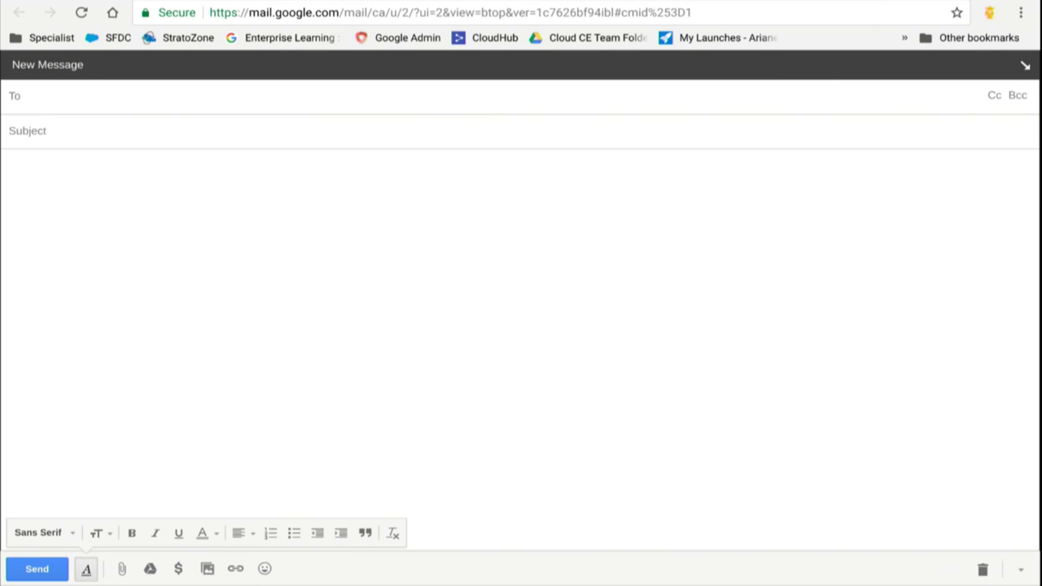
left_click(336, 3)
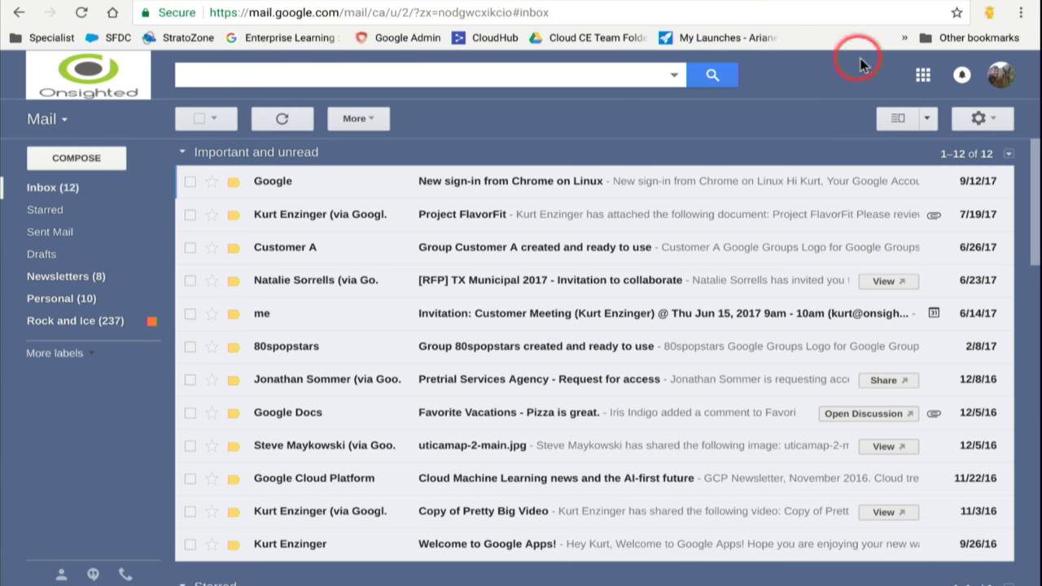
- Switch to Google Calendar and expand the advanced search options for events
left_click(920, 78)
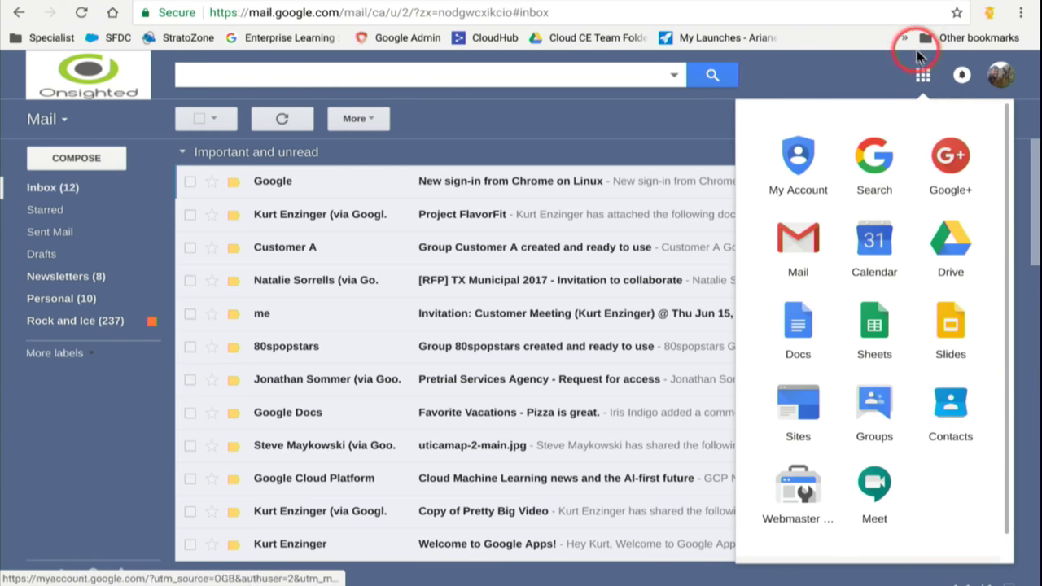
left_click(877, 238)
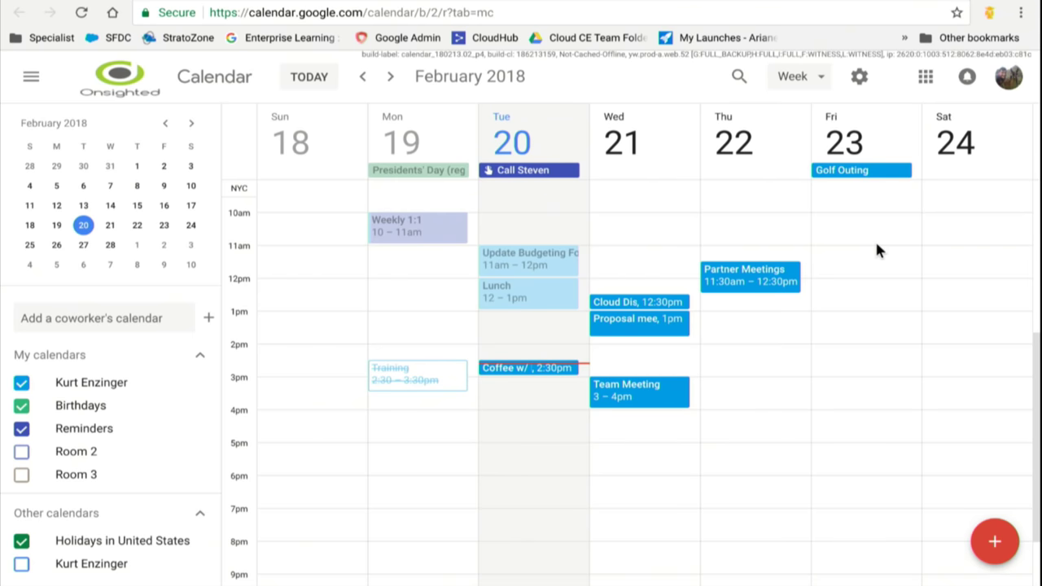
left_click(739, 80)
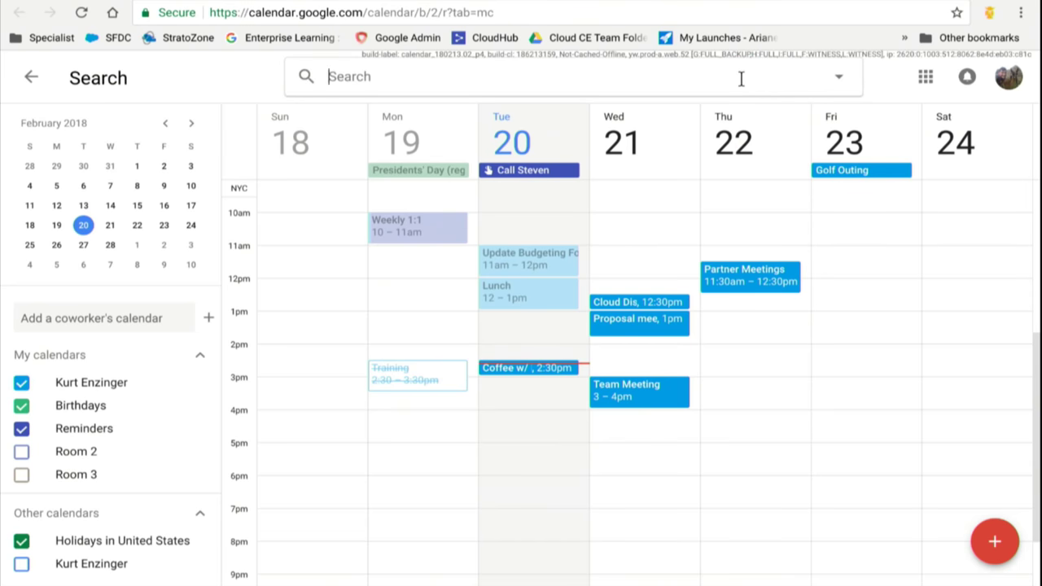
left_click(824, 80)
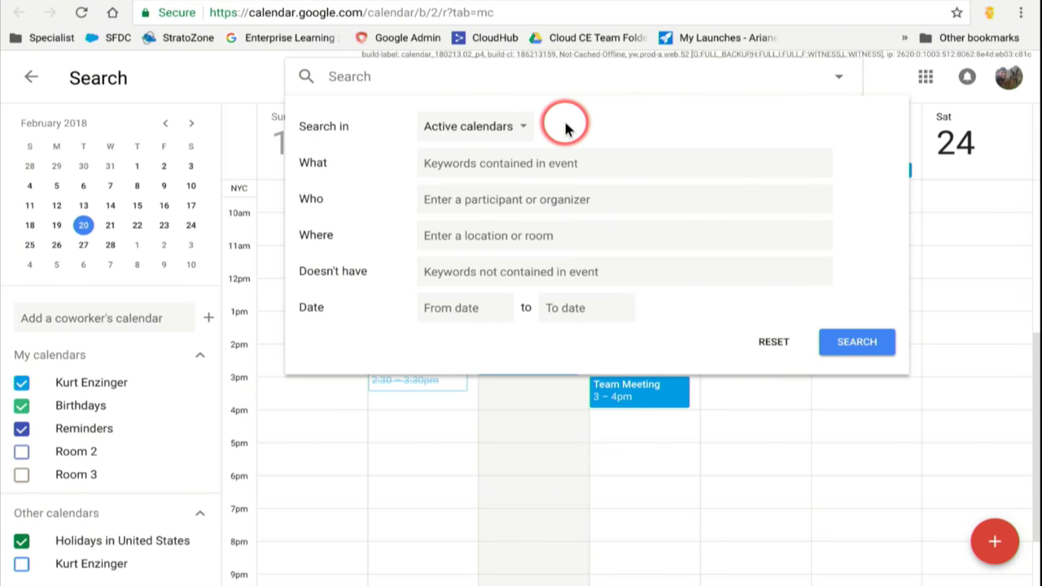
- Examine the calendar scope, What, Who, Where, Doesn't have and Date search criteria, and return to the calendar's week view
left_click(522, 128)
left_click(618, 130)
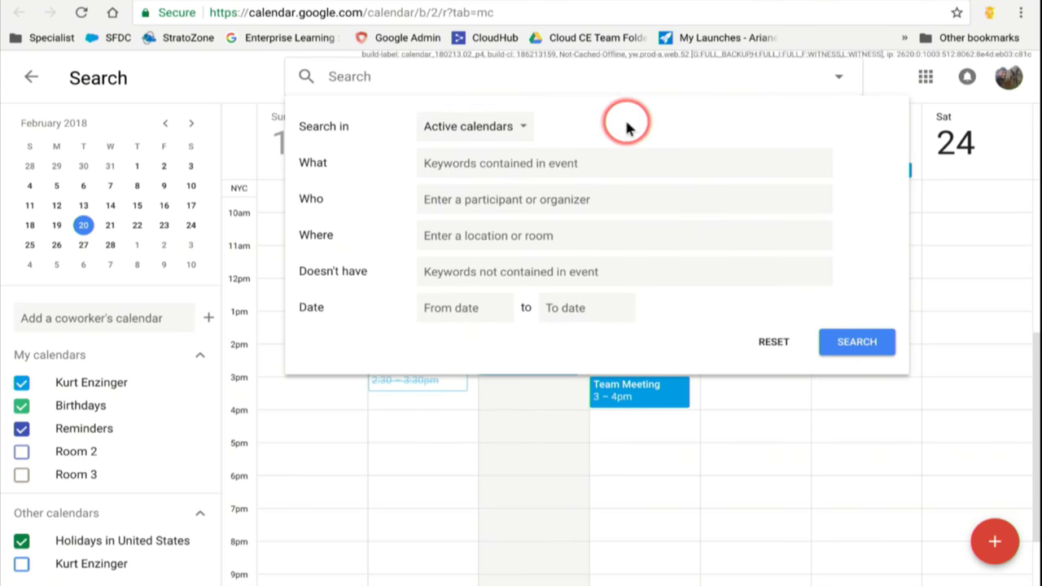
left_click(584, 162)
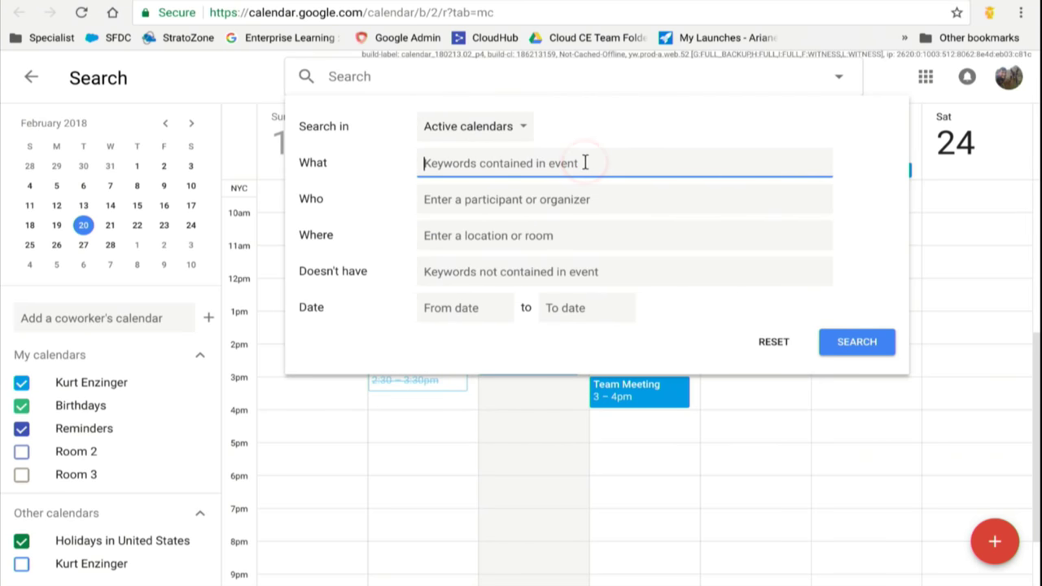
left_click(592, 194)
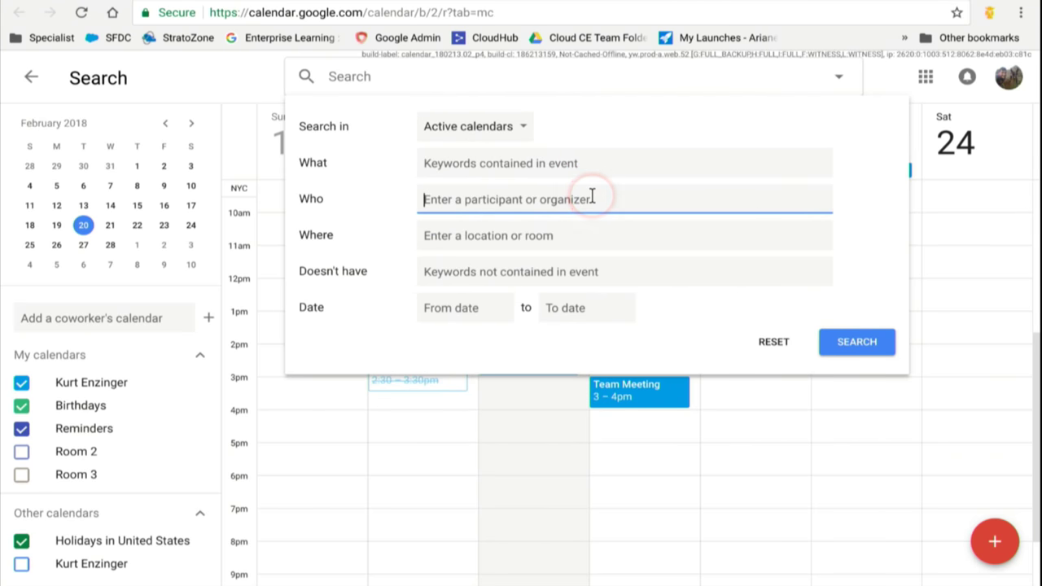
left_click(585, 236)
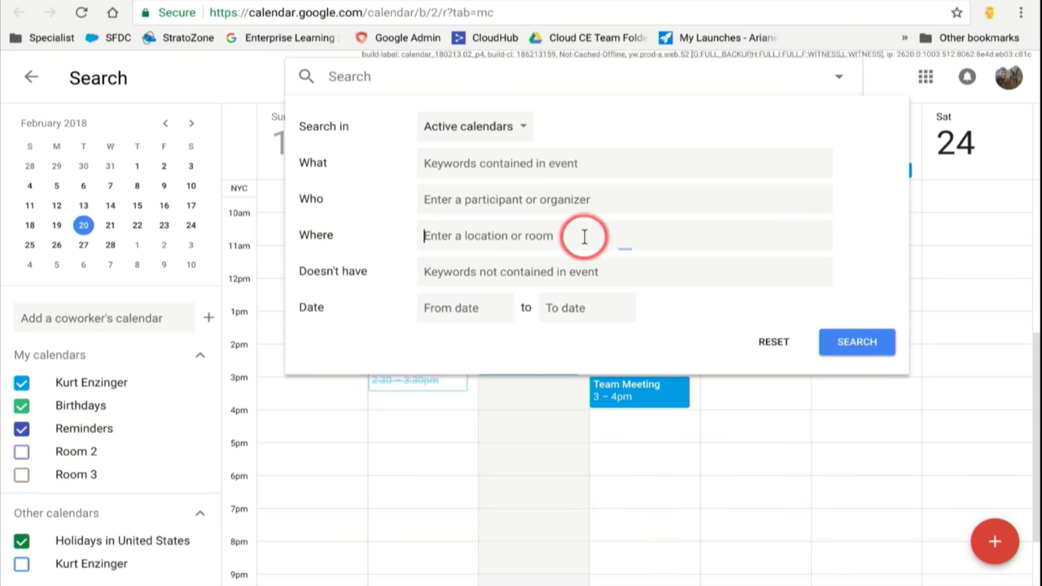
left_click(577, 272)
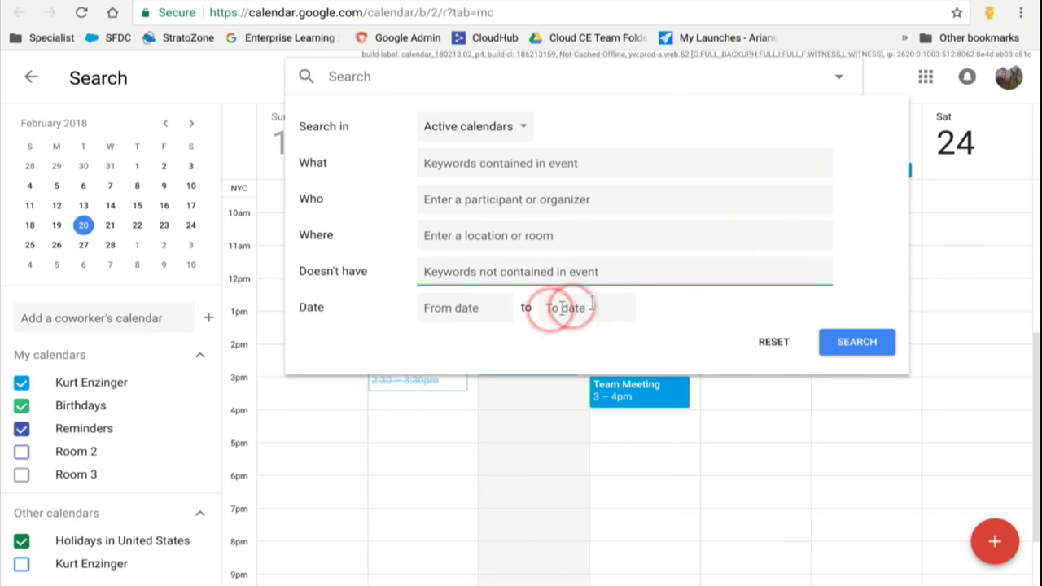
left_click(846, 79)
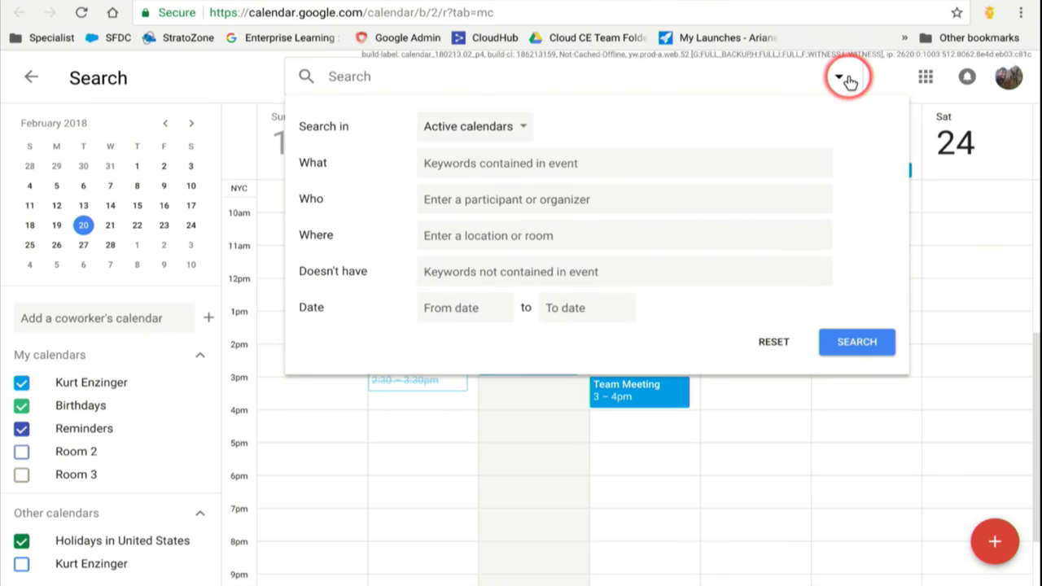
left_click(34, 78)
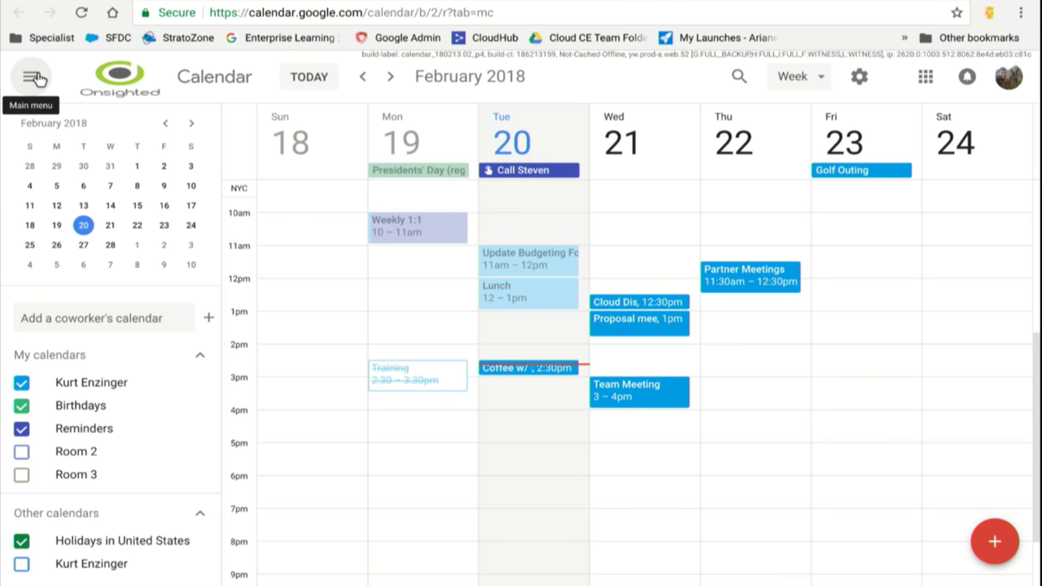
- Add the coworker's calendar to the calendar list, view their events in the week view, and hide that calendar again
left_click(87, 318)
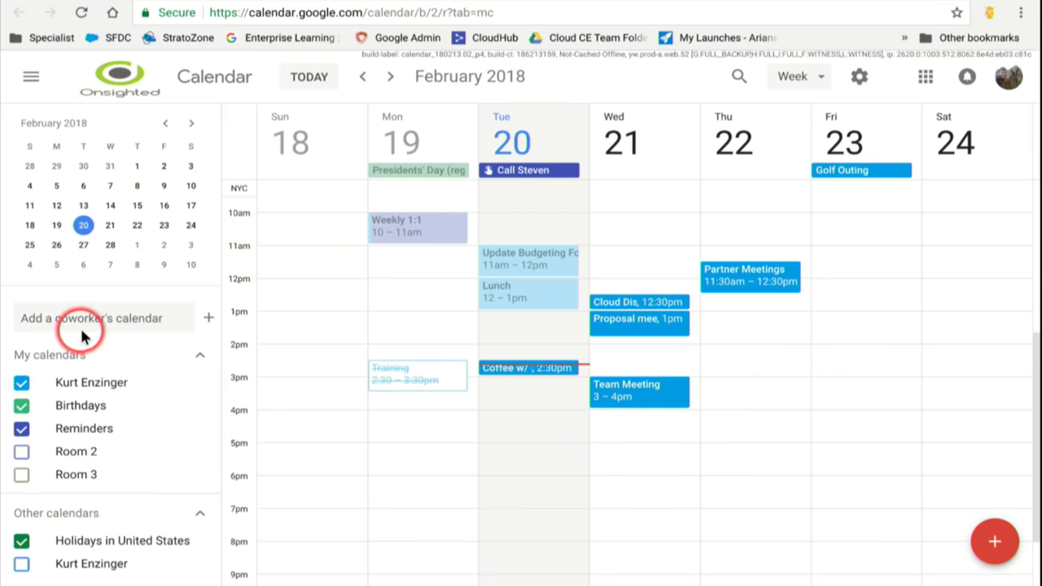
type("jon")
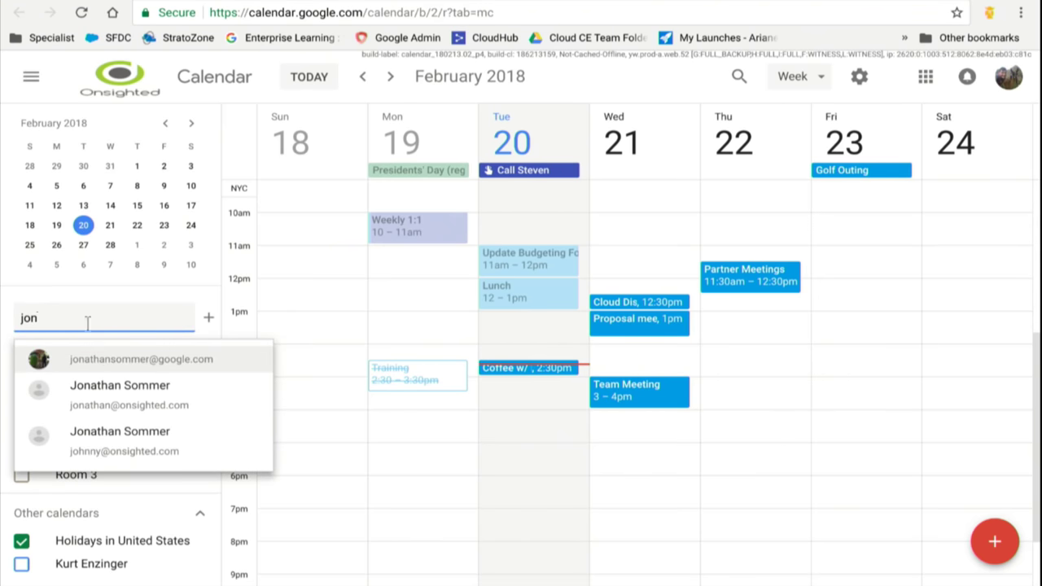
left_click(132, 391)
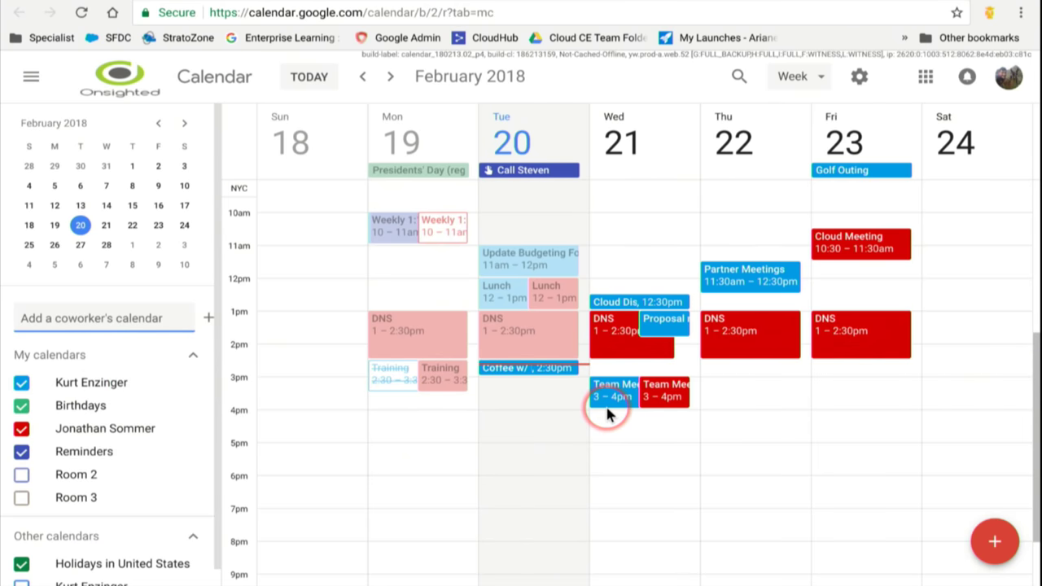
scroll(606, 406, "up", 1)
left_click(122, 431)
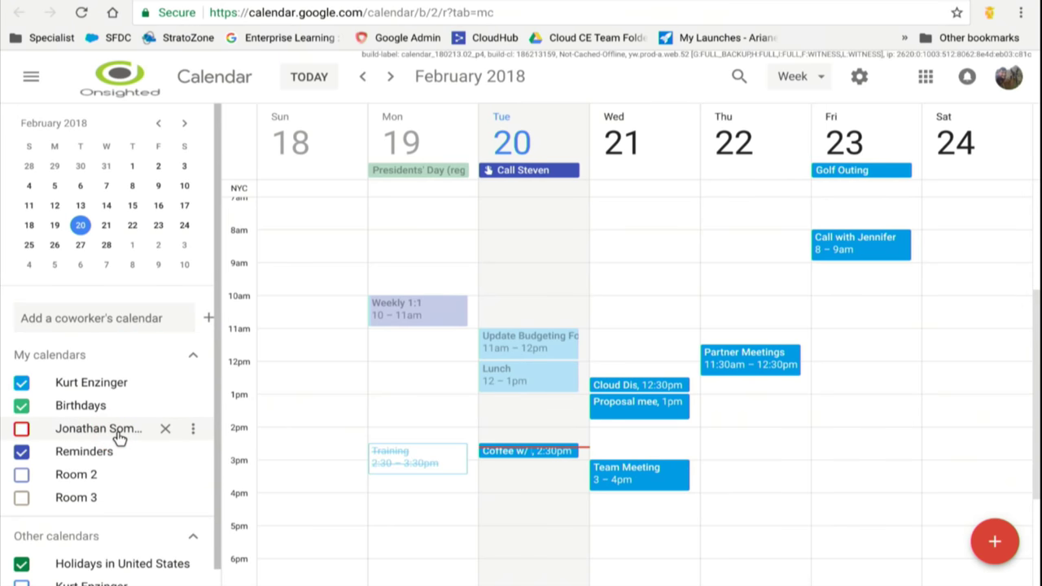
- Open the calendars of interest and look through the regional holidays list before collapsing it
left_click(207, 318)
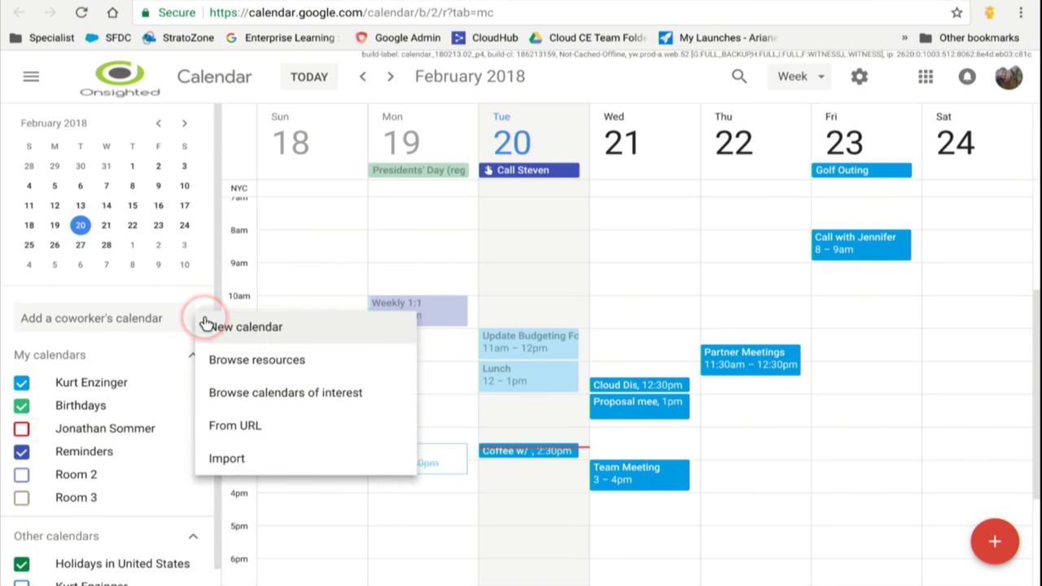
left_click(267, 391)
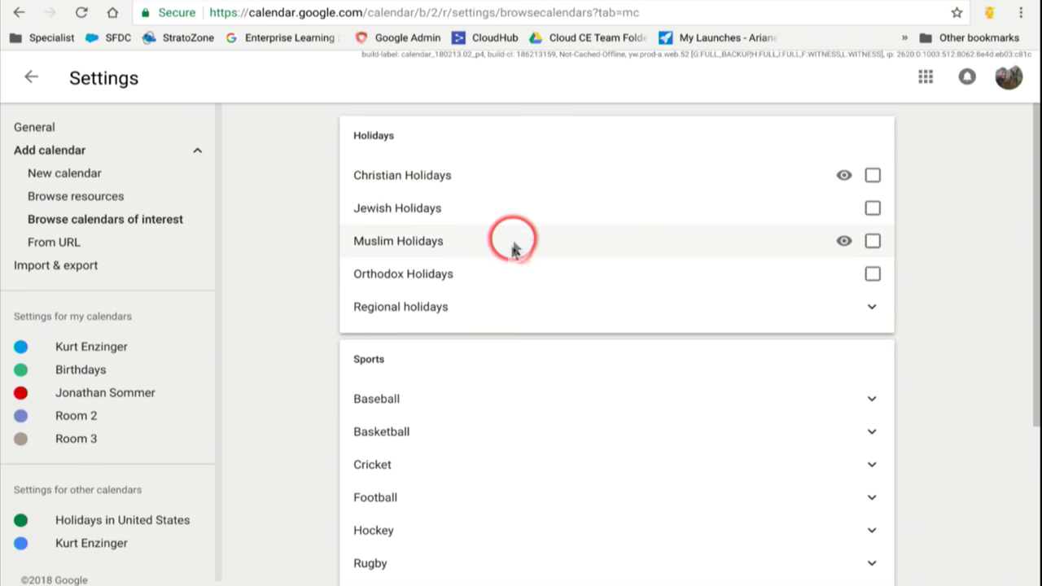
left_click(497, 312)
scroll(546, 291, "down", 10)
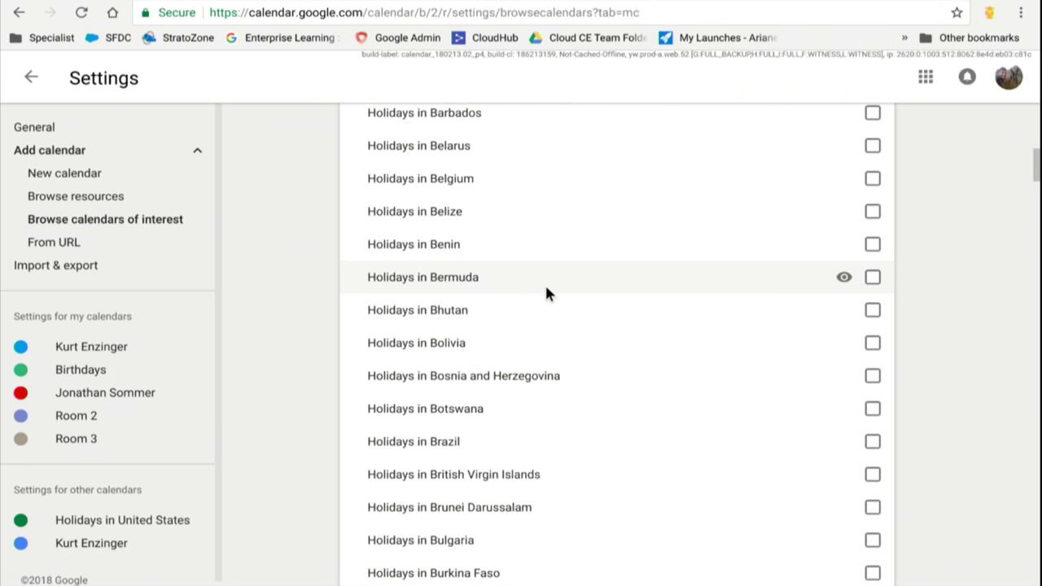
scroll(546, 290, "up", 8)
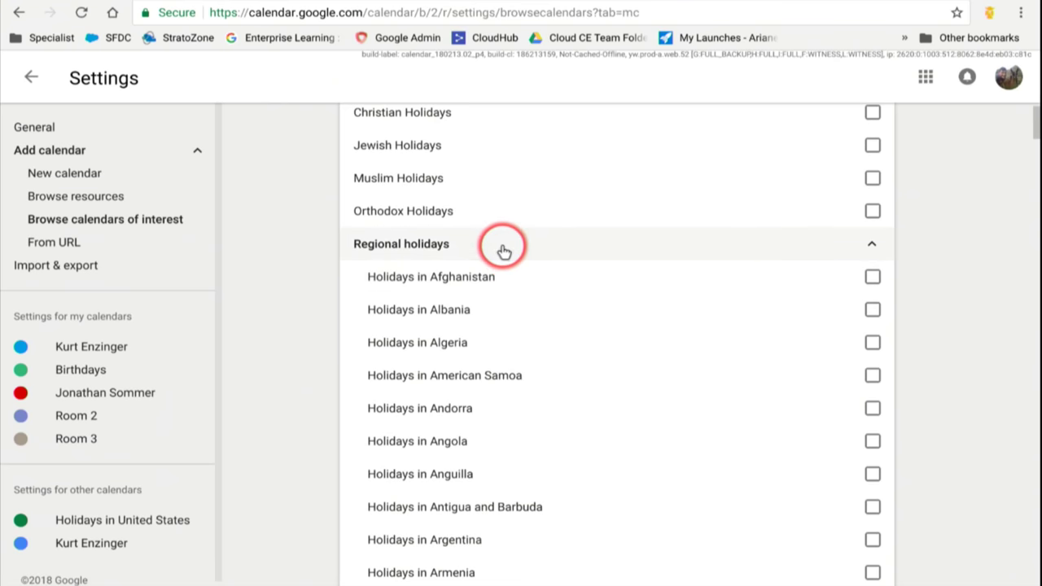
left_click(502, 245)
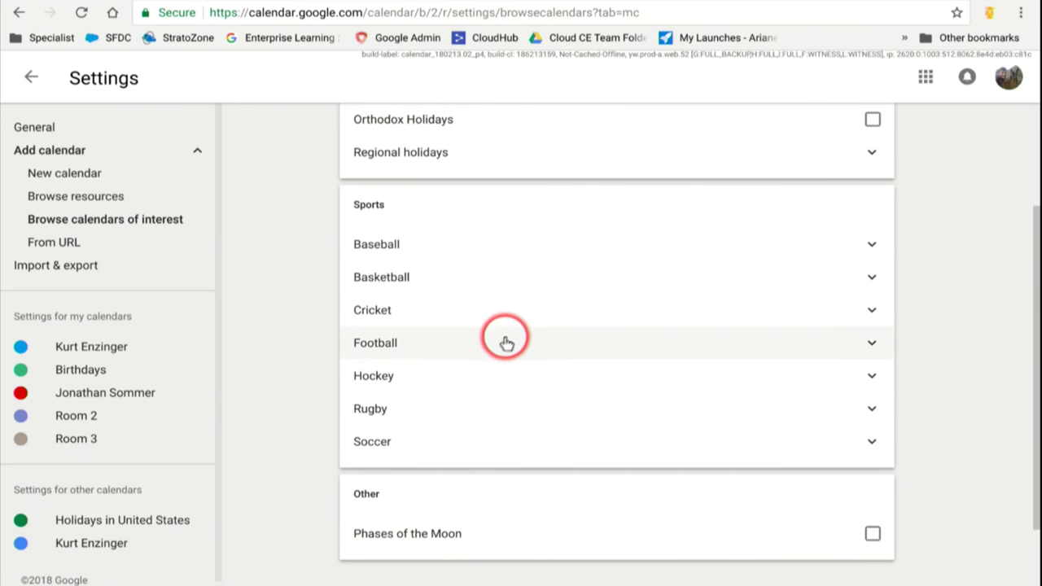
- Add the Chicago Blackhawks calendar from the National Hockey League teams under Hockey
left_click(491, 373)
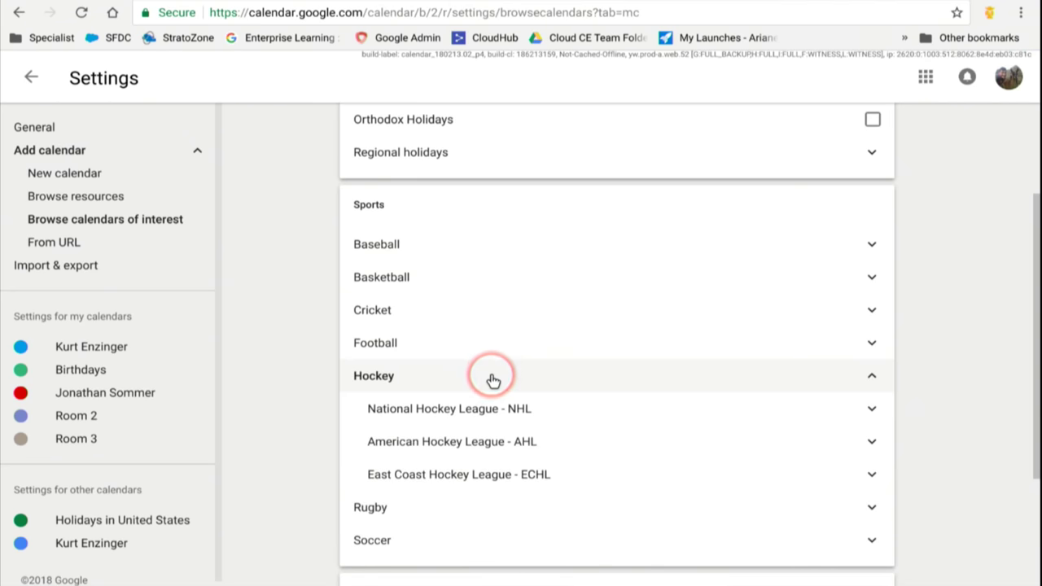
left_click(492, 381)
scroll(488, 383, "down", 2)
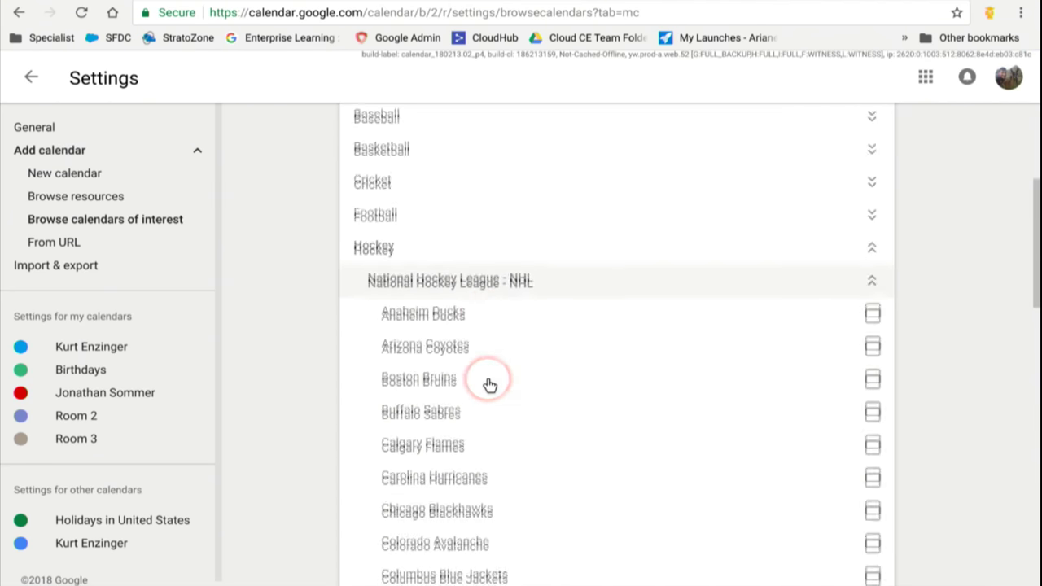
left_click(872, 466)
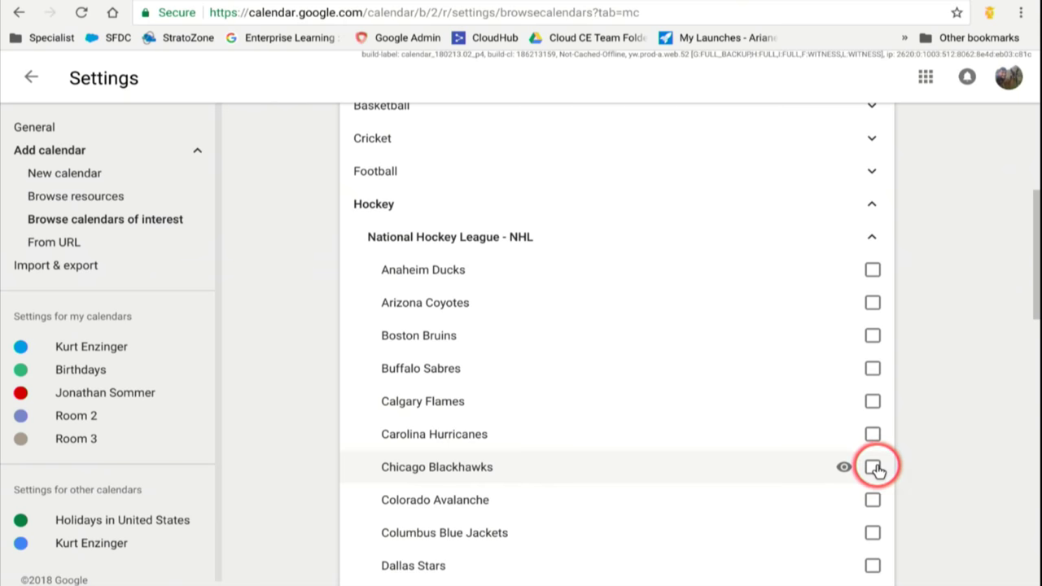
scroll(939, 474, "down", 3)
scroll(939, 474, "up", 3)
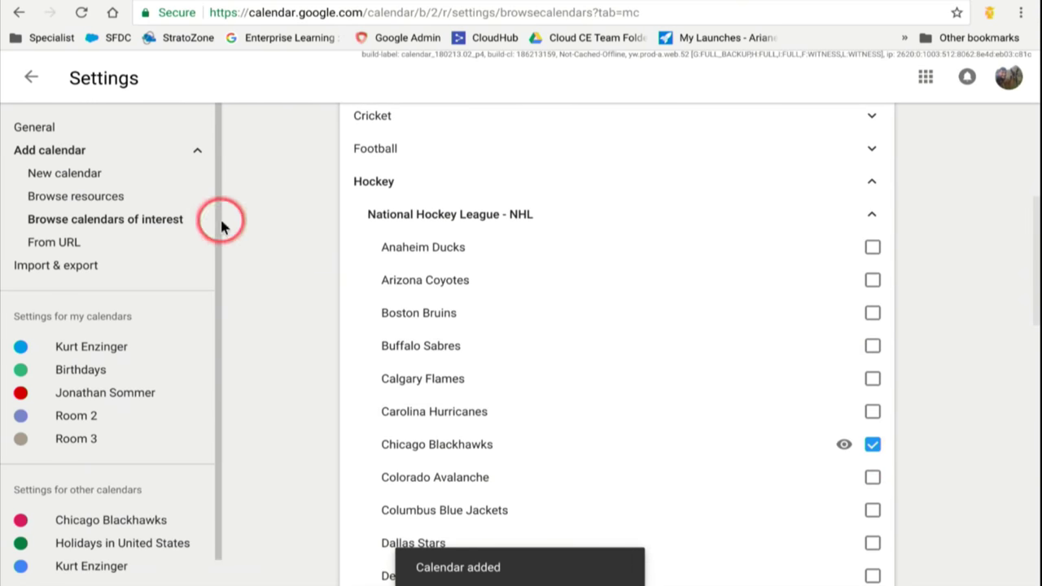
- Return to the week view and look over the Blackhawks games among the week's events
left_click(34, 75)
scroll(448, 319, "down", 3)
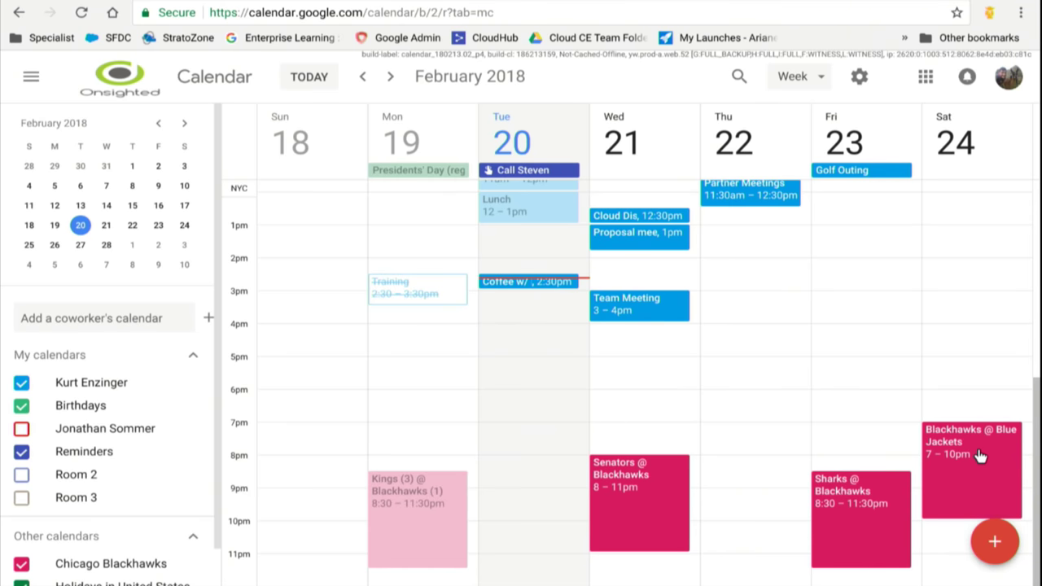
scroll(645, 425, "up", 5)
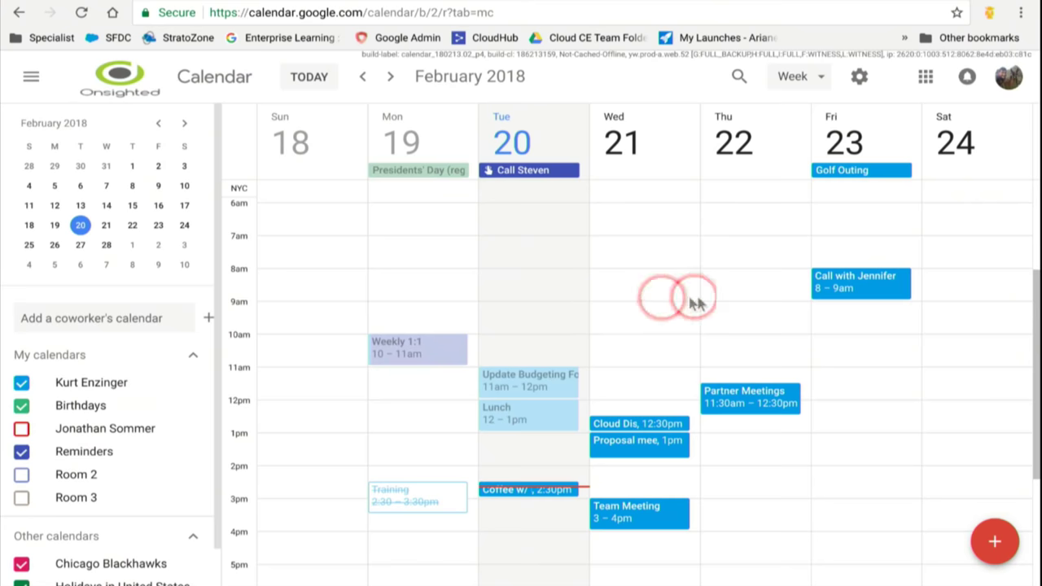
- Create 30-minute appointment slots on Wednesday, February 21, from 8:00am to 12:05pm, titled as meetings with the calendar owner, and save them
left_click_drag(635, 275, 648, 403)
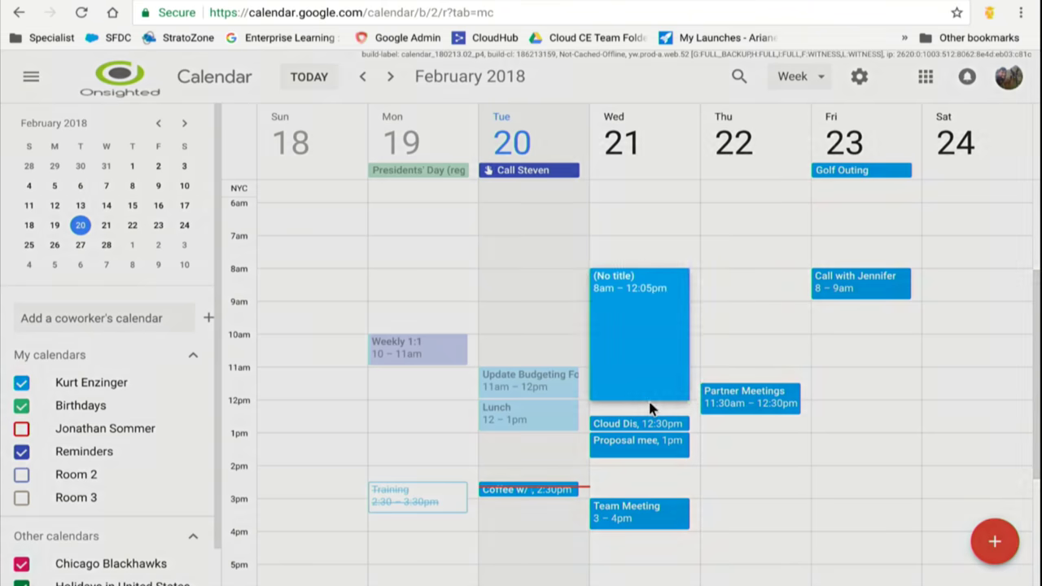
type("Meetings with Kurt")
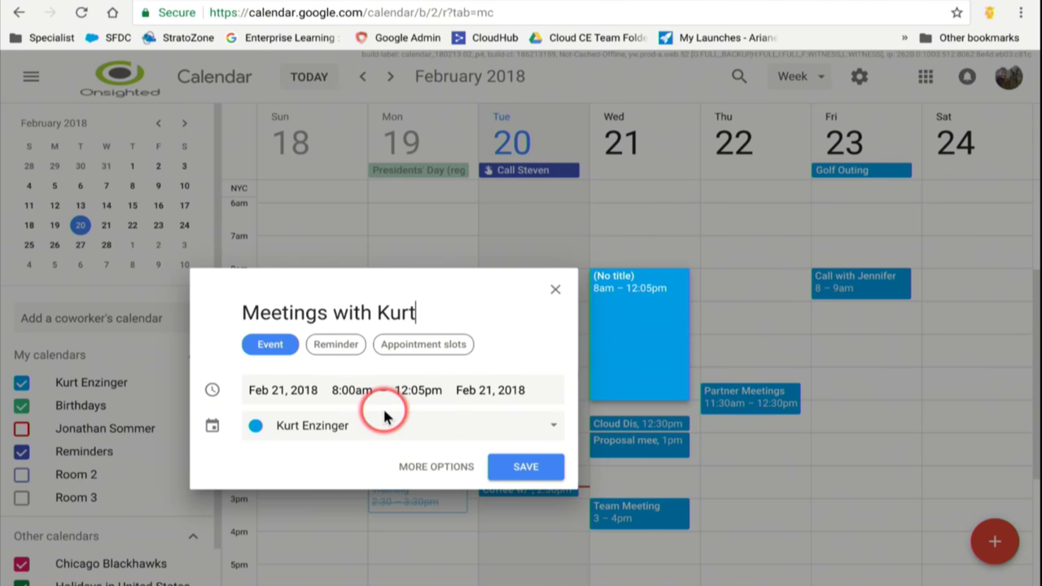
left_click(398, 344)
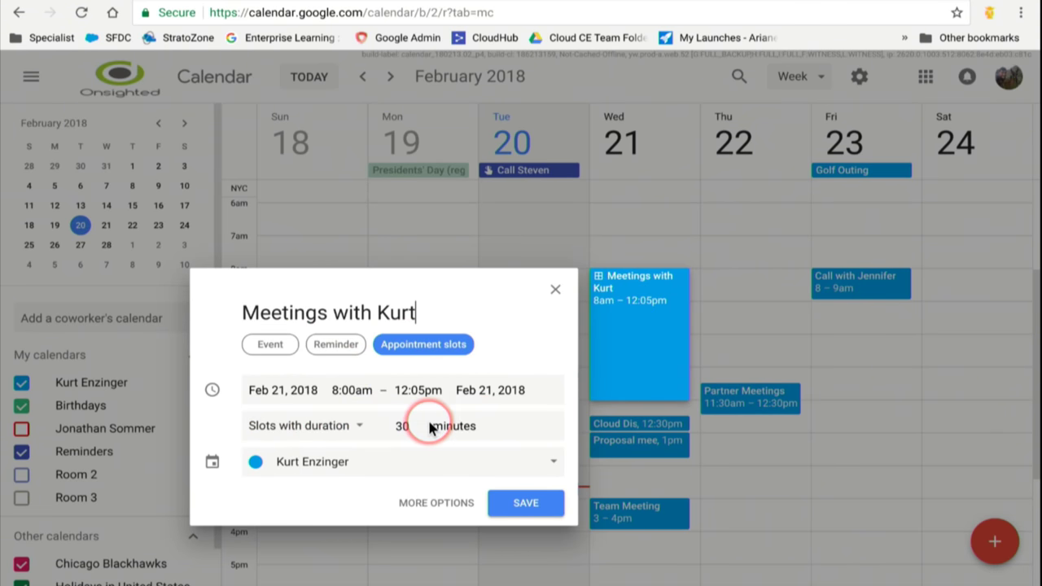
left_click(514, 505)
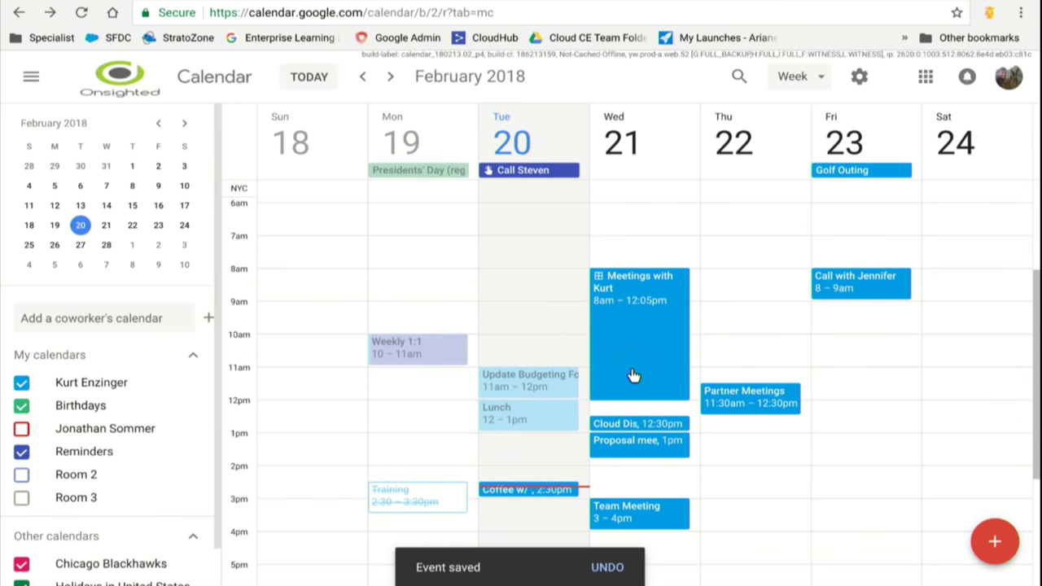
- Open the details of the new appointment slots block and copy the link to the calendar's appointment page
left_click(634, 375)
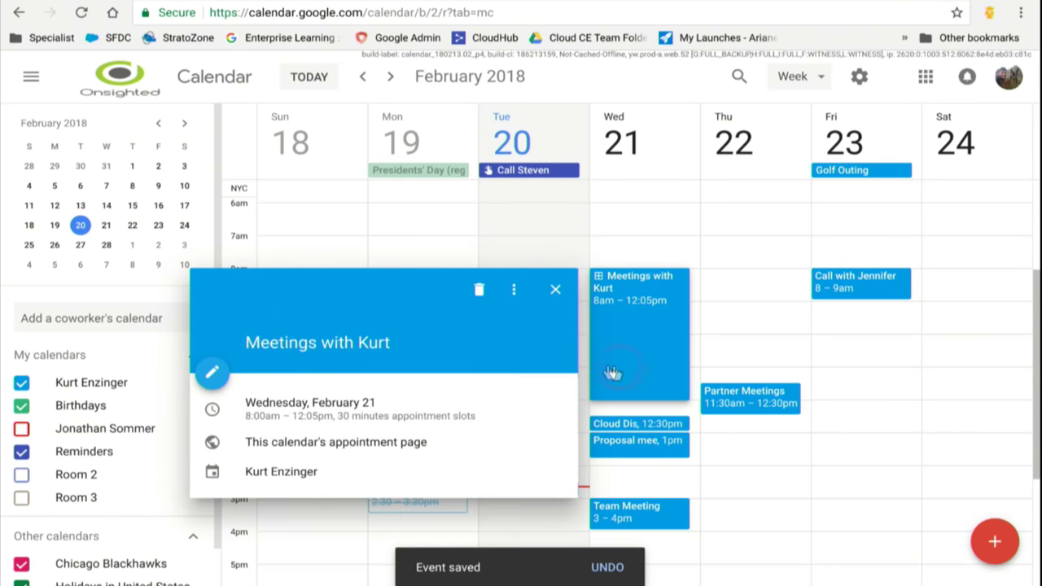
right_click(362, 446)
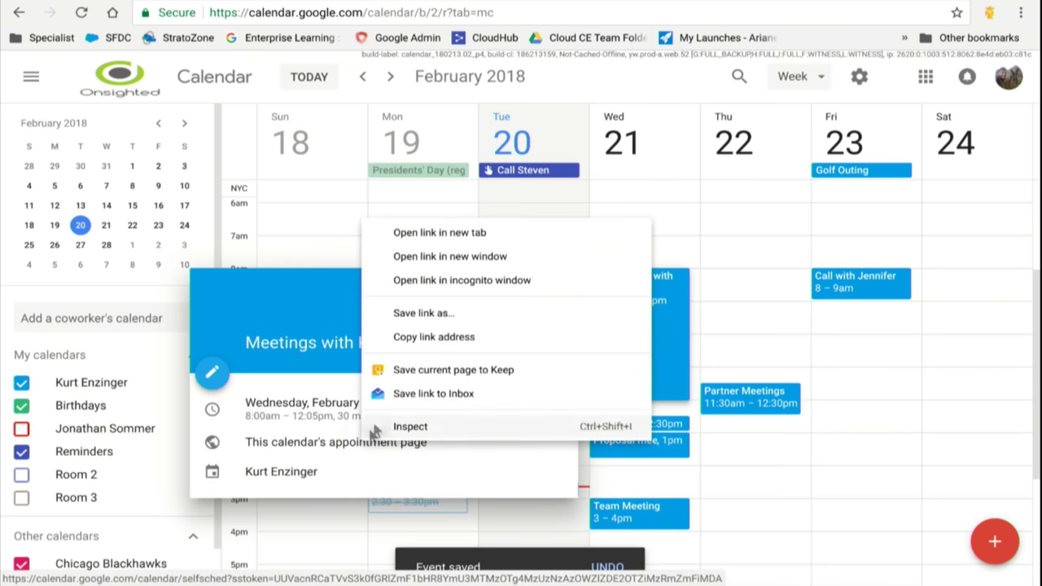
left_click(415, 344)
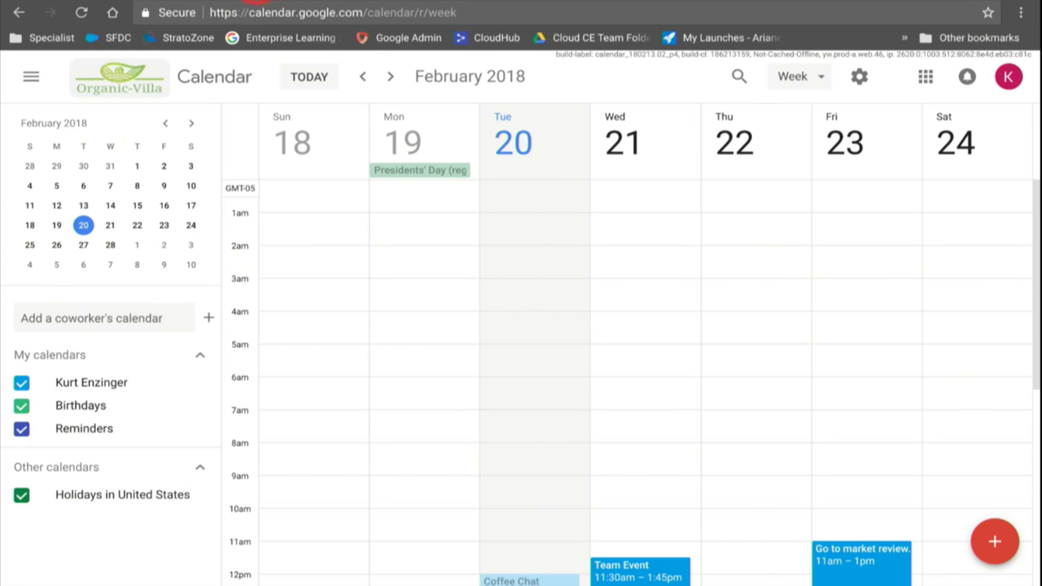
- Switch to incognito browsing and load the copied appointment page link
key("ctrl+shift+n")
key("ctrl+v")
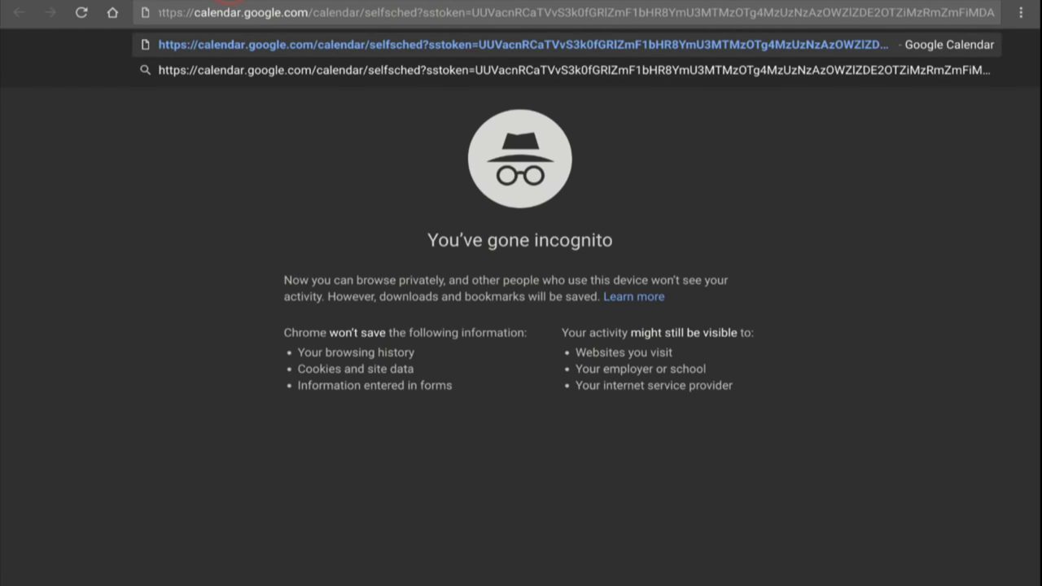
key("Return")
left_click(244, 242)
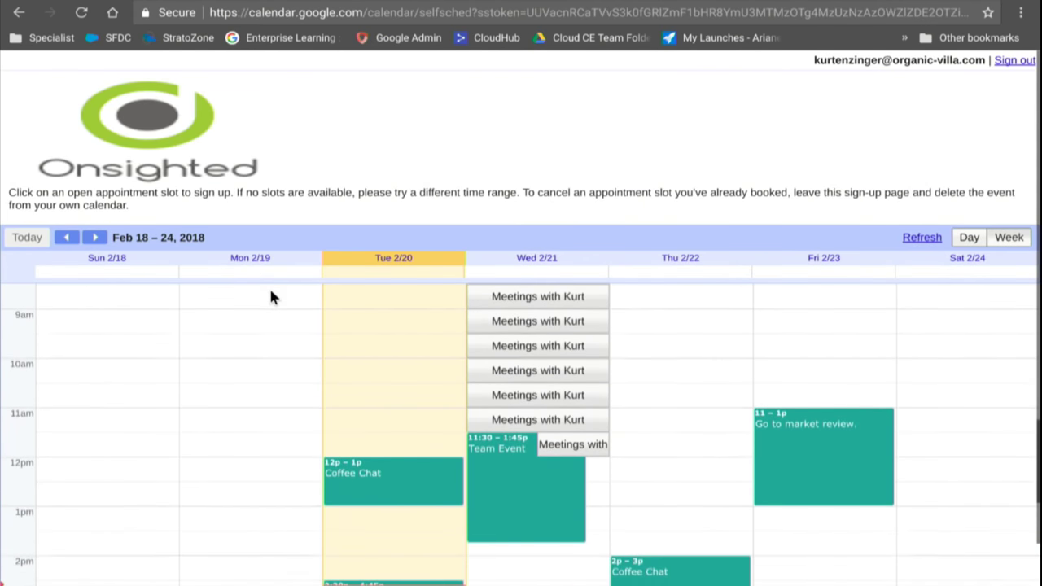
- Book the Wednesday, February 21, 9:00am – 9:30am appointment slot with the description "Thanks!"
scroll(271, 297, "up", 2)
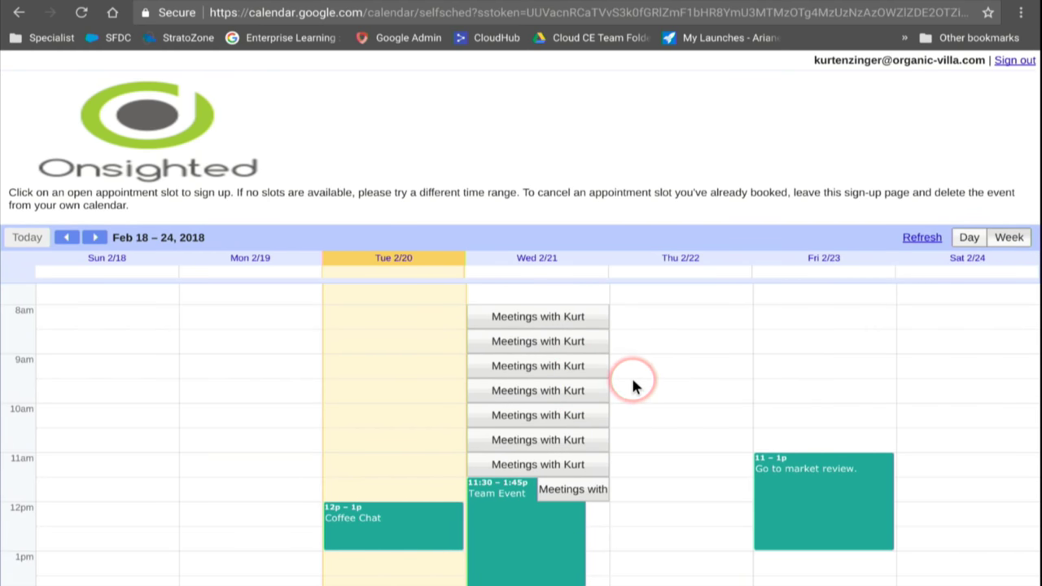
left_click(530, 366)
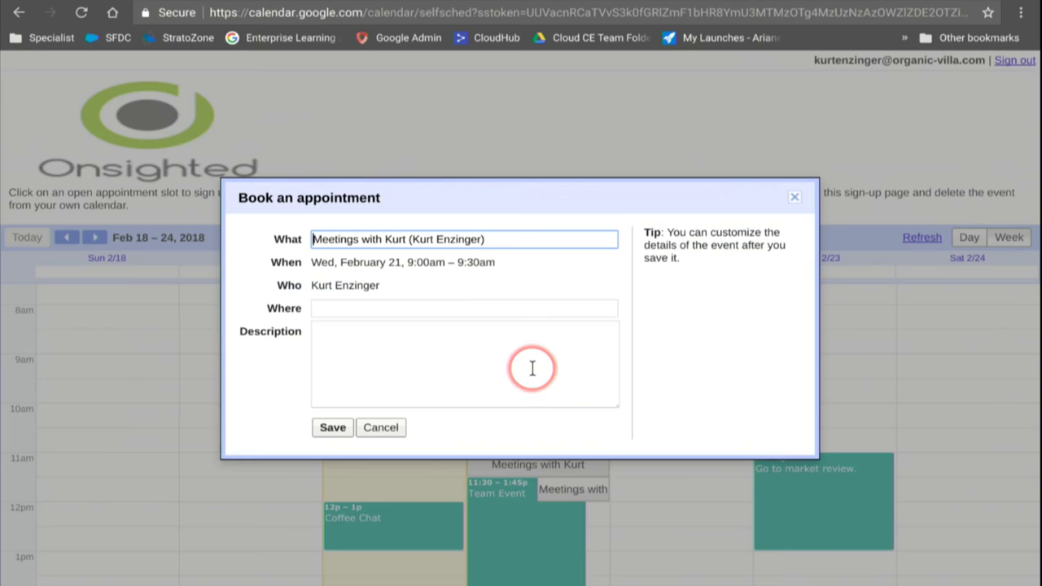
left_click(445, 346)
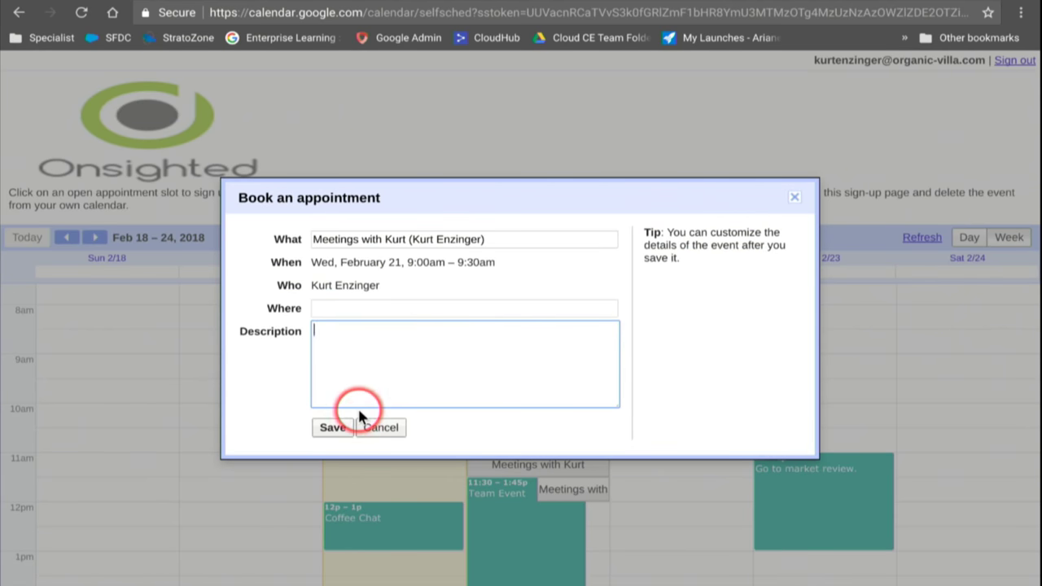
type("Thanks!")
left_click(330, 430)
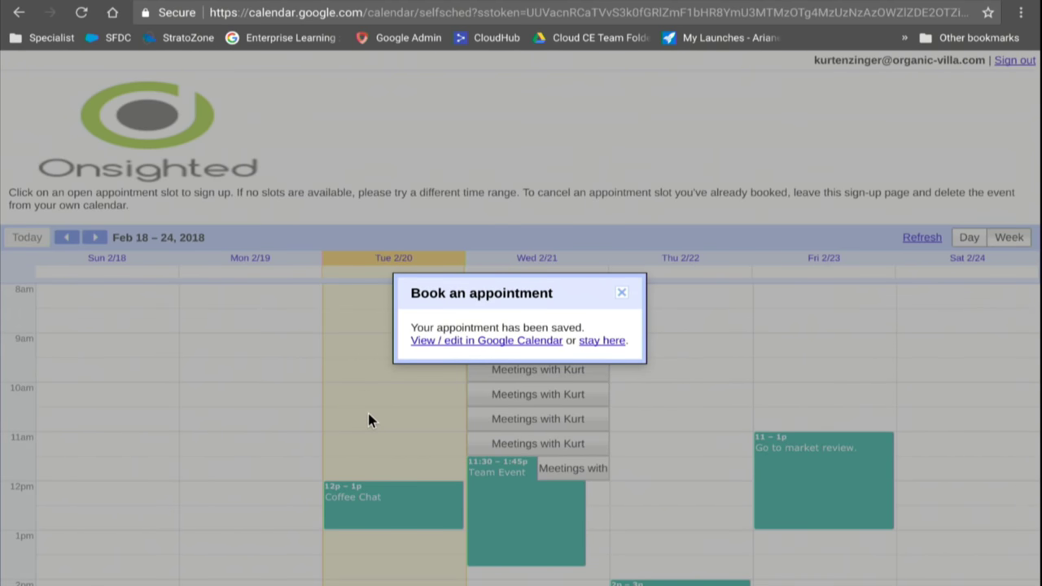
- Switch back to the slot owner's calendar, dismiss the slot block's details, and view the details of the booked 9am appointment
key("alt+Tab")
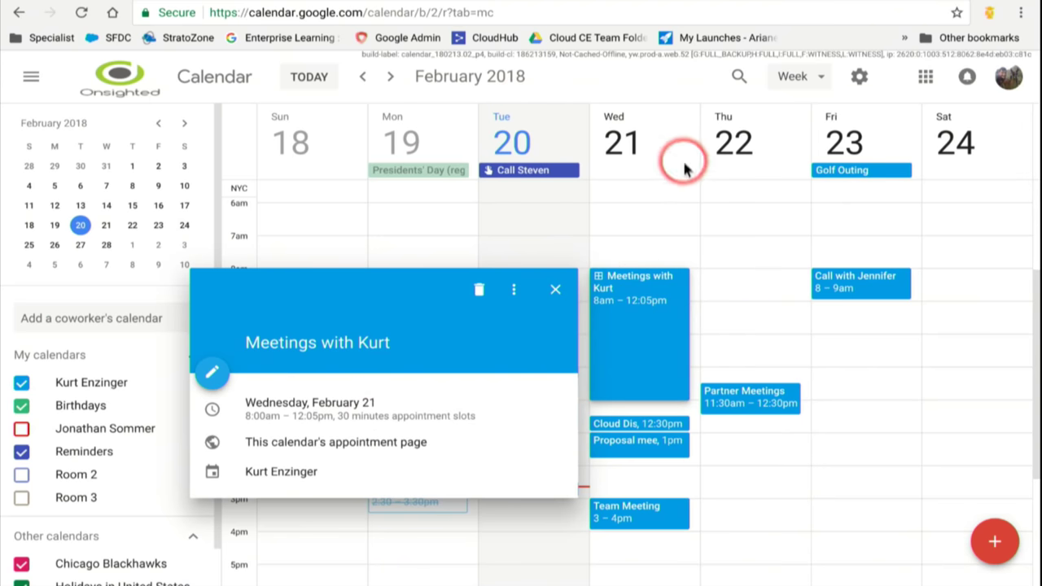
left_click(552, 289)
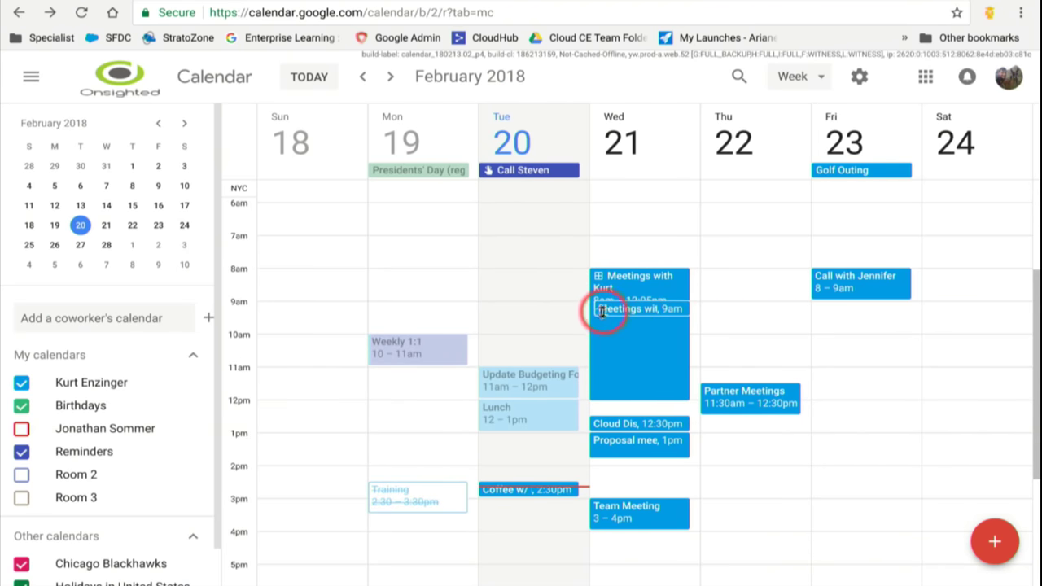
left_click(639, 310)
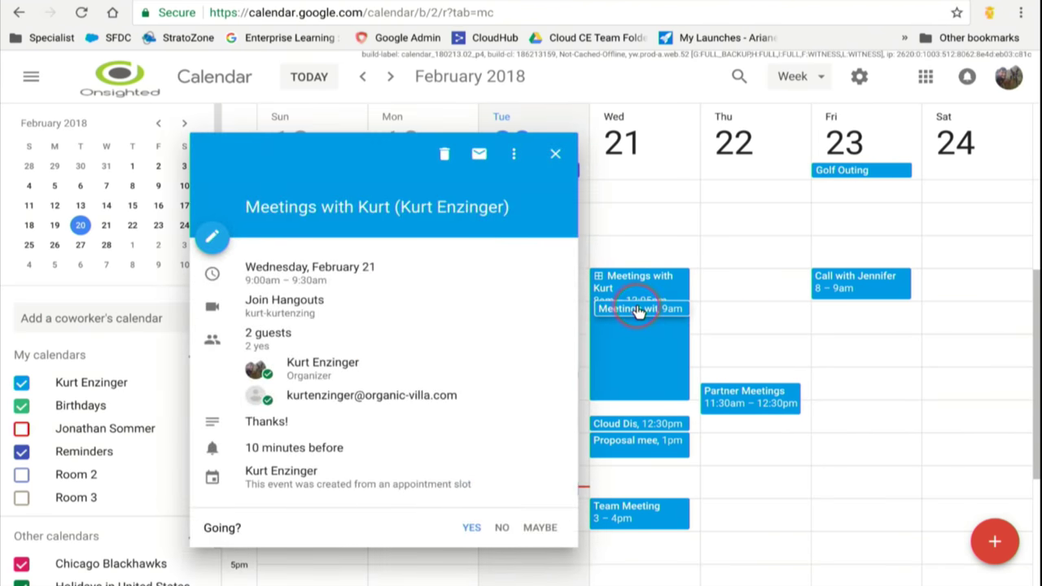
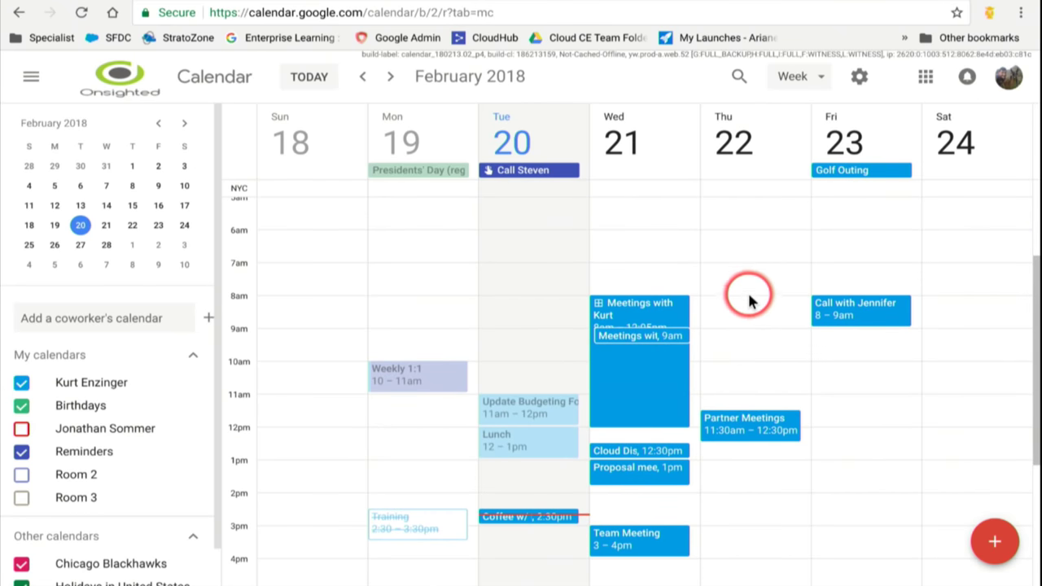
- Create a "Rock Climbing" event on Thursday, February 22, from 8:00am to 10:05am and open its full editing options
left_click_drag(744, 298, 751, 364)
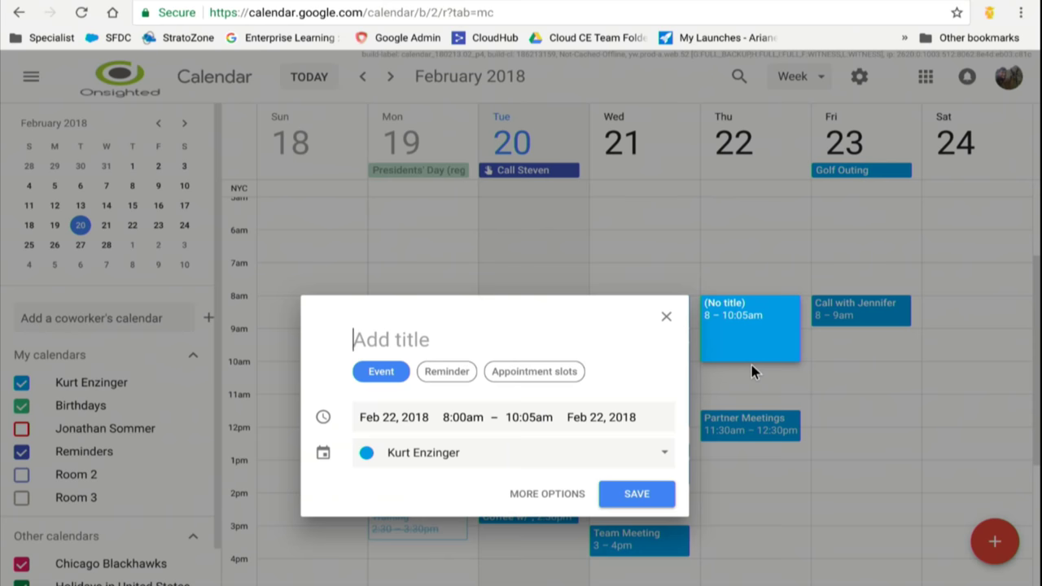
type("Rock Climbing")
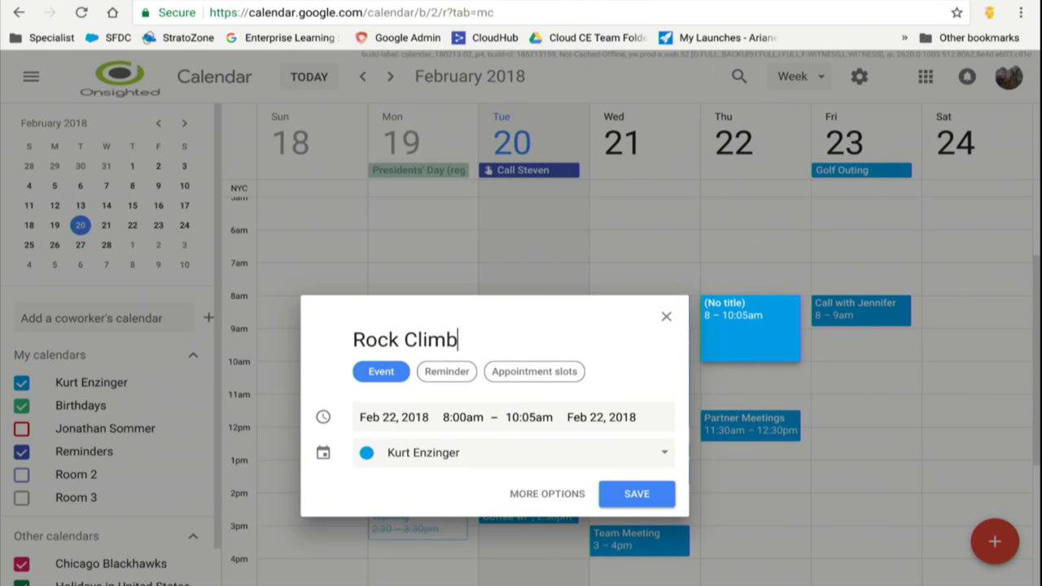
left_click(575, 494)
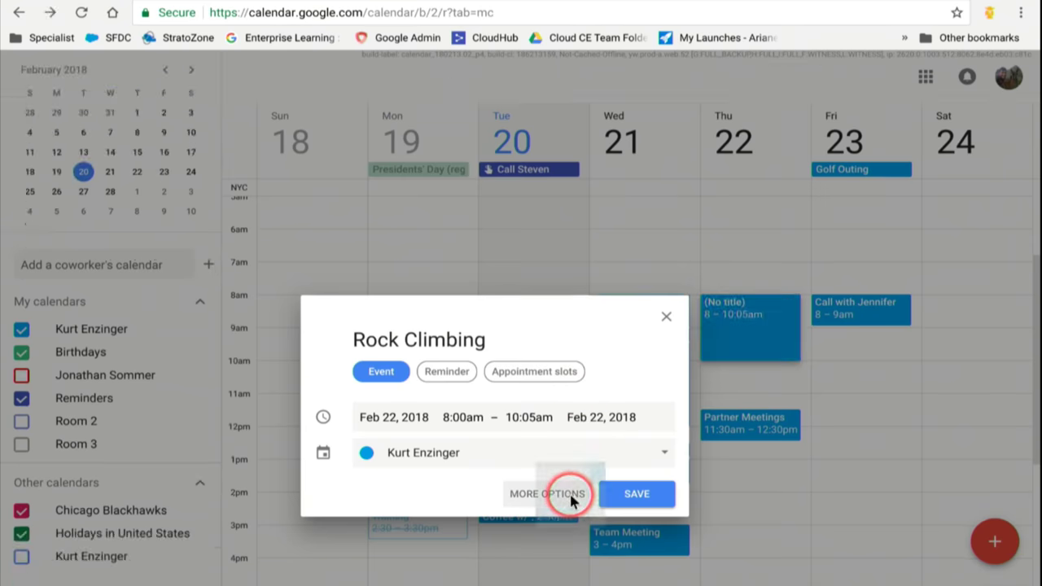
- Set the Rock Climbing event's visibility to Private and its availability to Free, and save it
left_click(228, 442)
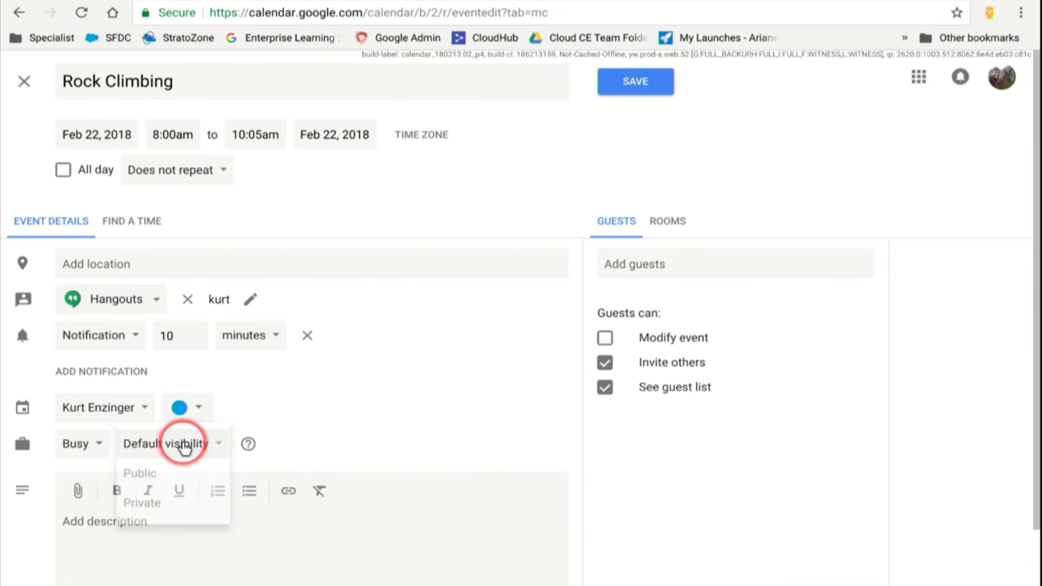
left_click(167, 501)
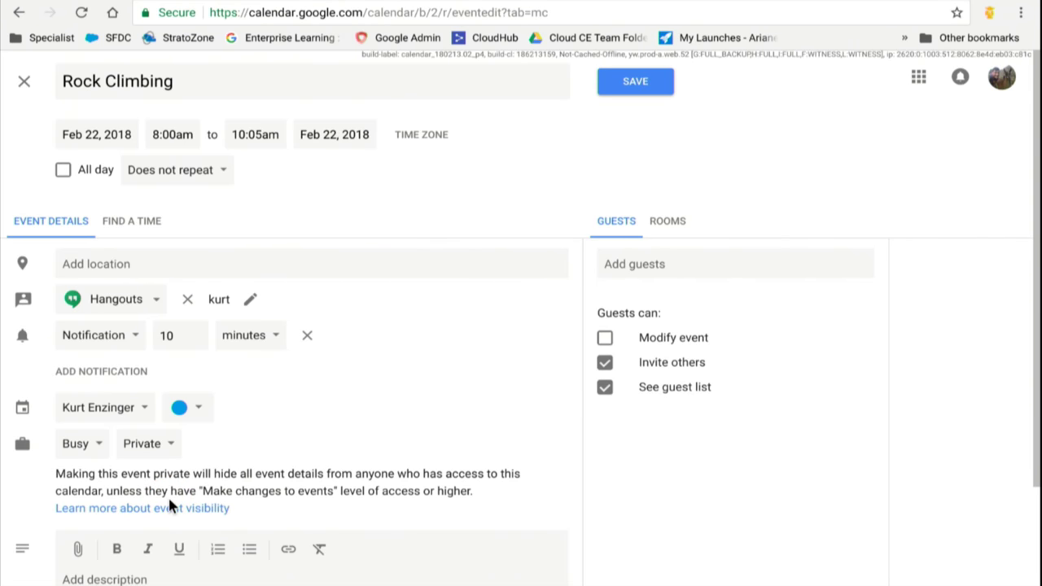
left_click(76, 442)
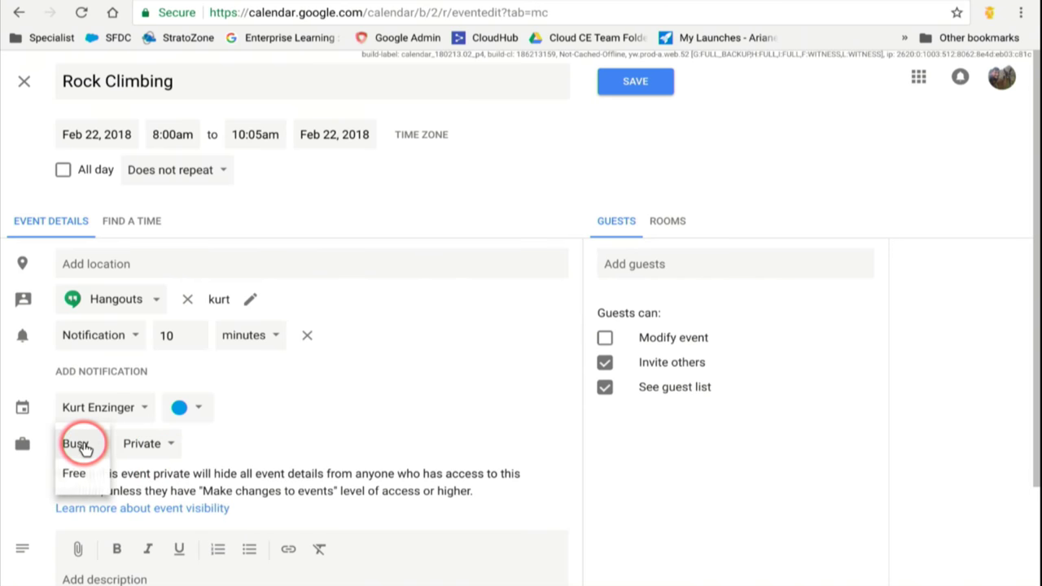
left_click(72, 472)
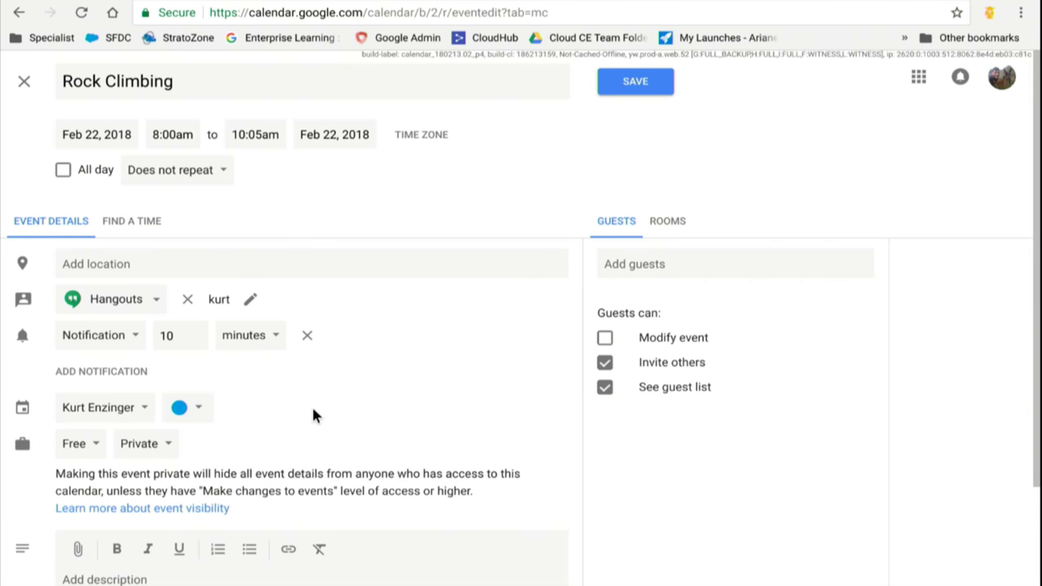
left_click(625, 83)
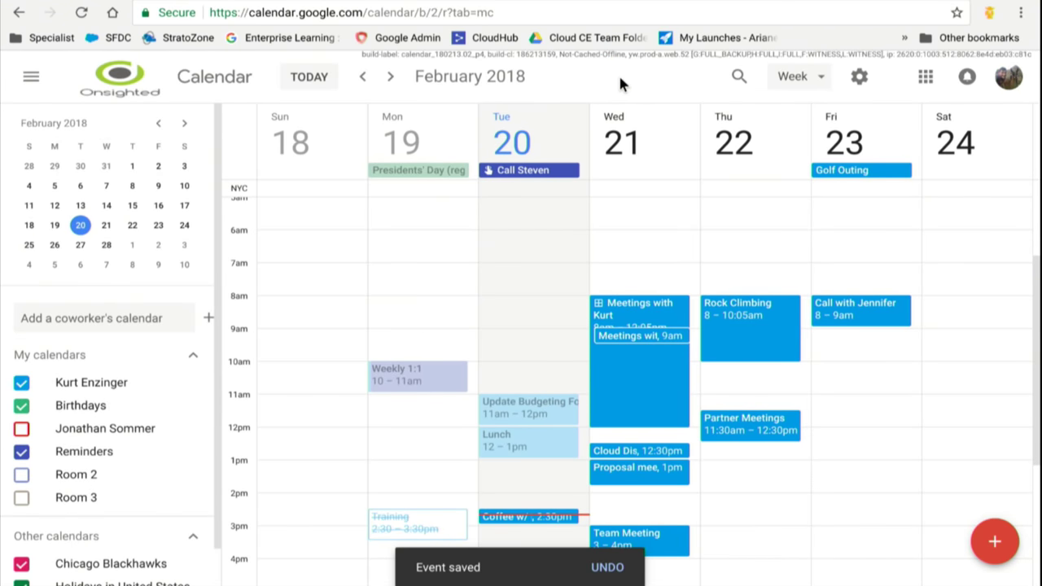
left_click(618, 312)
scroll(620, 318, "down", 1)
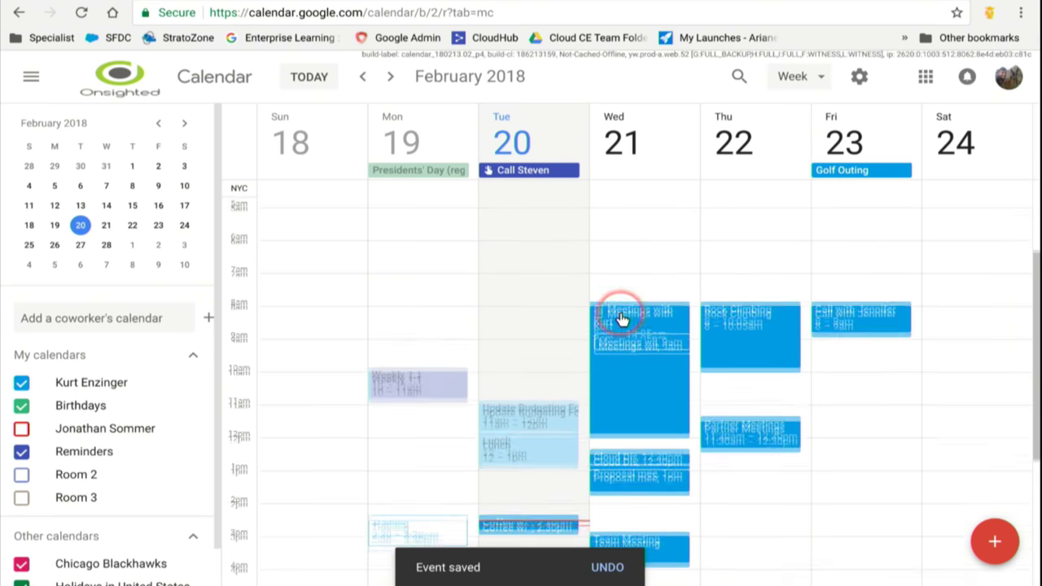
left_click(533, 325)
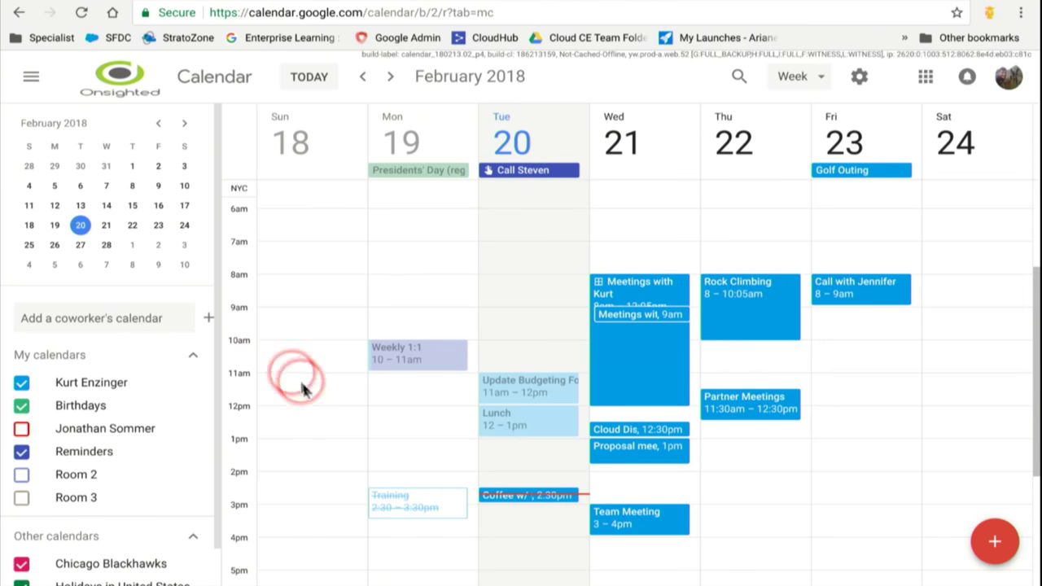
scroll(303, 392, "up", 1)
scroll(304, 393, "down", 1)
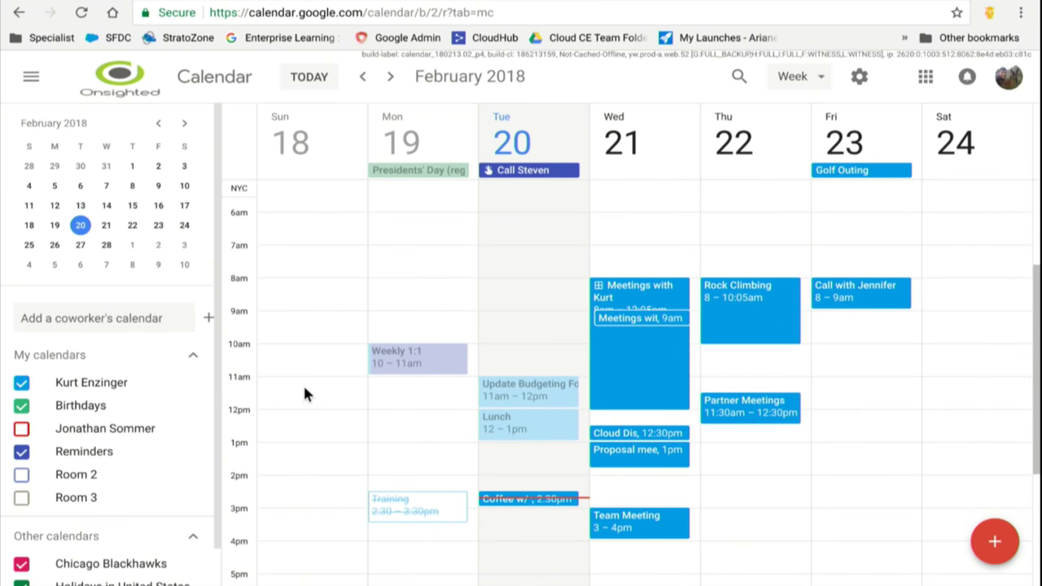
- Enable the secondary time zone display in the calendar settings and view both time zone columns in the week view
left_click(854, 79)
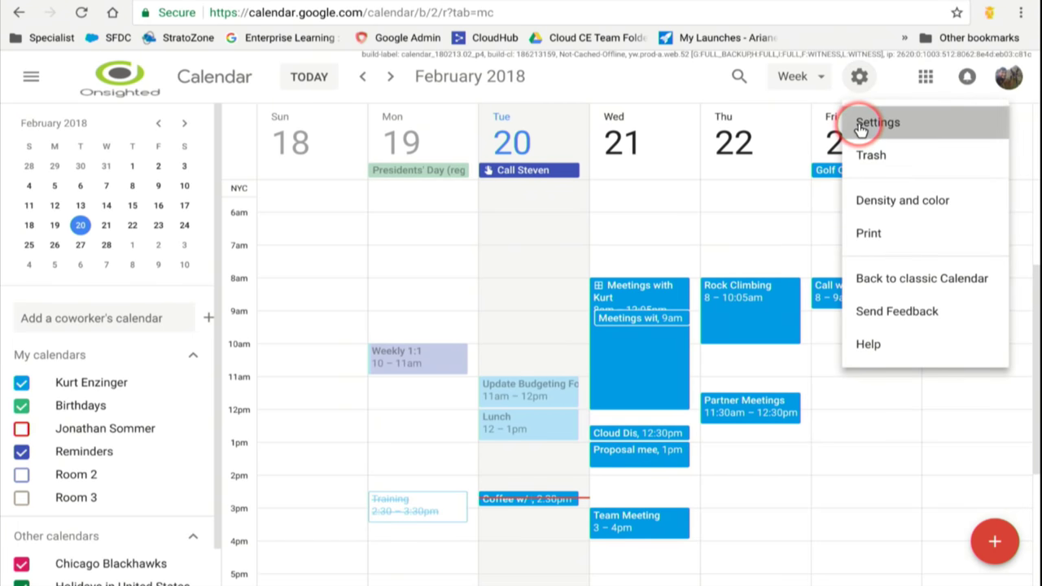
left_click(876, 123)
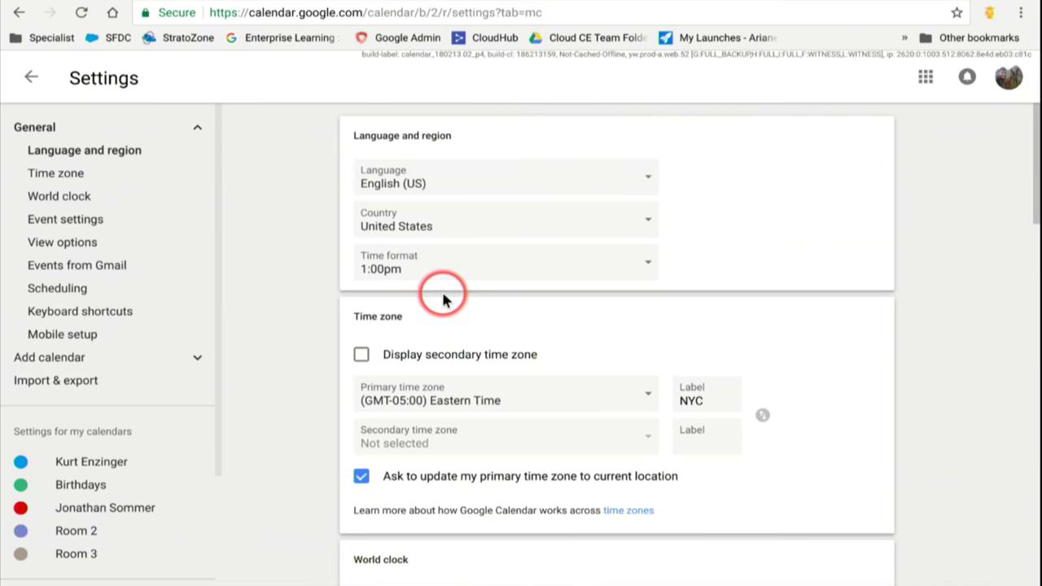
left_click(361, 357)
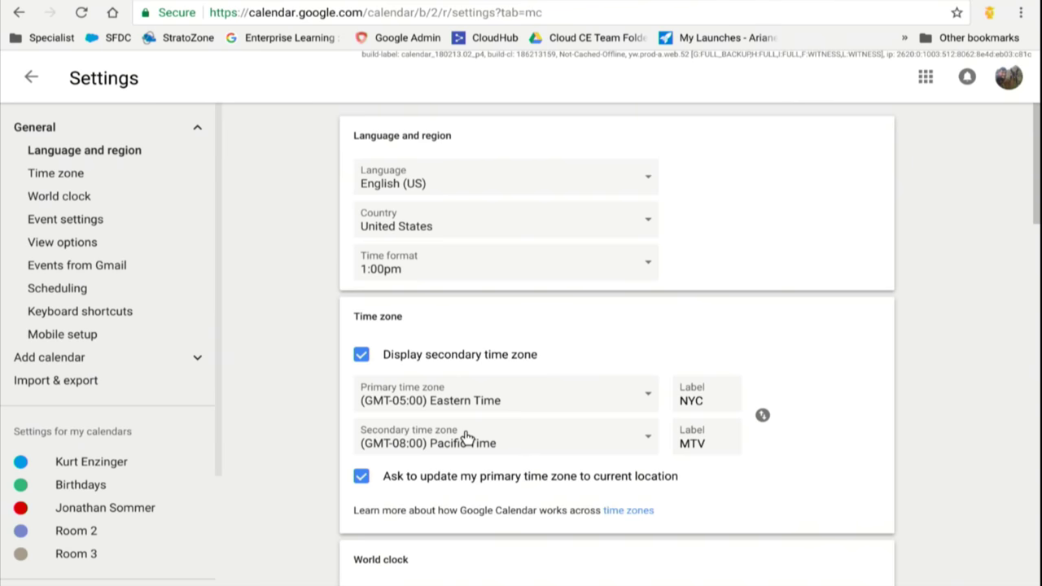
left_click(31, 76)
left_click(271, 389)
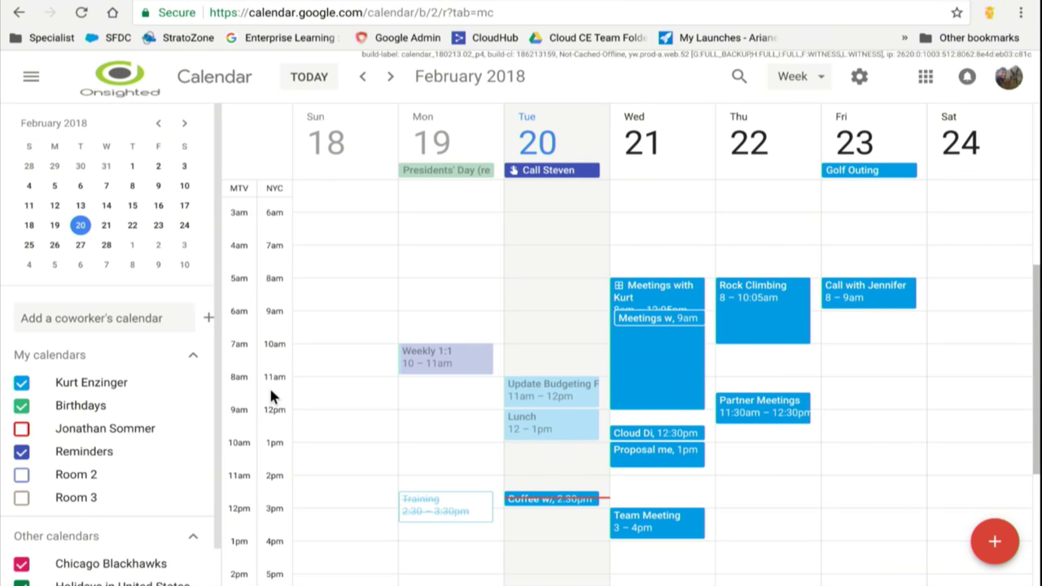
left_click(245, 398)
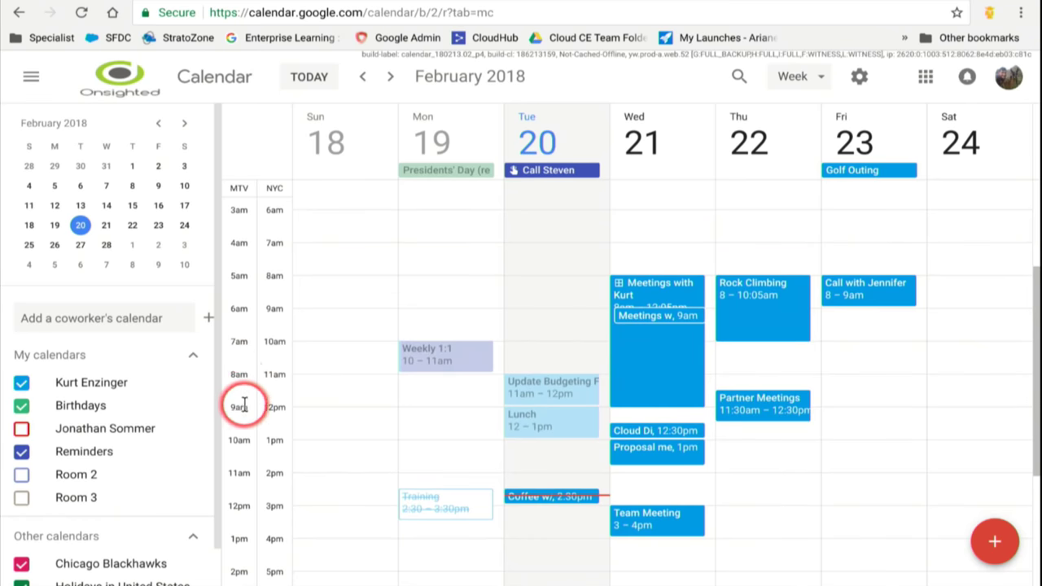
scroll(243, 405, "down", 3)
scroll(243, 404, "up", 1)
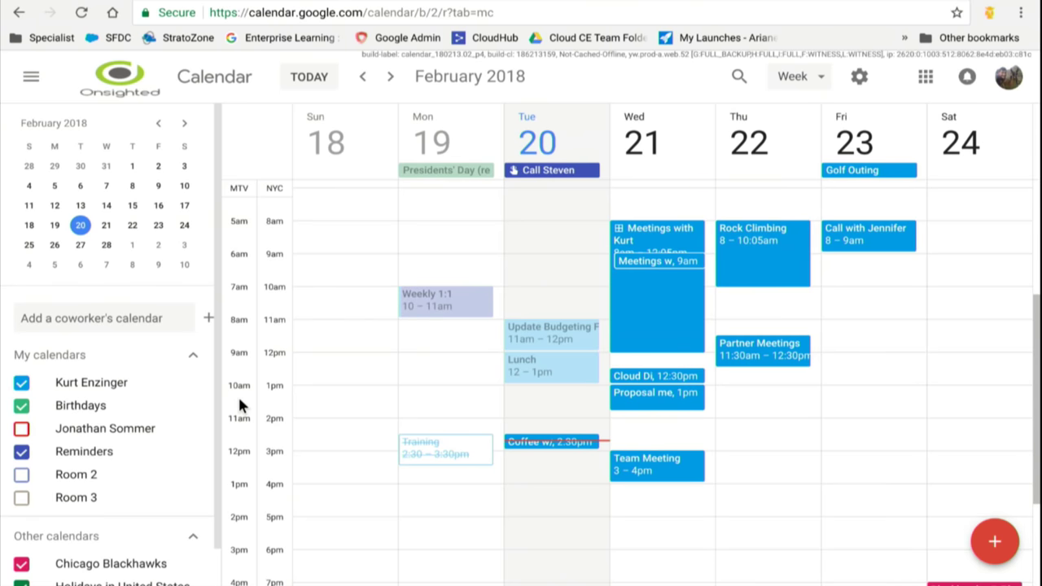
- Review the general calendar settings down to the working hours and keyboard shortcuts sections, and return to the calendar
left_click(837, 225)
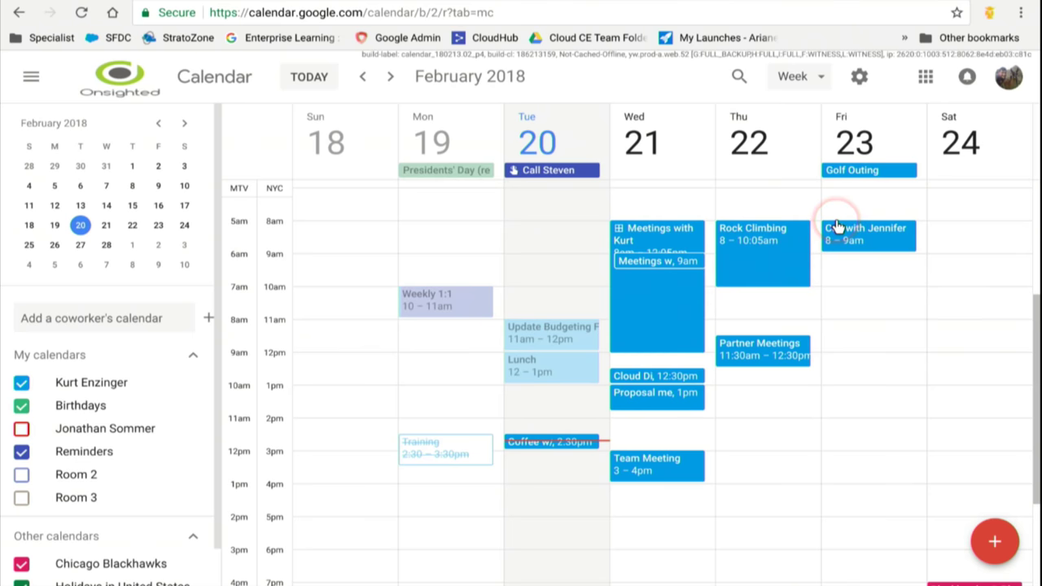
left_click(859, 76)
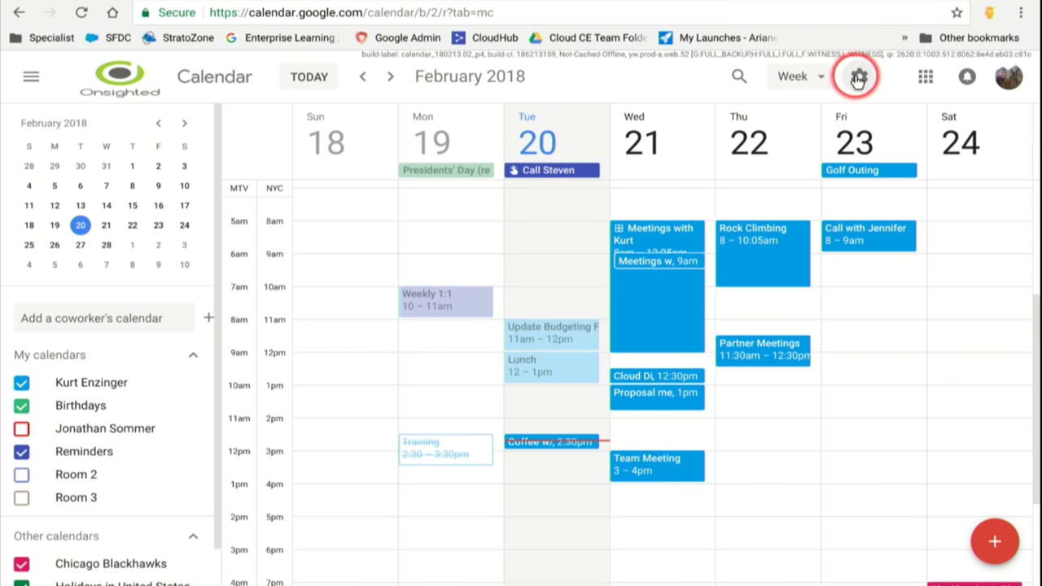
left_click(866, 123)
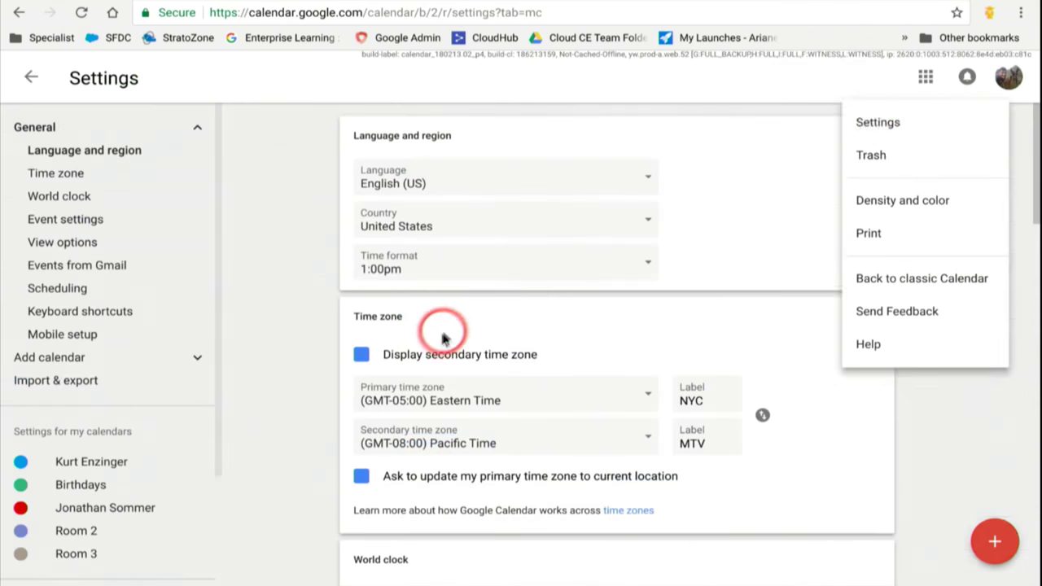
scroll(442, 337, "down", 4)
scroll(442, 340, "down", 10)
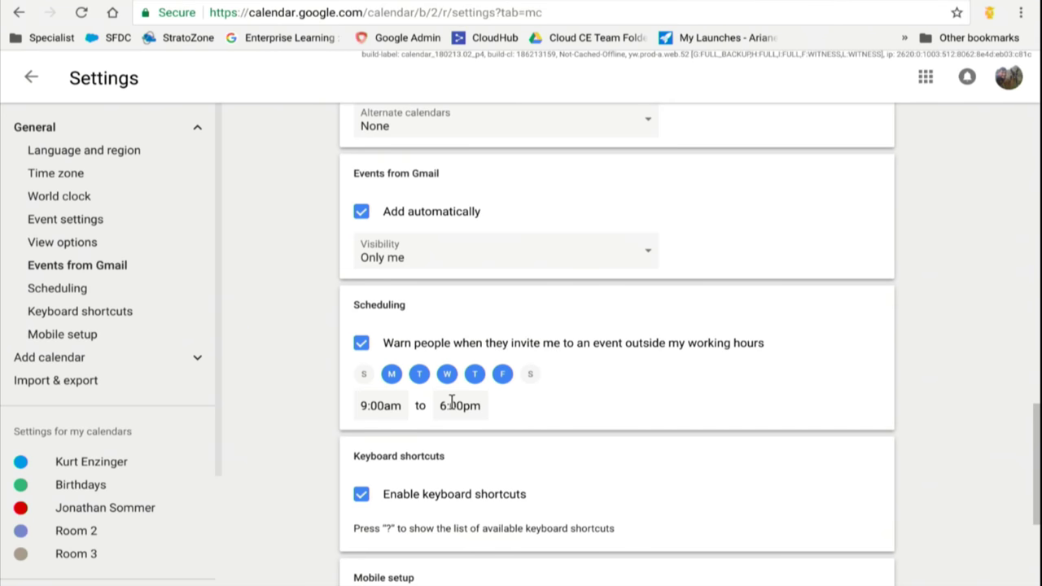
scroll(451, 399, "up", 15)
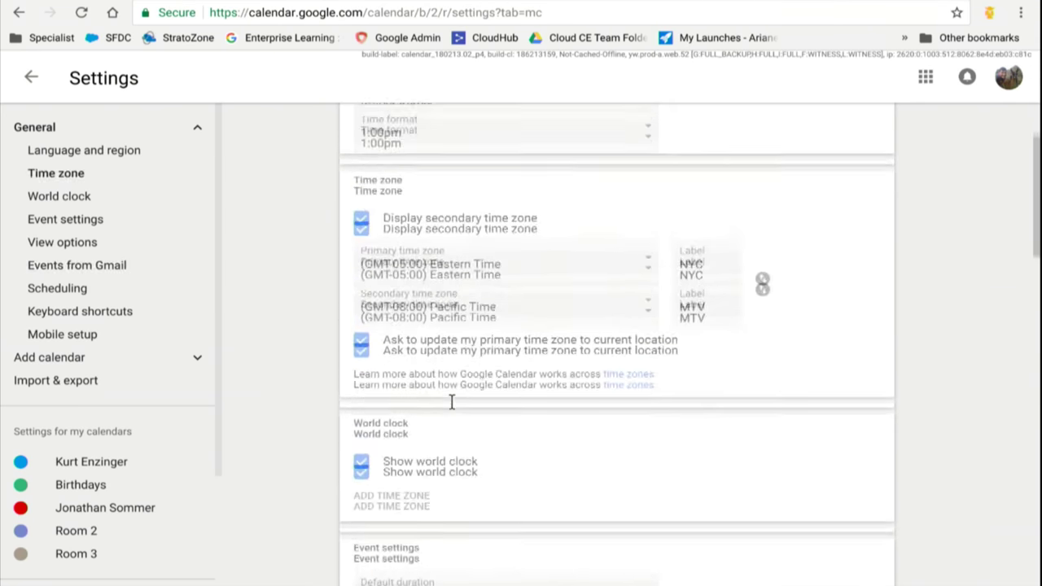
left_click(48, 82)
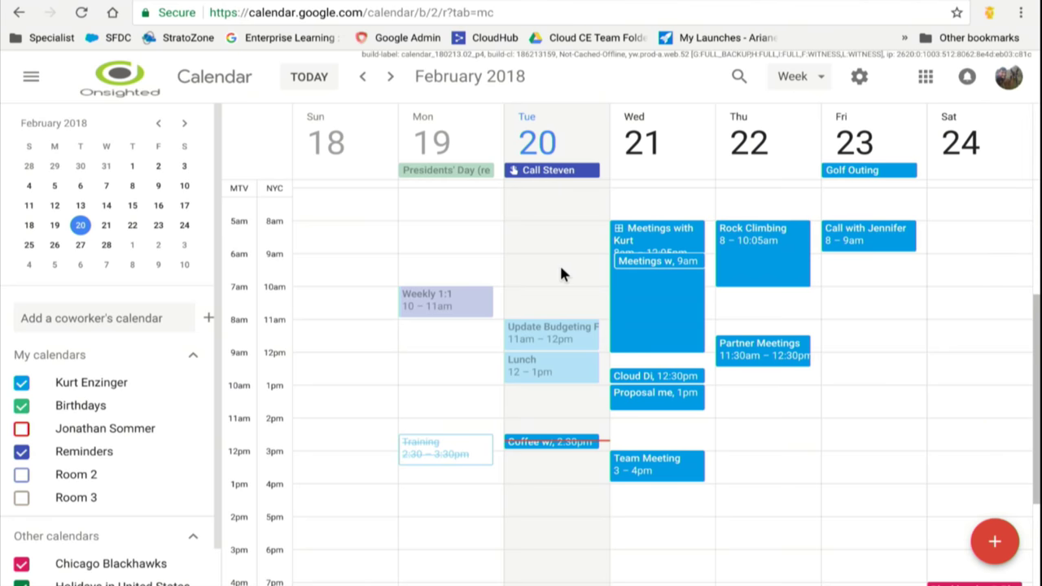
- Display the list of available keyboard shortcuts, read through its views and actions, and close it
left_click(557, 293)
key("shift+slash")
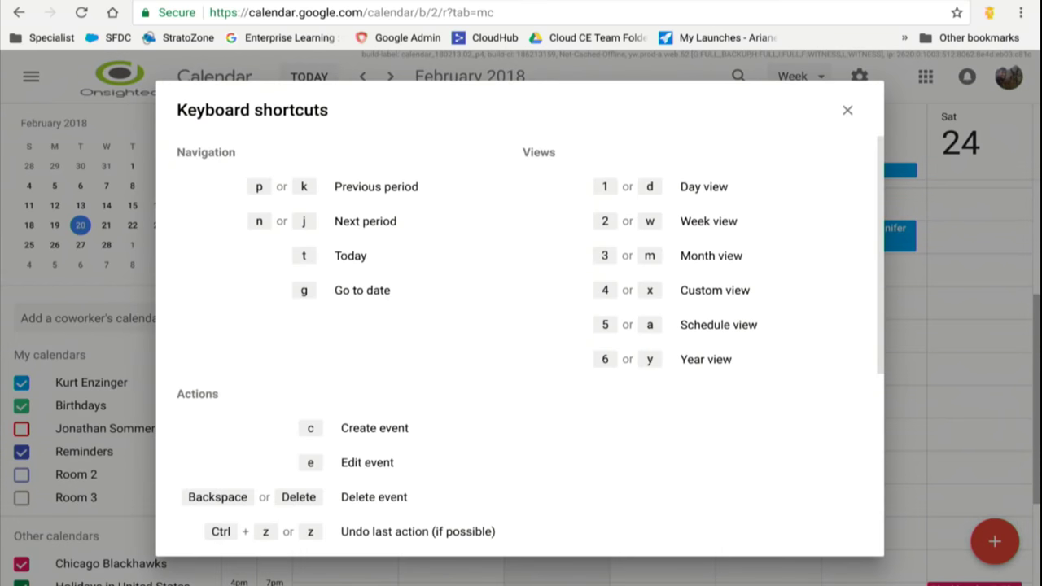
scroll(540, 298, "down", 4)
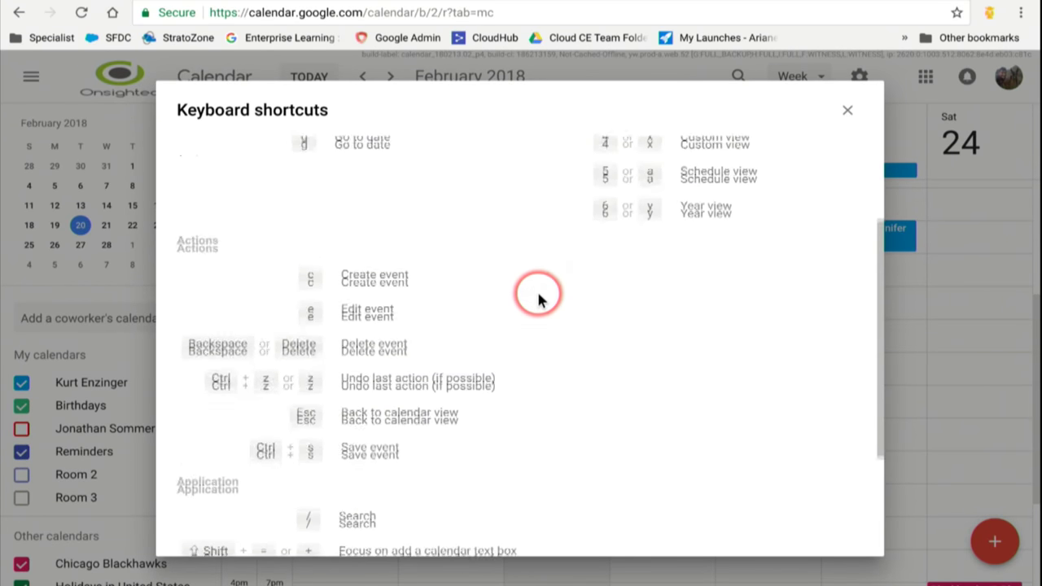
left_click(847, 110)
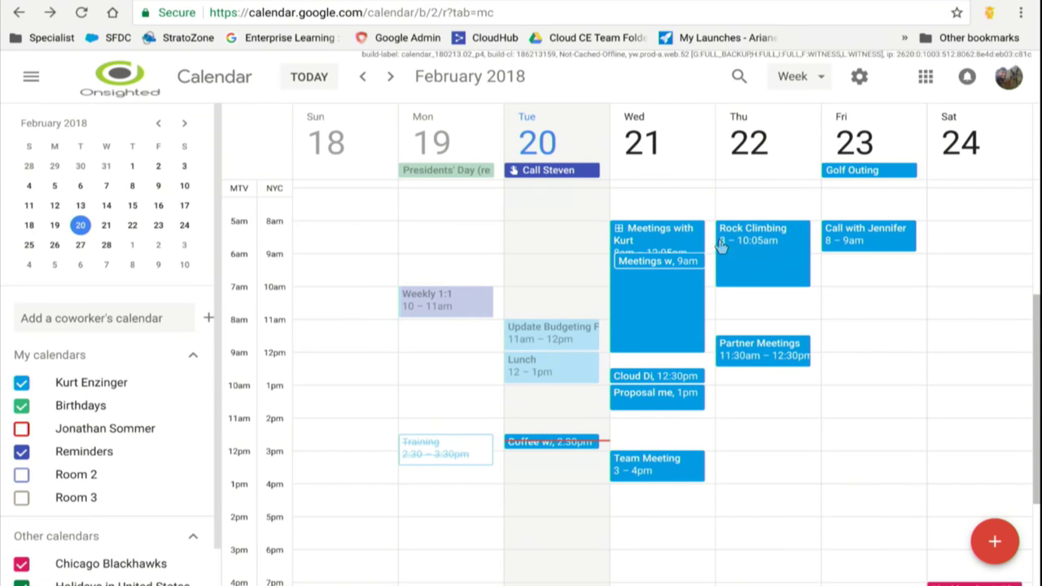
- Cycle the calendar through the day, week, month and custom 3-day views
key("d")
key("w")
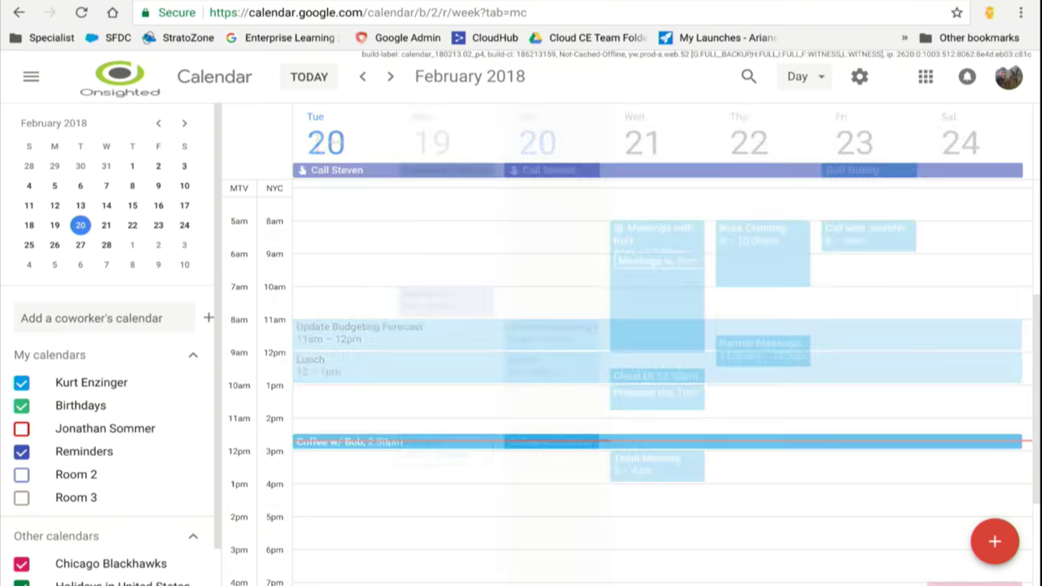
key("m")
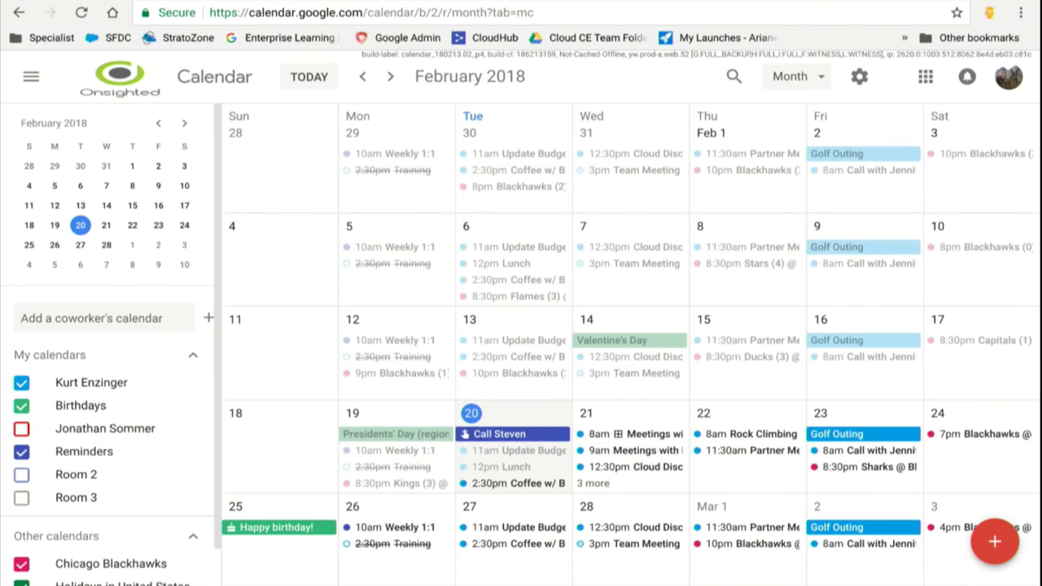
key("x")
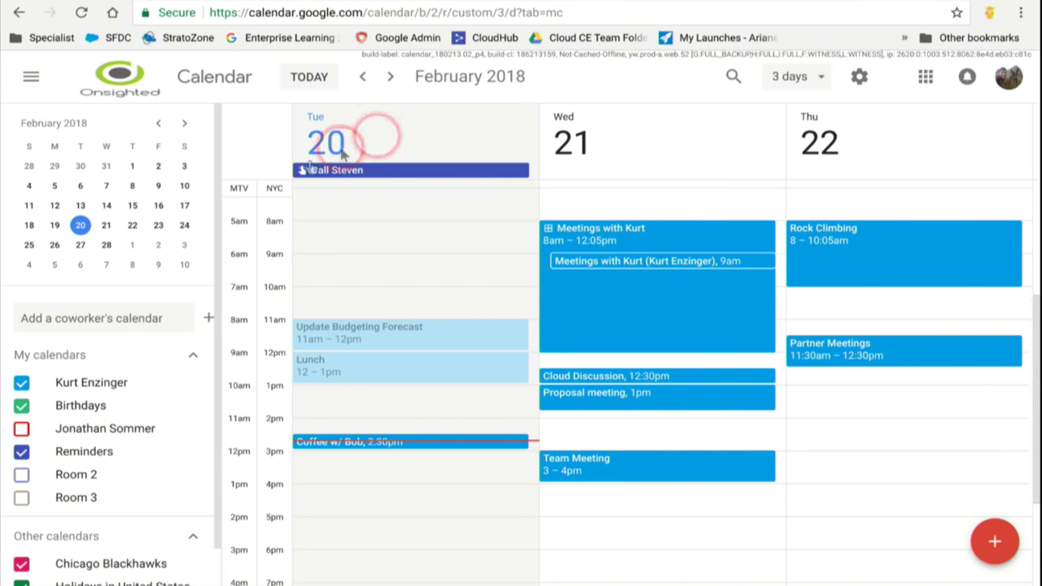
- Show February 12 to 15 as a custom 4-day view and advance the calendar to the following periods
mouse_move(61, 208)
left_mouse_down()
mouse_move(144, 202)
mouse_move(135, 207)
left_mouse_up()
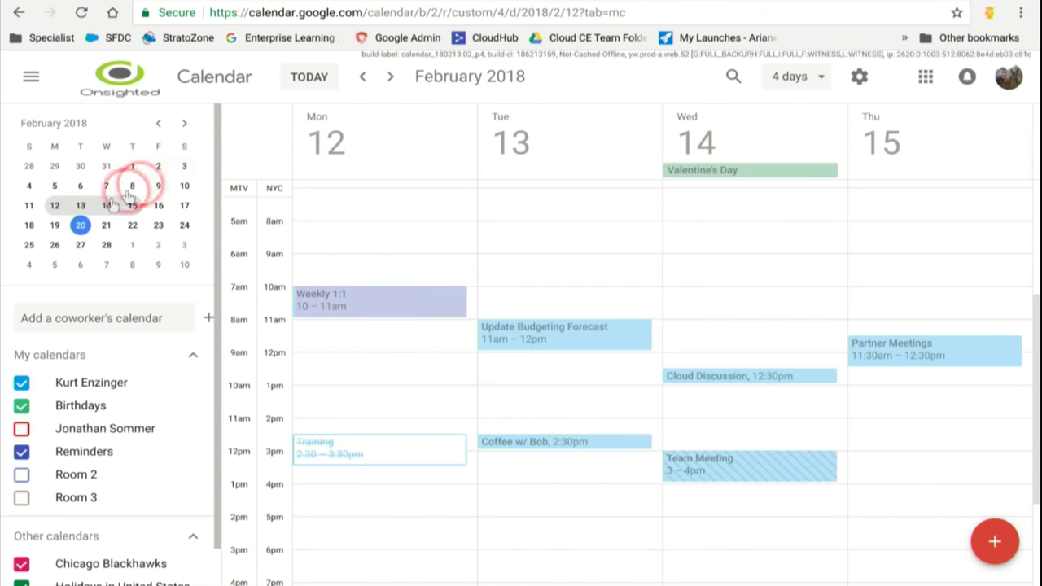
left_click(390, 81)
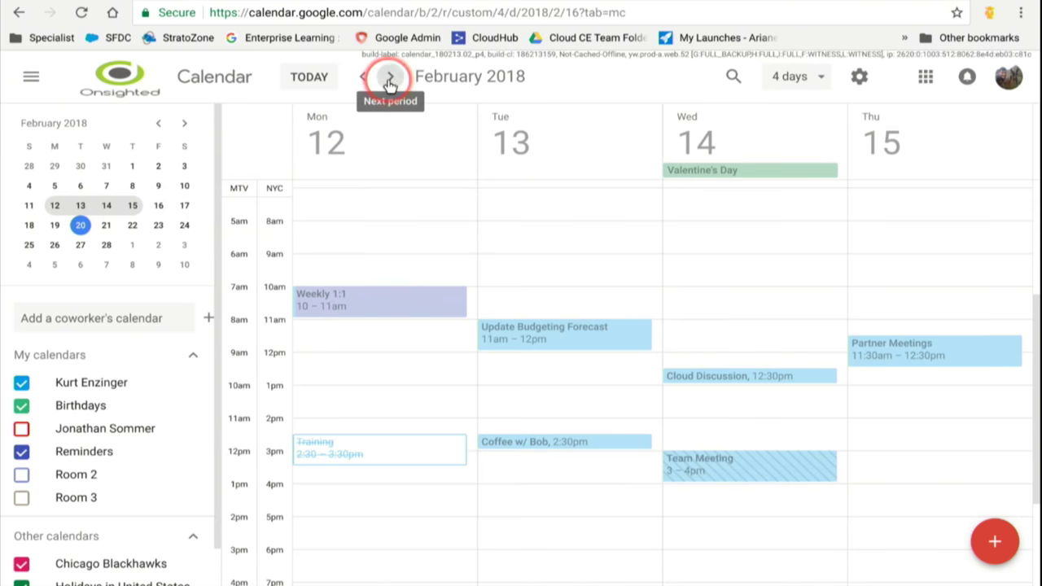
left_click(389, 81)
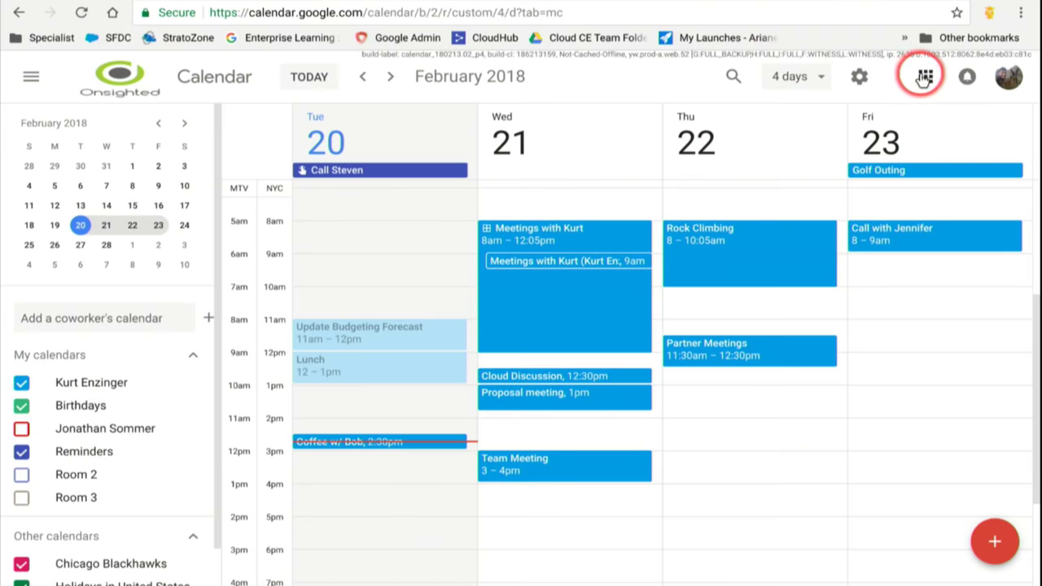
- Switch to Google Drive and display the advanced search options for files
left_click(922, 78)
left_click(965, 245)
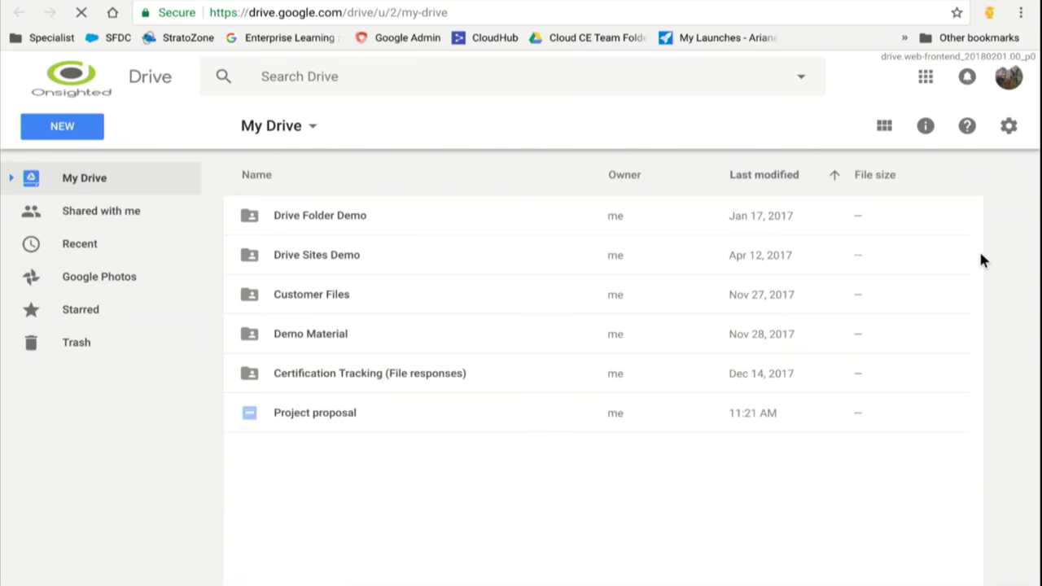
left_click(323, 371)
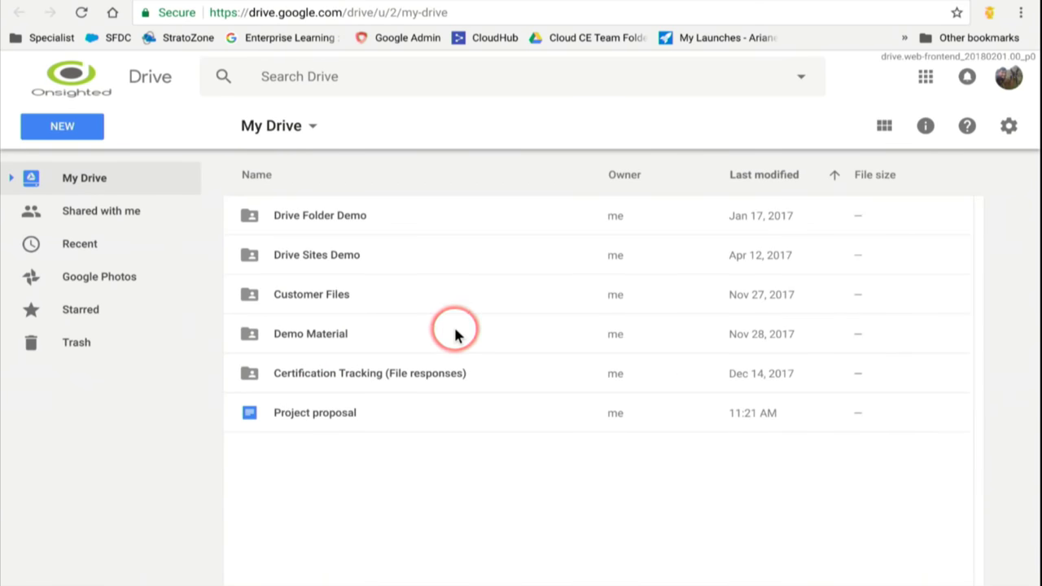
left_click(801, 78)
scroll(688, 231, "down", 1)
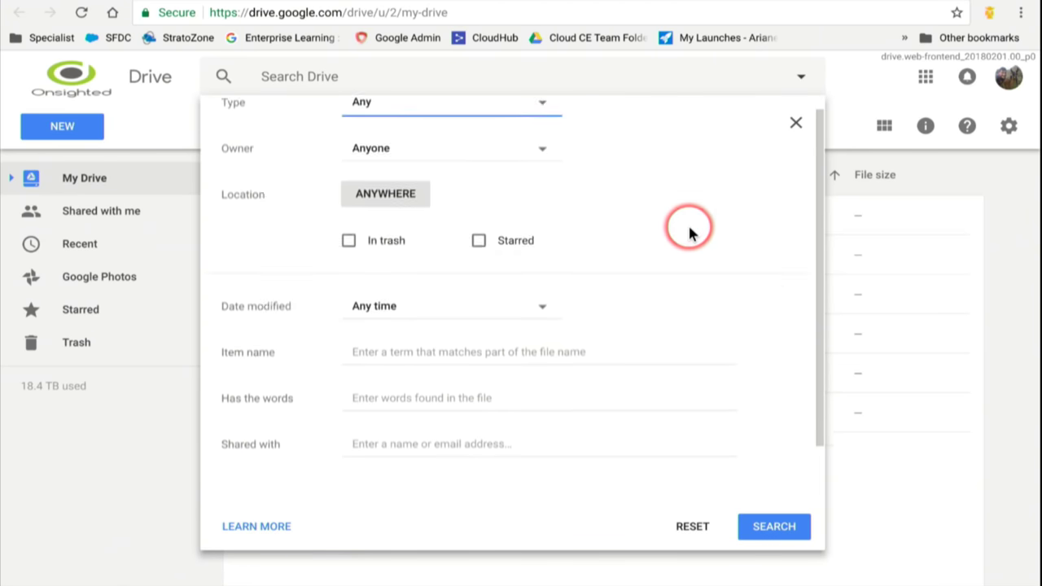
- Look over the advanced file search filters and close them without running a search
scroll(688, 231, "up", 1)
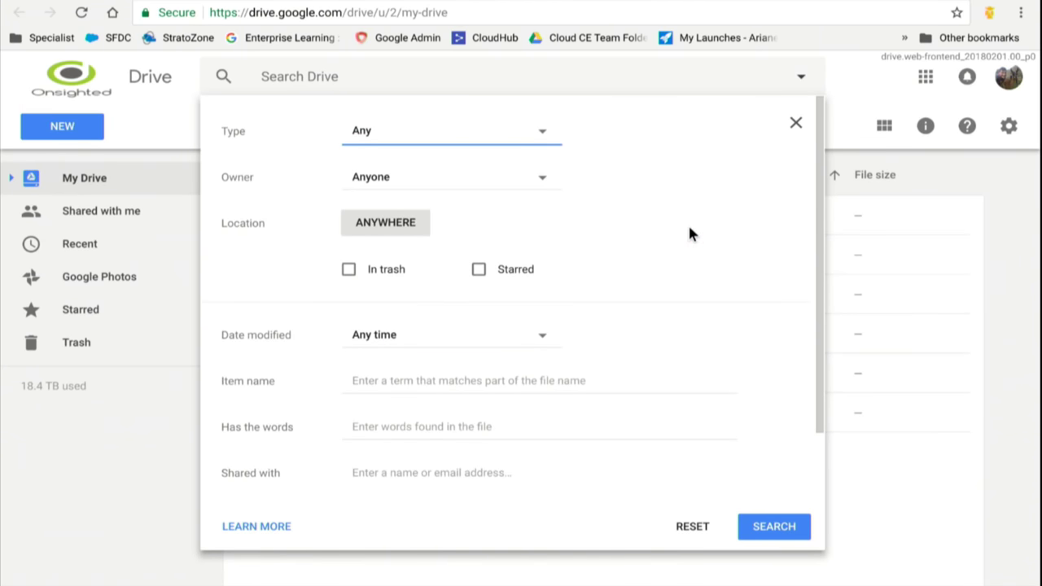
left_click(803, 77)
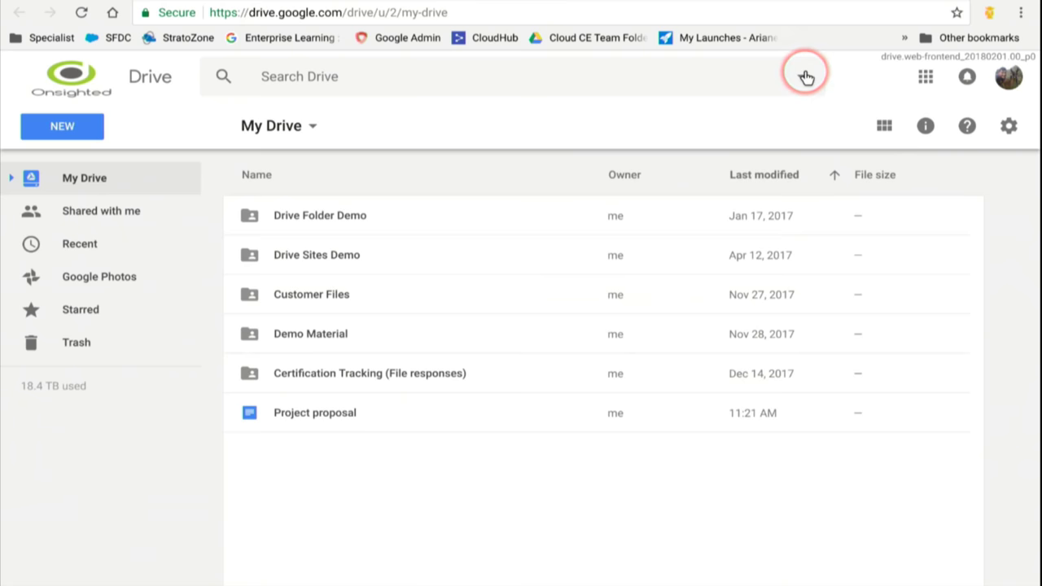
left_click(730, 65)
left_click(688, 153)
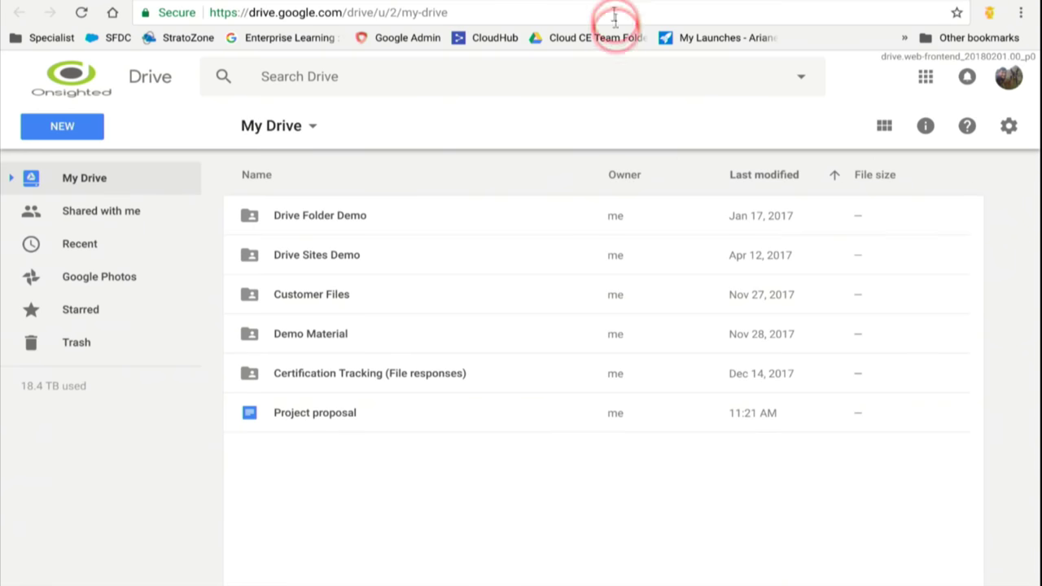
- Search the web for "office editing for docs" in a new tab, view the extension's Chrome Web Store page and close it
key("ctrl+t")
type("o")
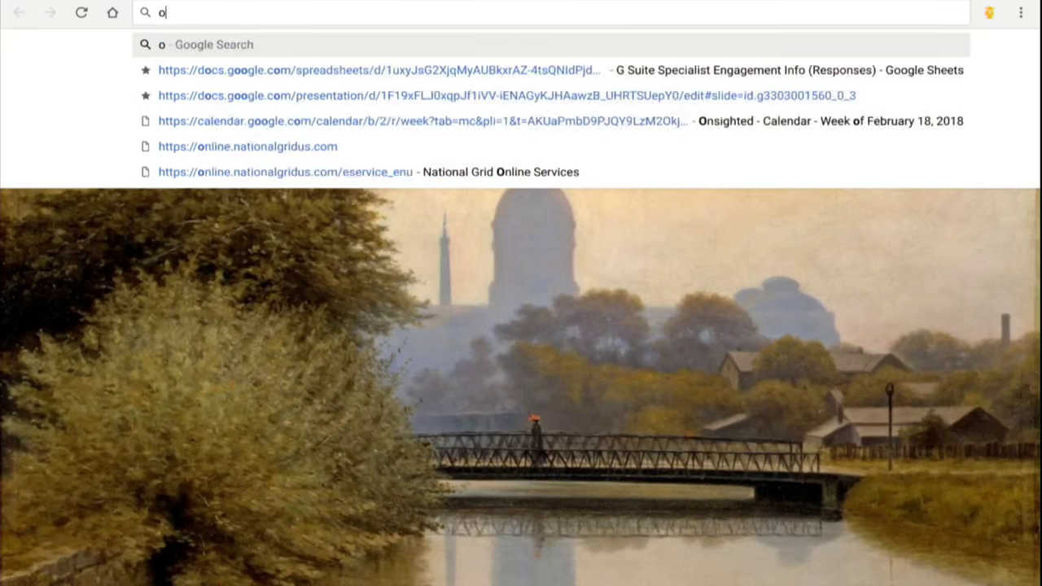
type("ffice editing")
key("Return")
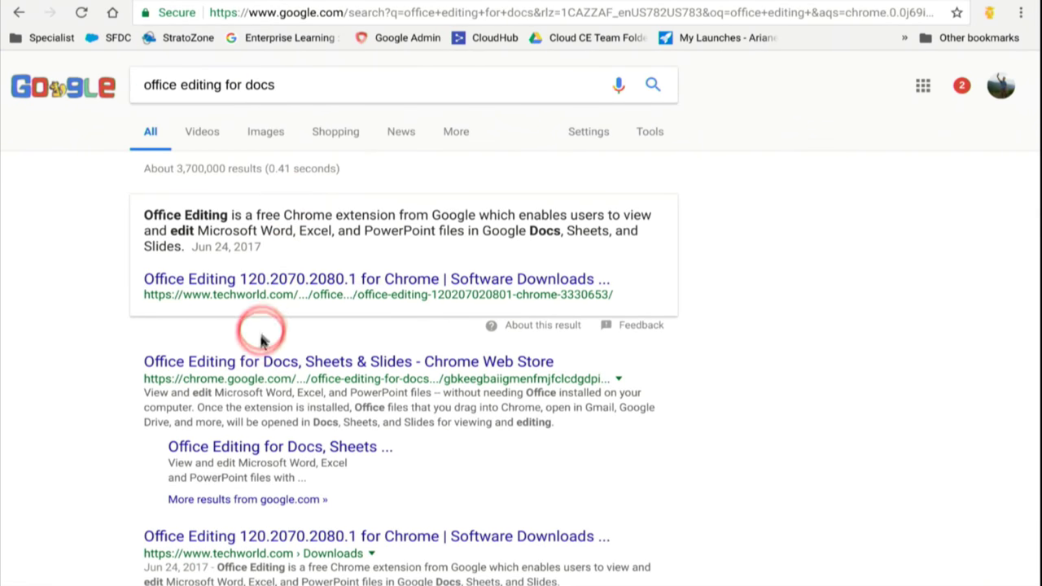
left_click(252, 363)
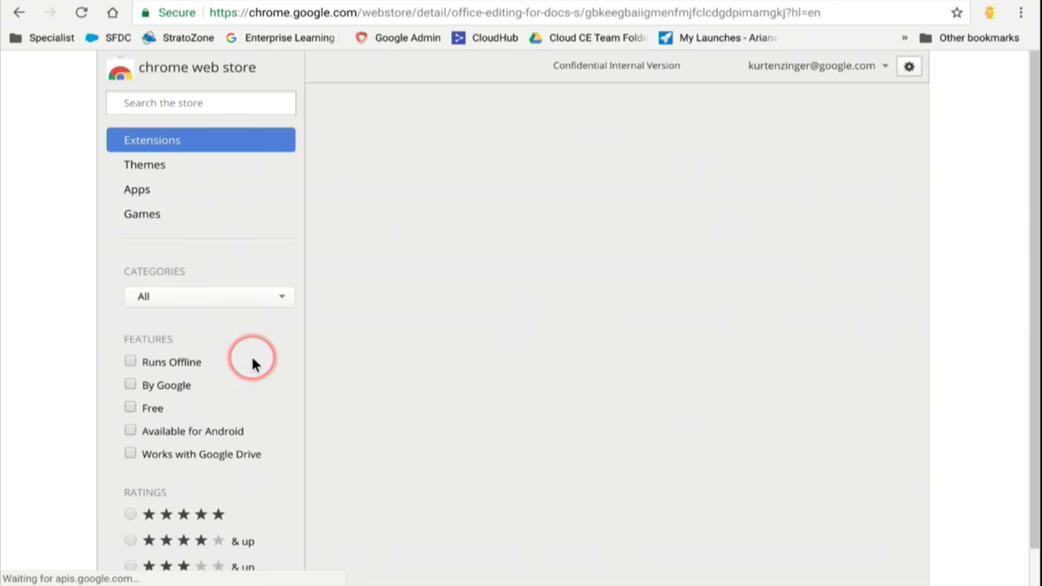
left_click(551, 295)
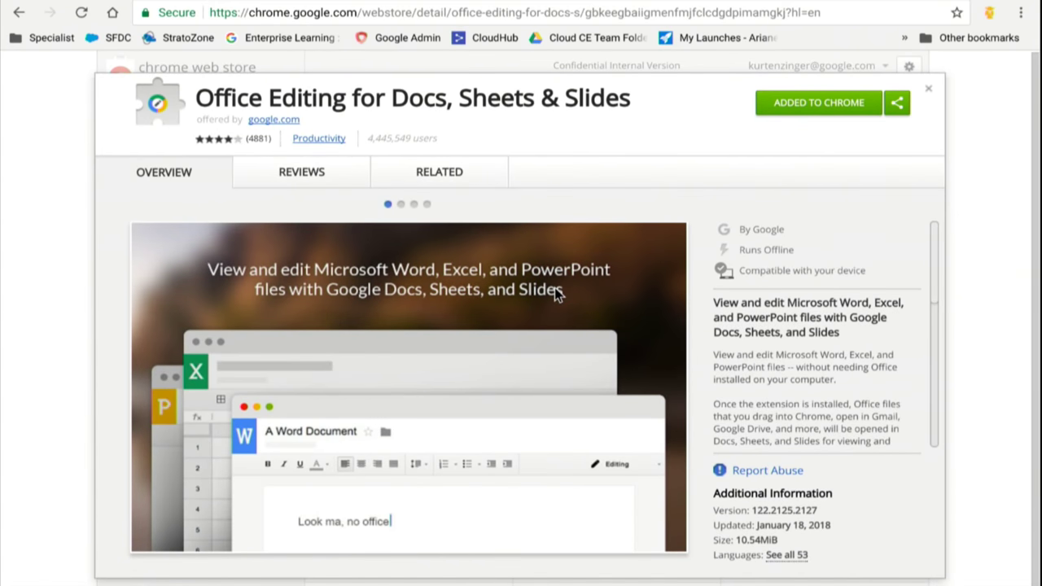
left_click(928, 89)
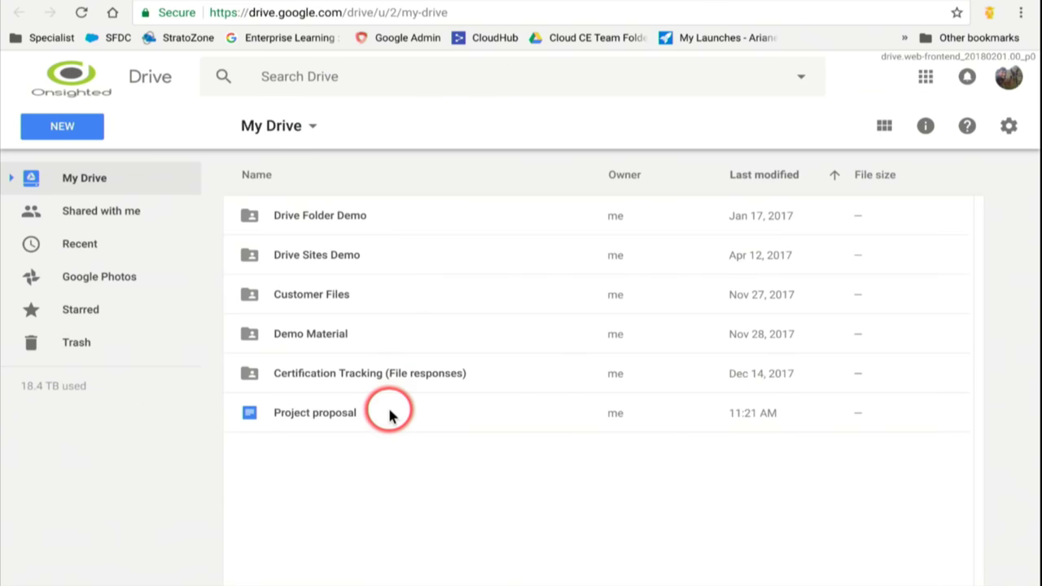
- Open the Microsoft Office Documents folder inside the Demo Material folder of My Drive
left_click(389, 413)
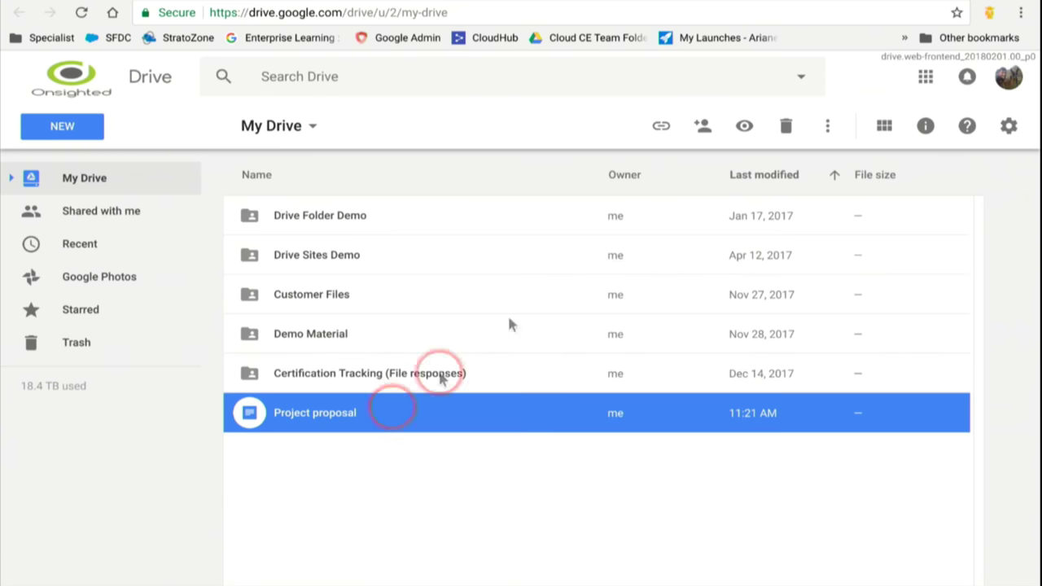
double_click(378, 255)
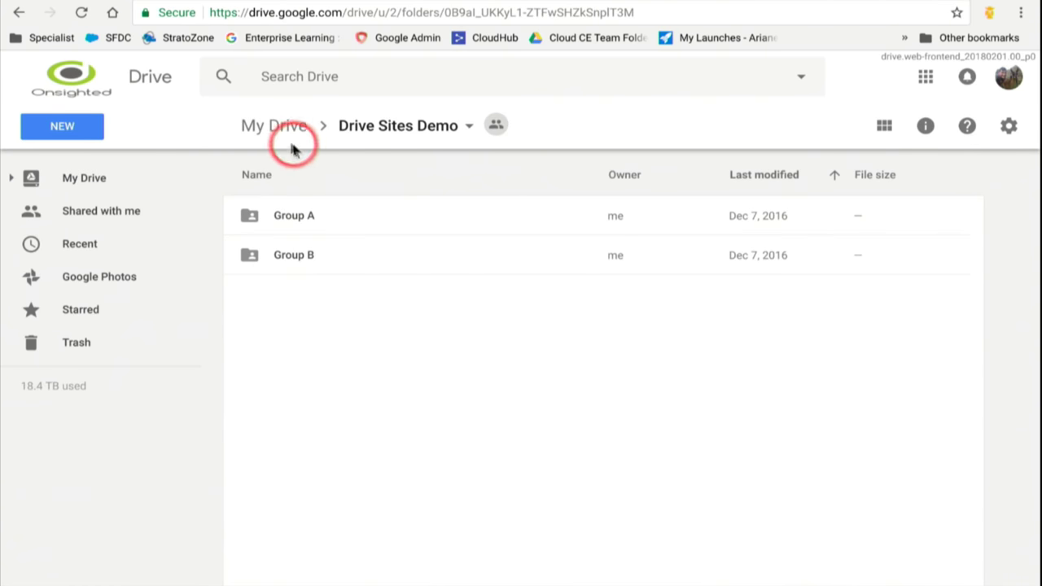
left_click(291, 145)
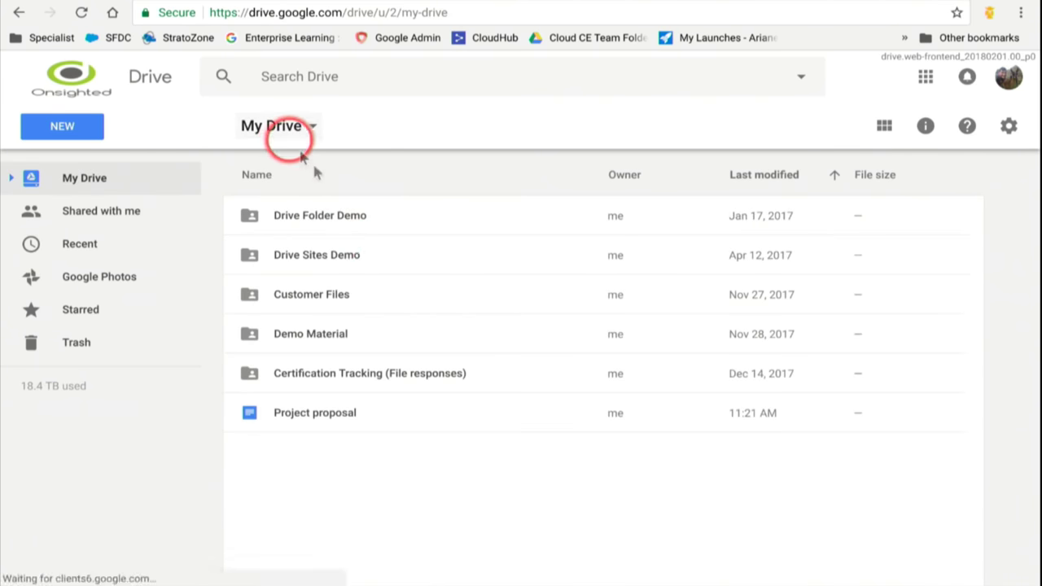
double_click(342, 334)
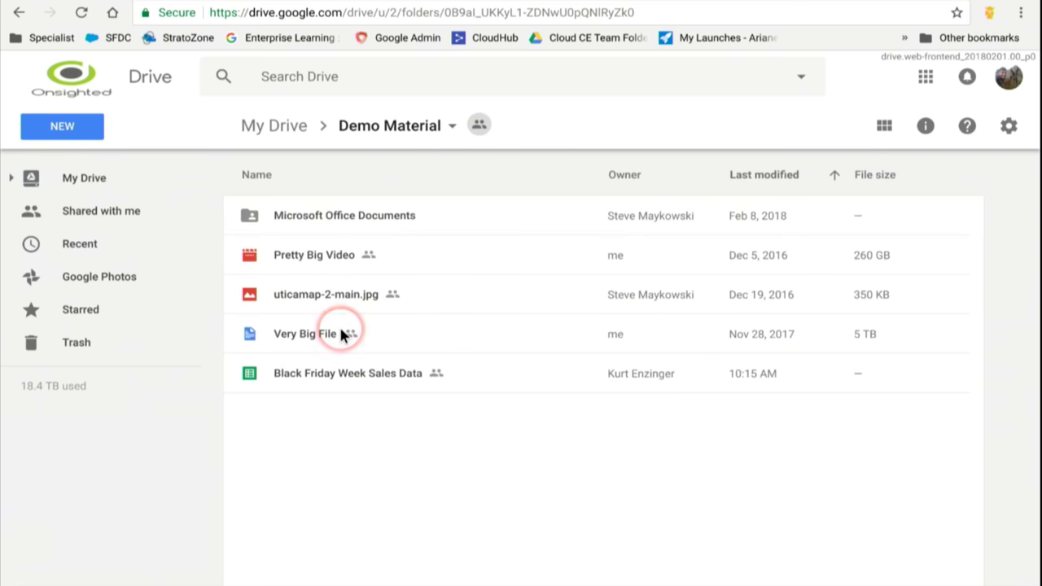
double_click(364, 216)
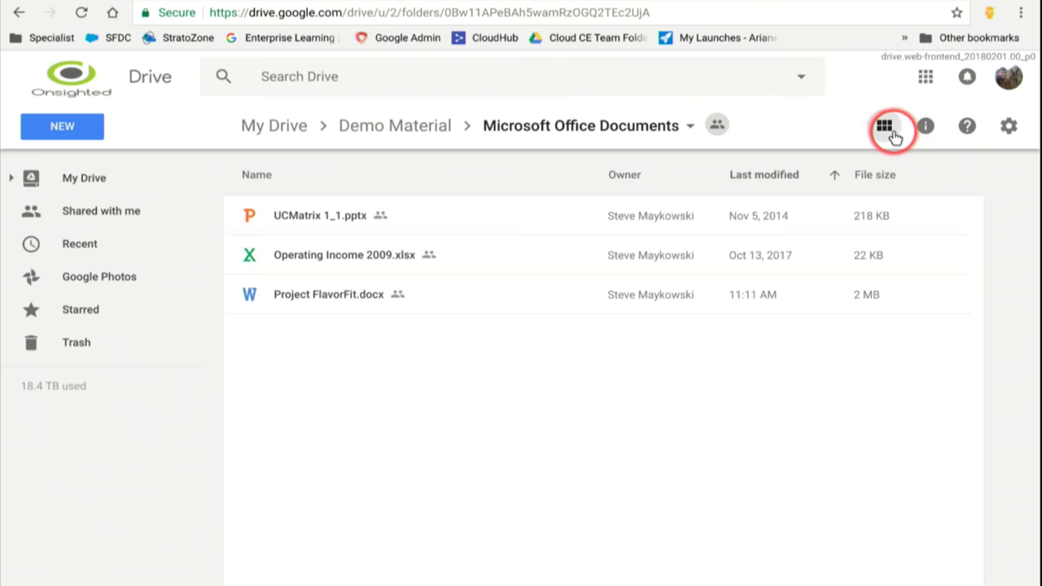
- Preview the folder's files as a grid, select Project FlavorFit.docx and return to the list view
left_click(884, 127)
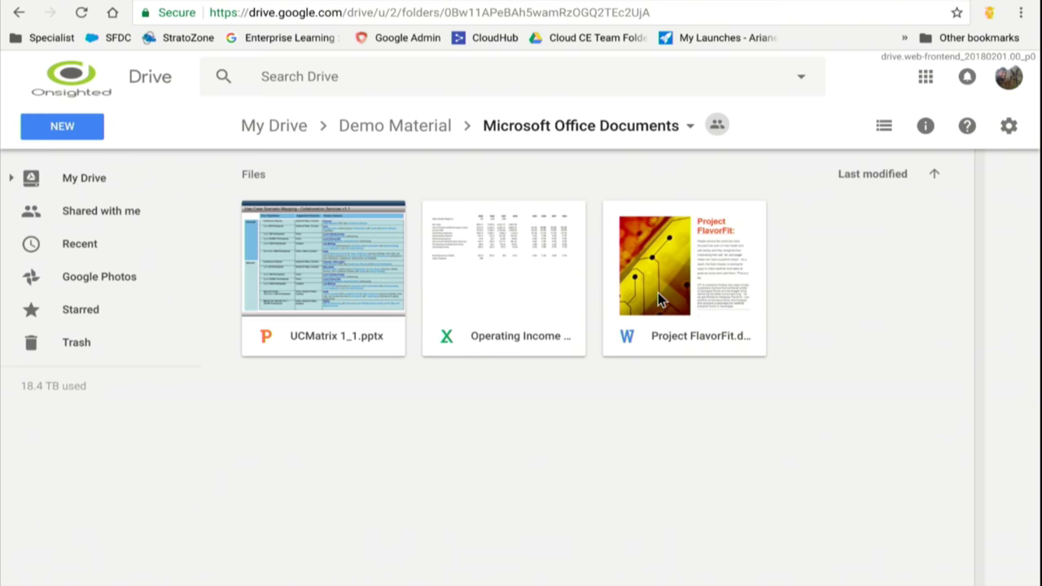
left_click(658, 292)
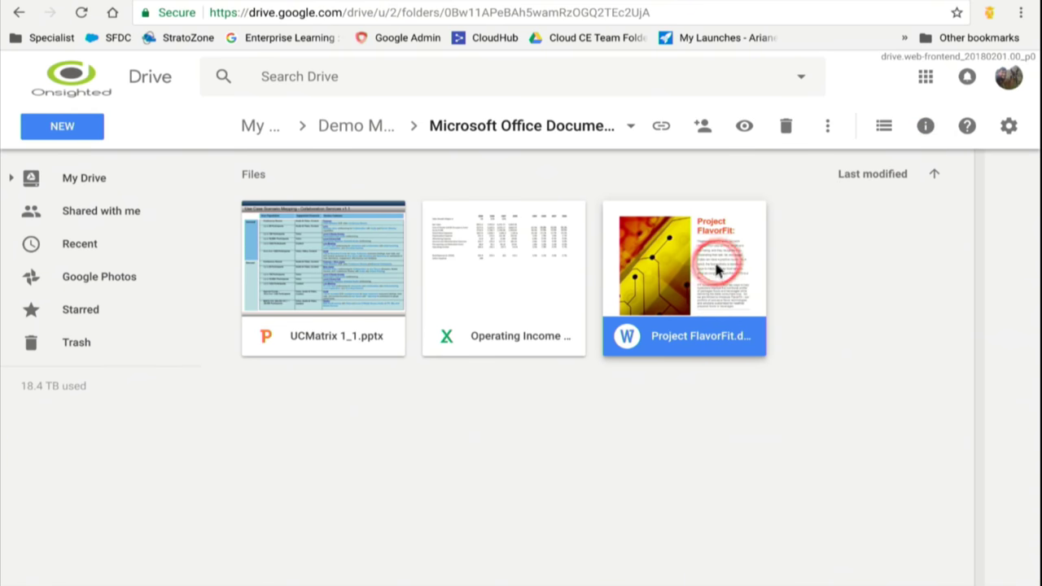
left_click(882, 128)
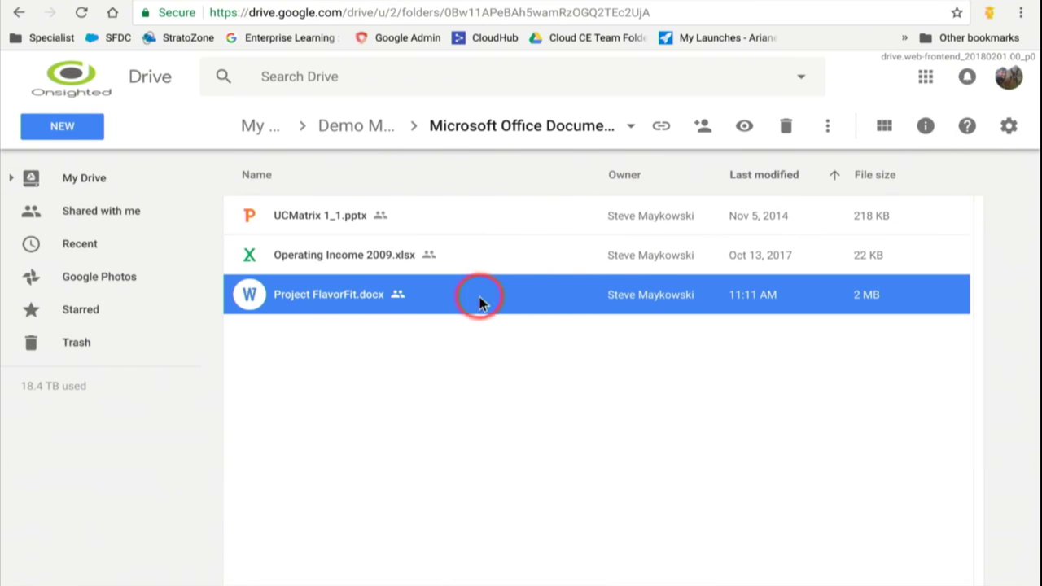
- Show the details of Project FlavorFit.docx and open the management of its versions
left_click(926, 126)
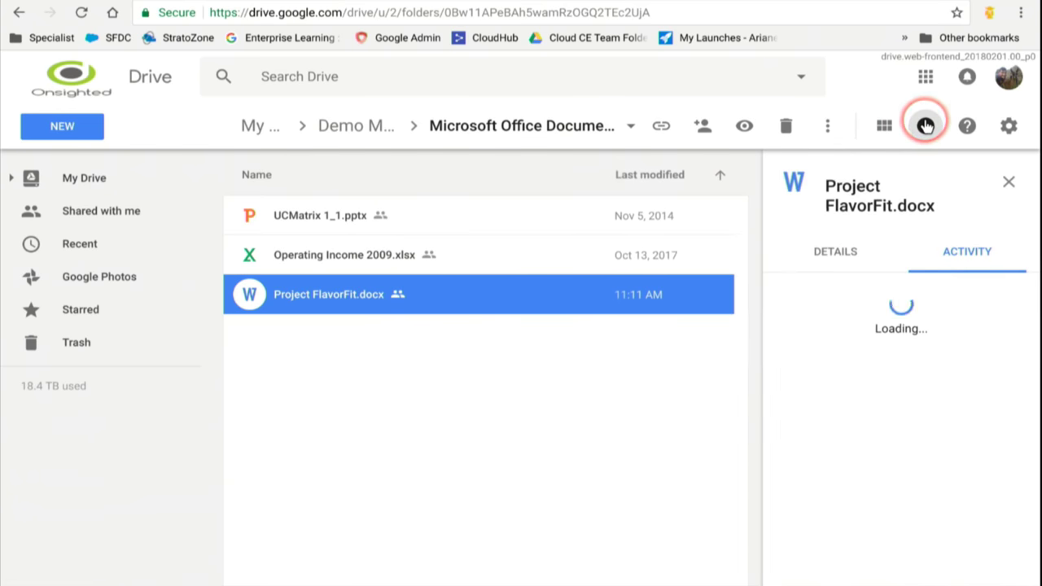
left_click(836, 251)
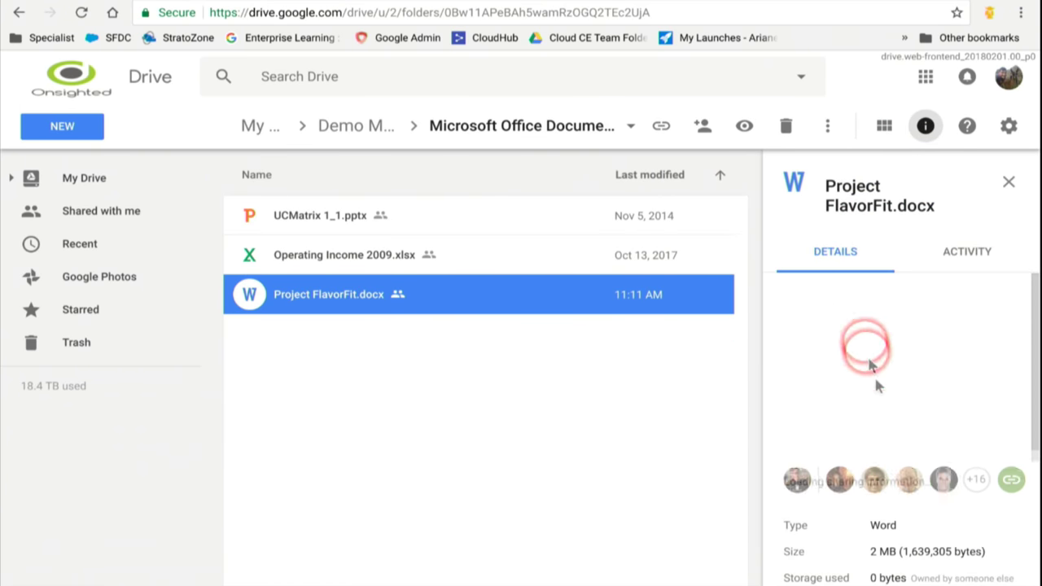
scroll(874, 378, "down", 3)
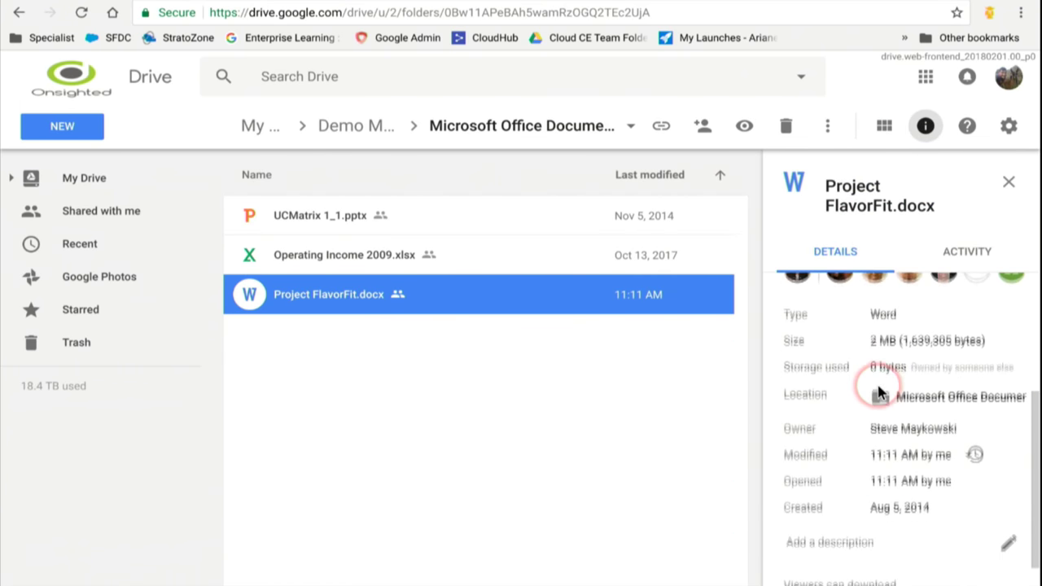
left_click(974, 443)
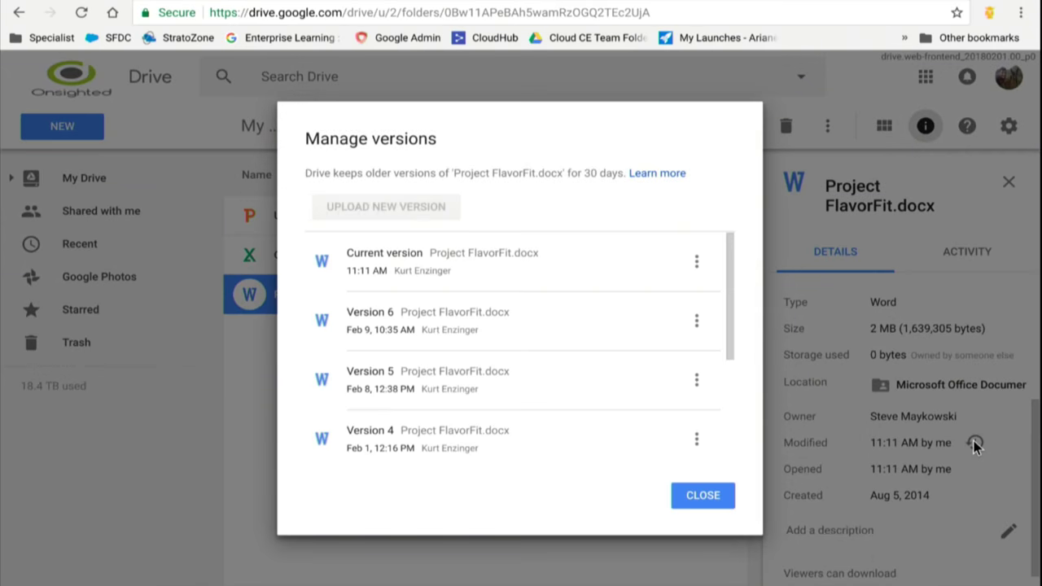
- Review the stored versions of Project FlavorFit.docx and the current version's options, and close the version list and file details
scroll(567, 326, "down", 1)
scroll(567, 325, "up", 1)
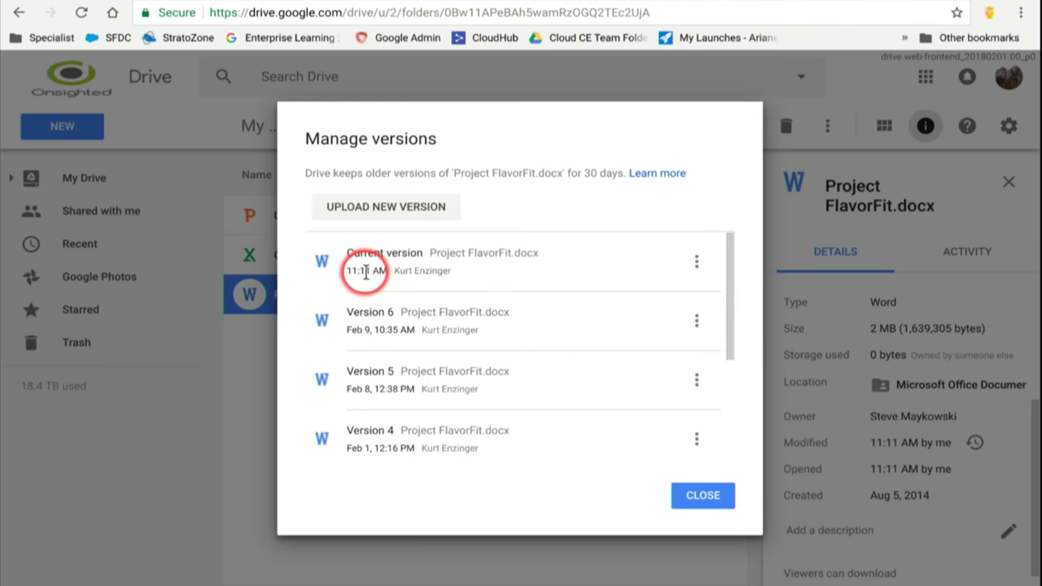
scroll(466, 291, "down", 1)
scroll(466, 290, "down", 2)
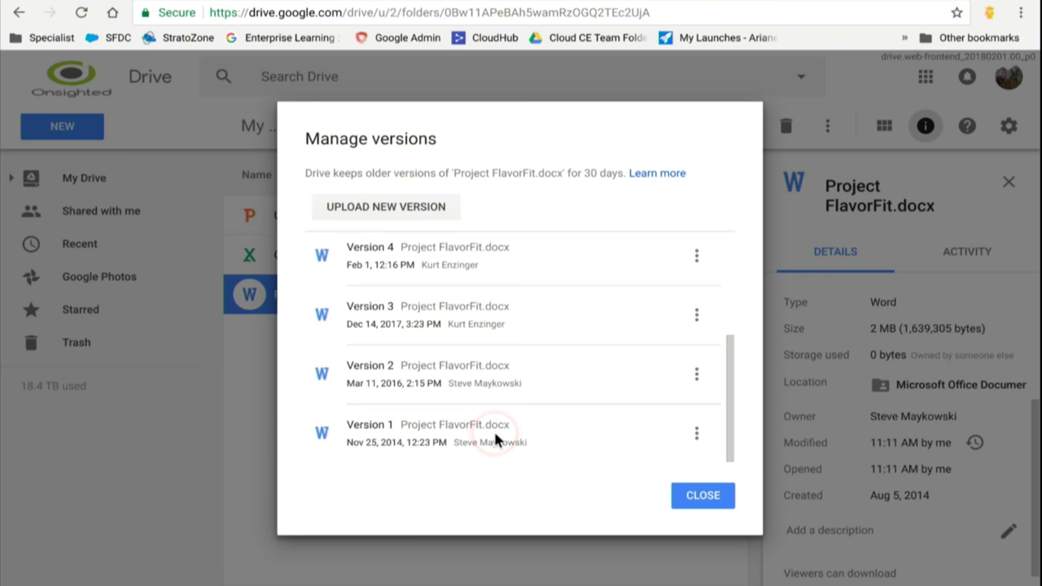
scroll(493, 429, "up", 3)
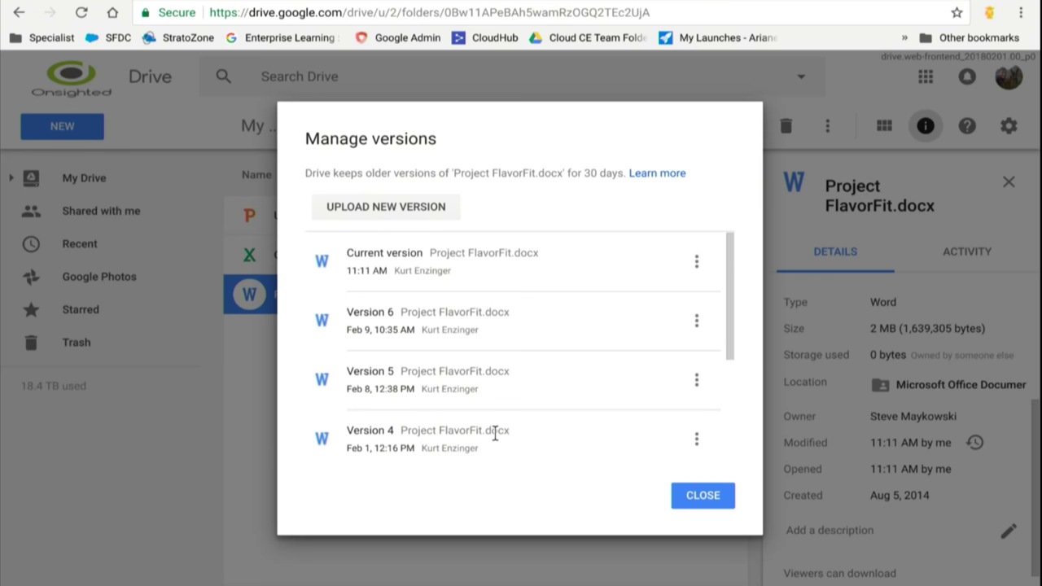
left_click(696, 260)
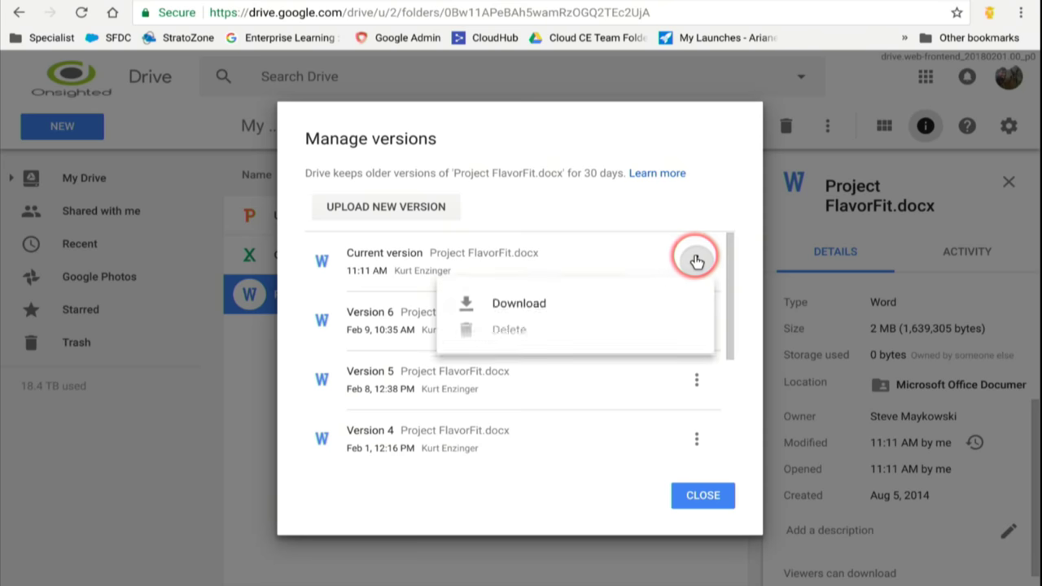
left_click(737, 203)
left_click(695, 495)
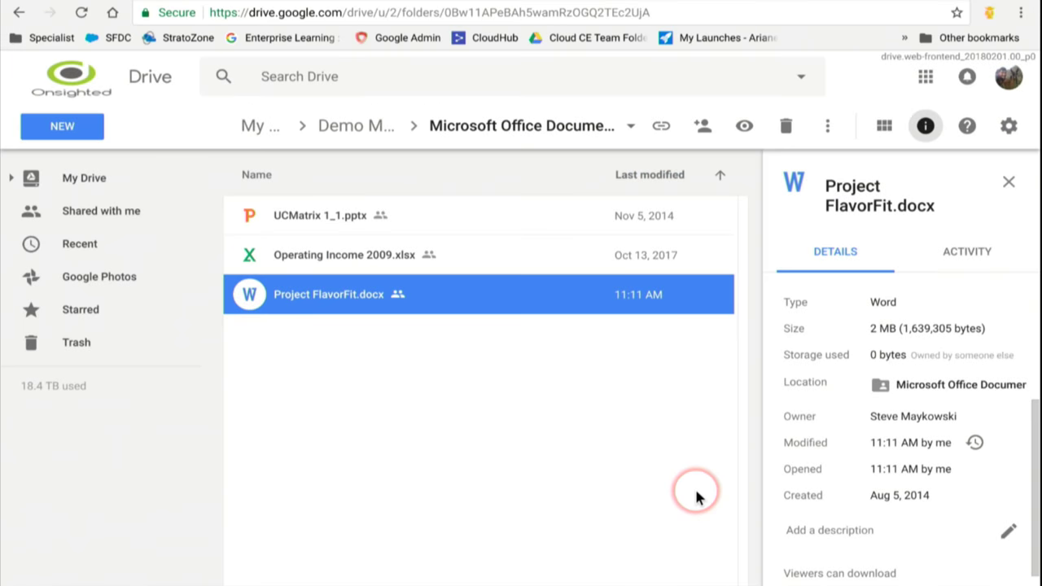
left_click(1009, 184)
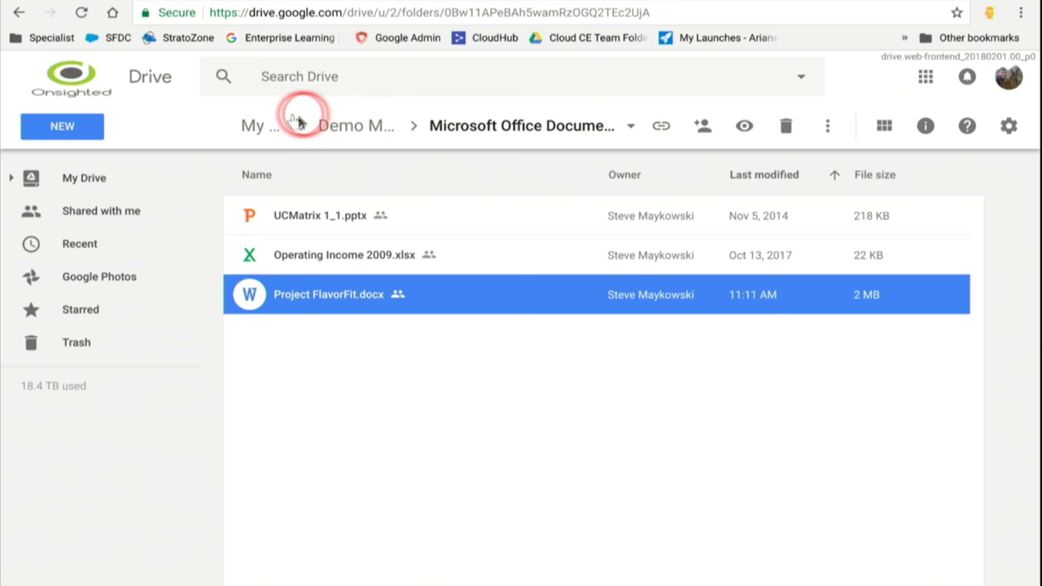
- Return to My Drive, enable Quick Access suggestions for relevant files in the settings and reload the page
left_click(261, 126)
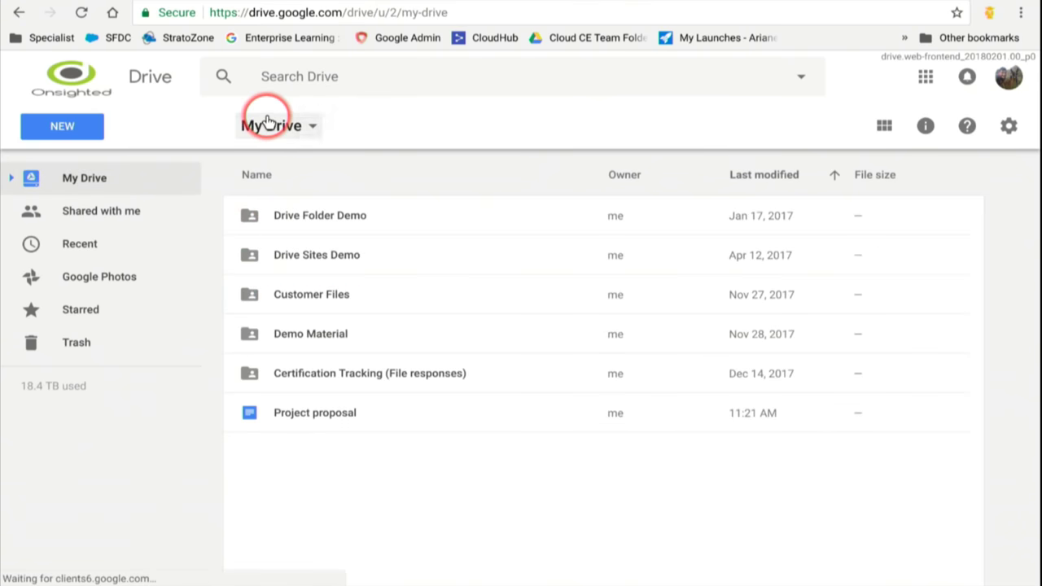
left_click(1007, 127)
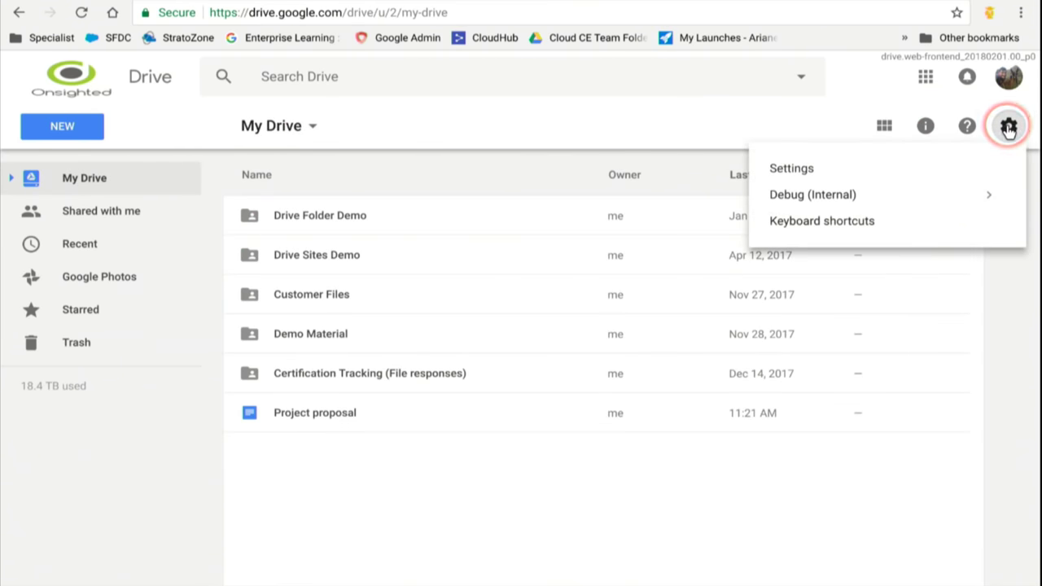
left_click(887, 168)
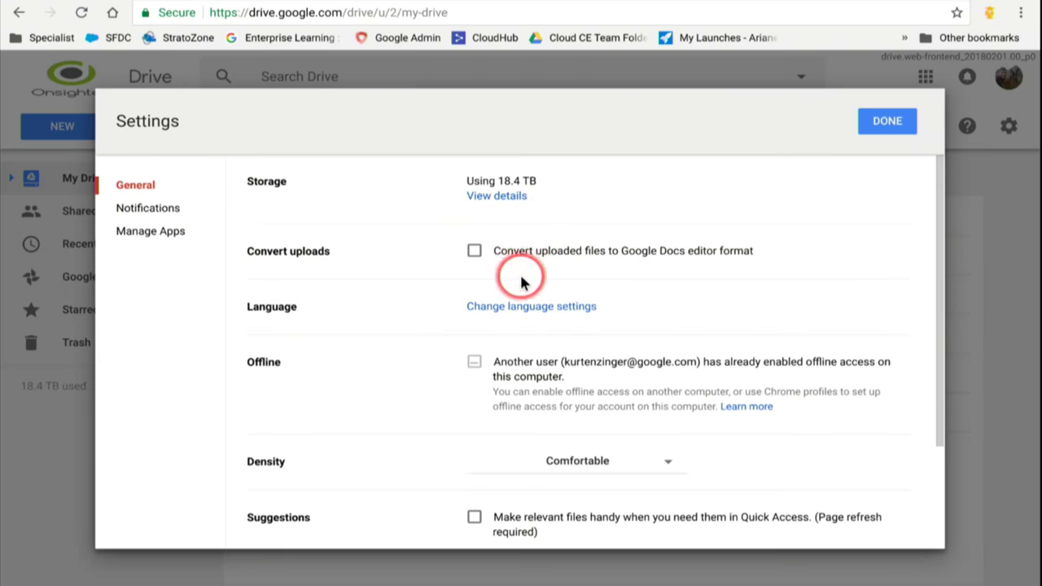
scroll(519, 276, "down", 3)
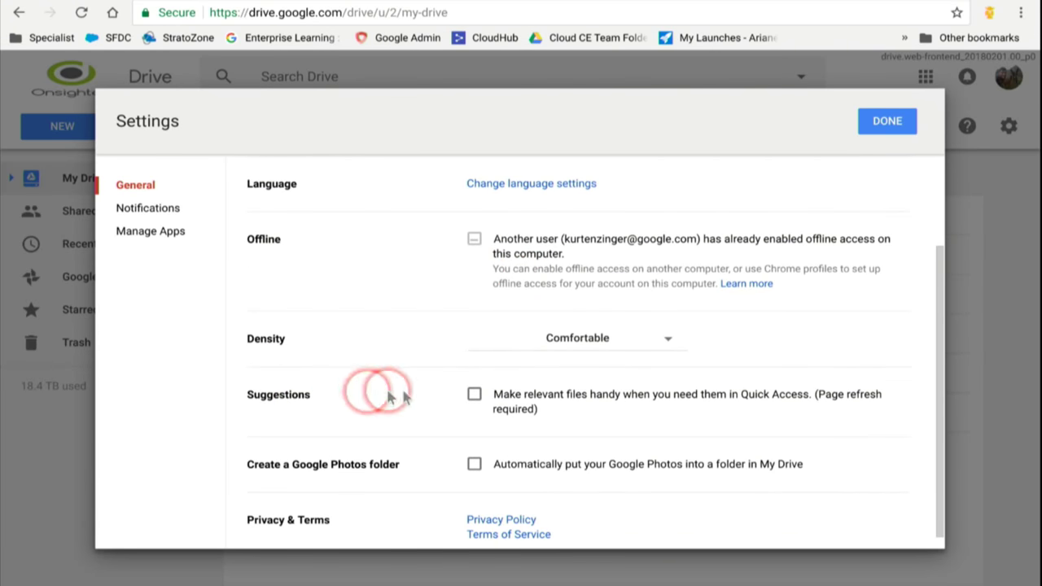
left_click(474, 394)
left_click(889, 124)
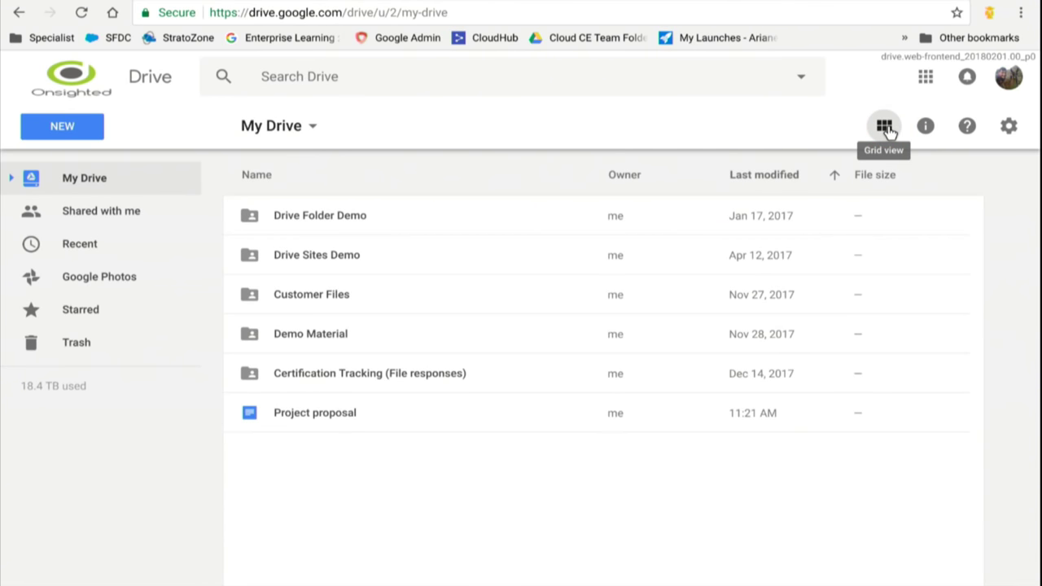
left_click(82, 13)
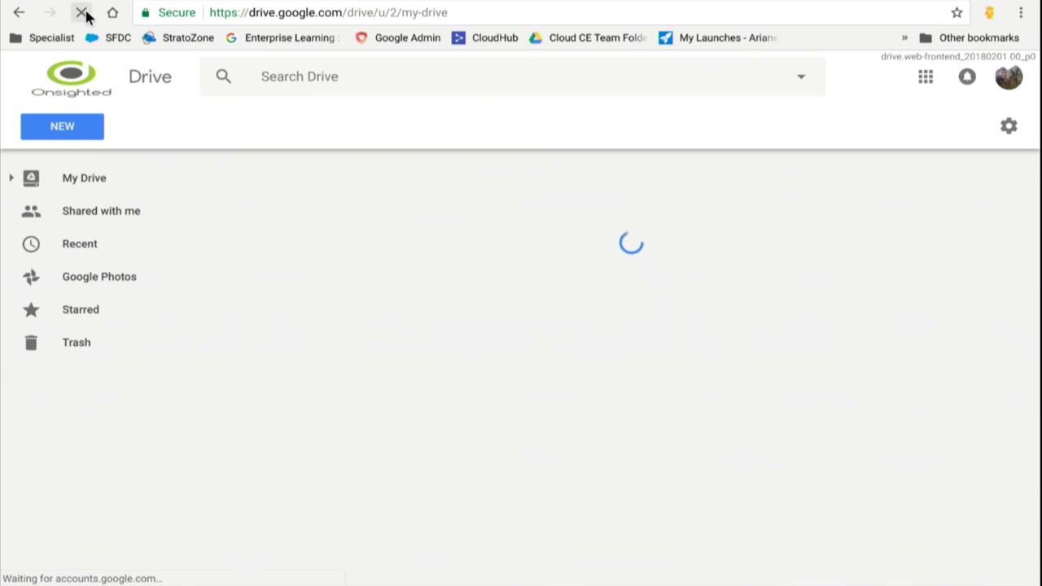
- Display My Drive as a grid, look into the Drive Sites Demo folder and return to My Drive
left_click(317, 227)
left_click(881, 126)
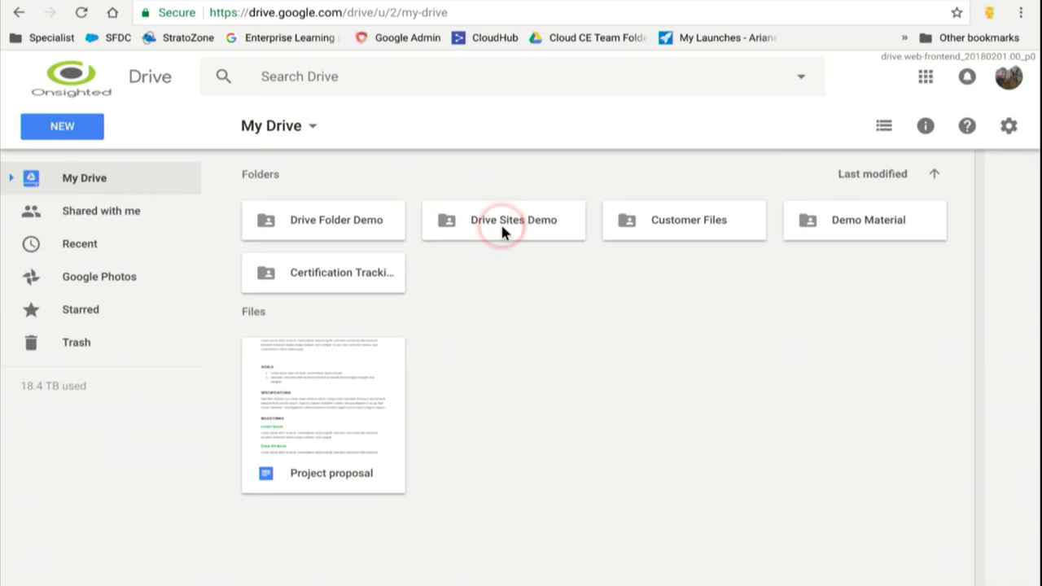
double_click(500, 222)
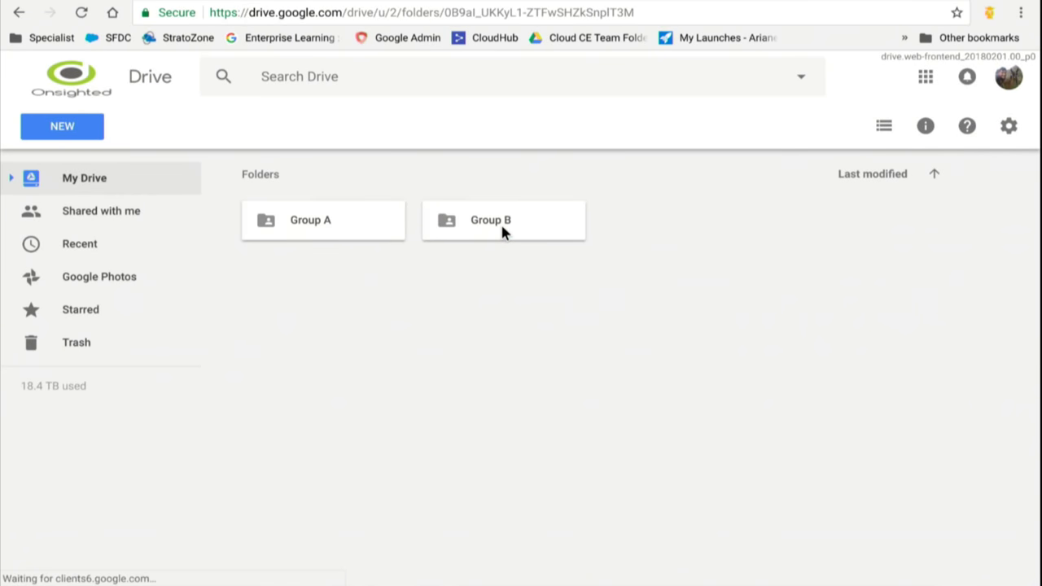
left_click(289, 131)
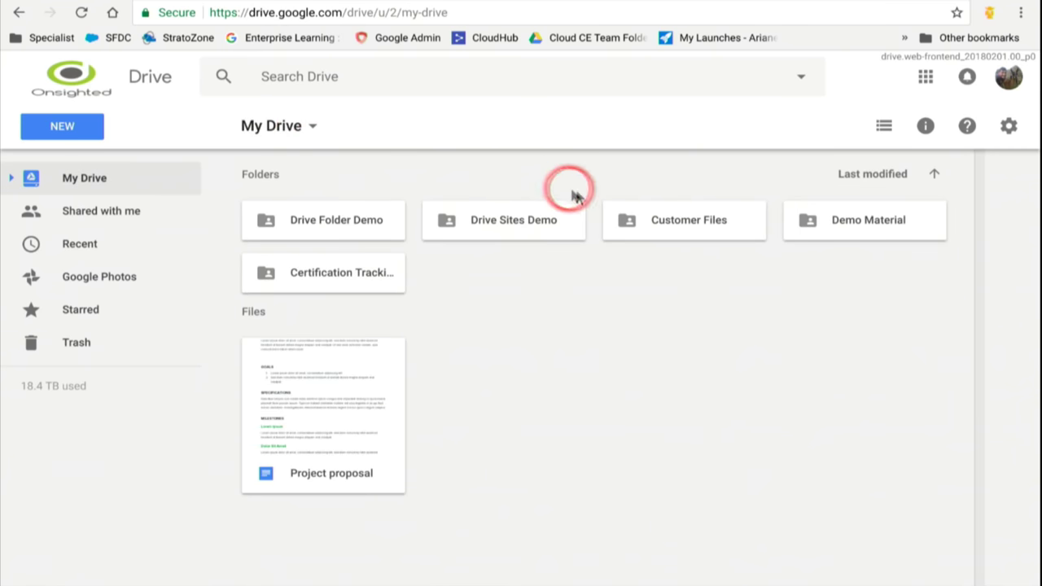
- Open the Black Friday Week Sales Data spreadsheet from the Demo Material folder and look through its rows and columns
double_click(861, 221)
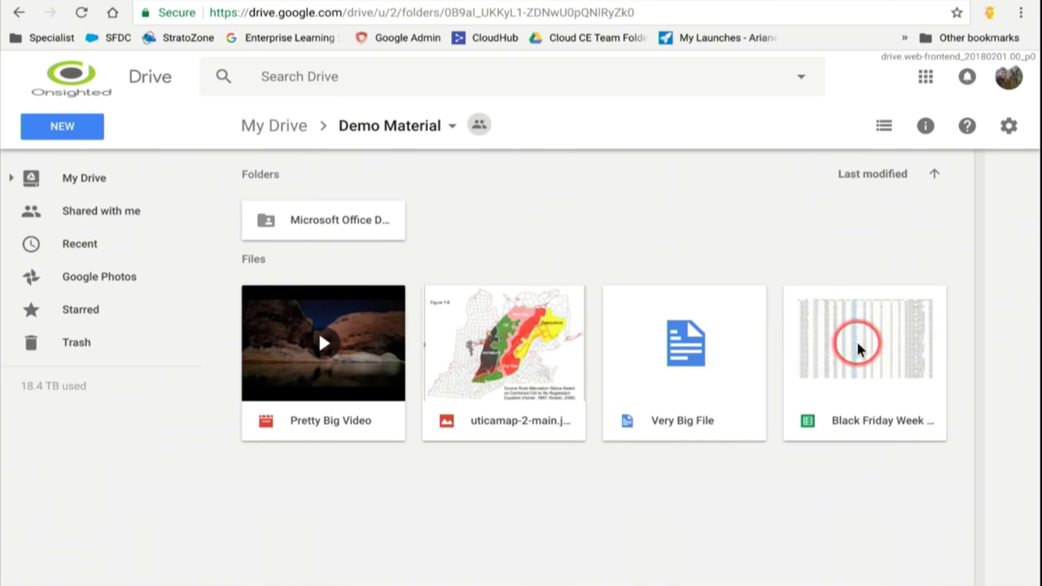
double_click(855, 350)
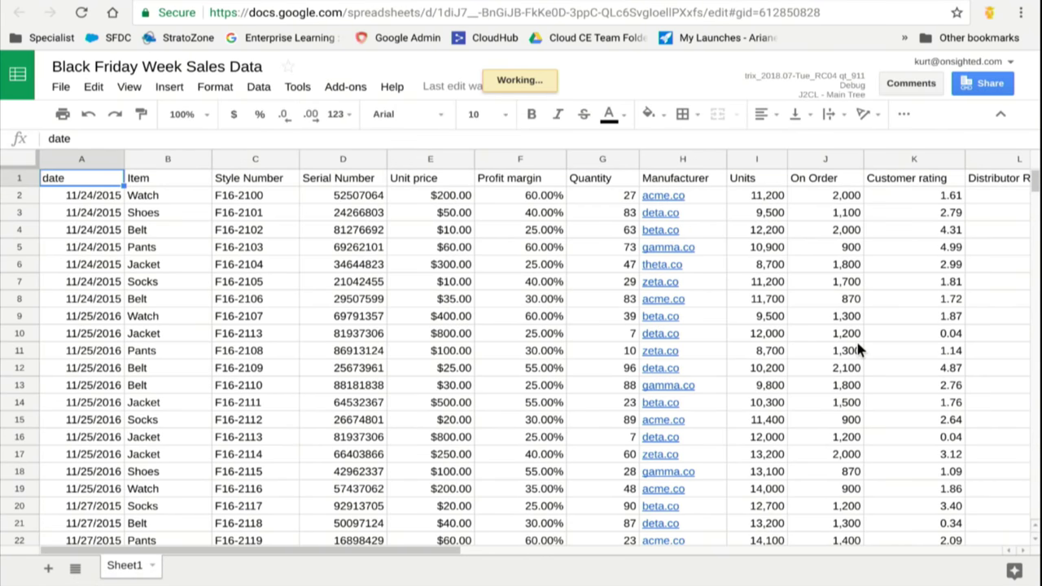
scroll(859, 348, "down", 5)
scroll(858, 348, "up", 5)
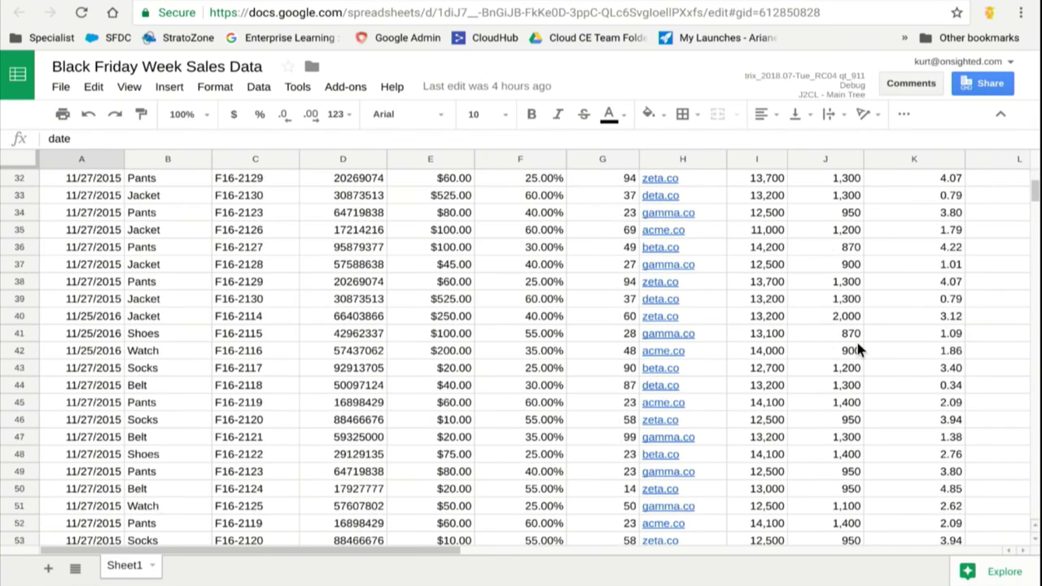
scroll(859, 349, "right", 5)
scroll(858, 349, "left", 5)
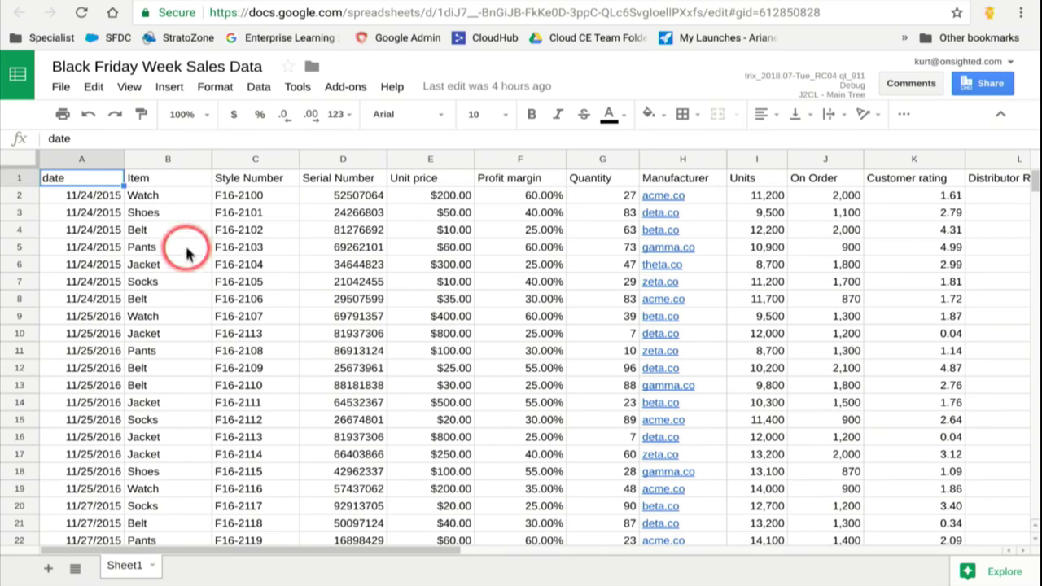
- Apply alternating colors in the blue formatting style with a header to the whole sheet
left_click(23, 159)
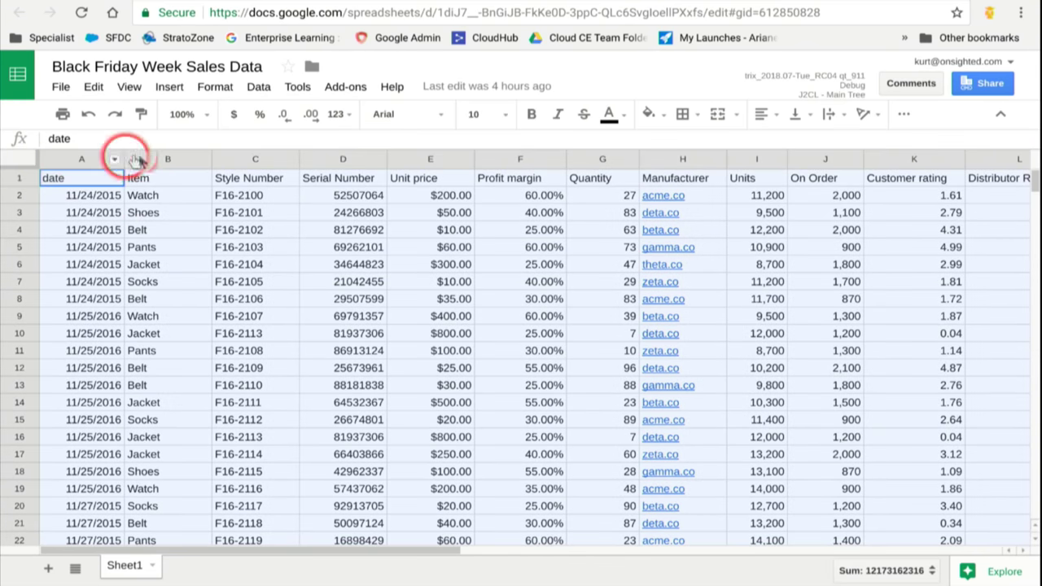
left_click(216, 90)
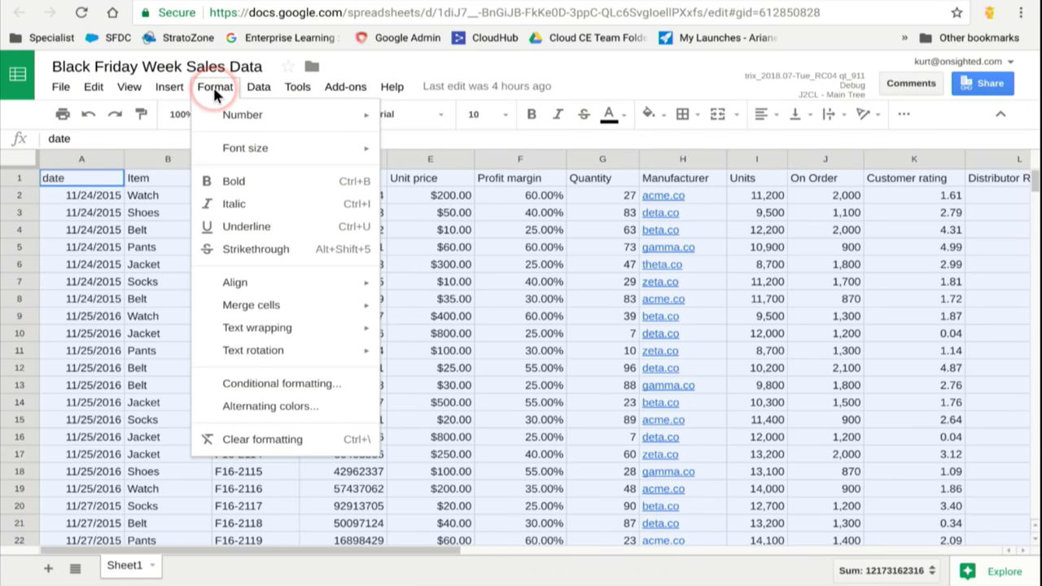
left_click(271, 405)
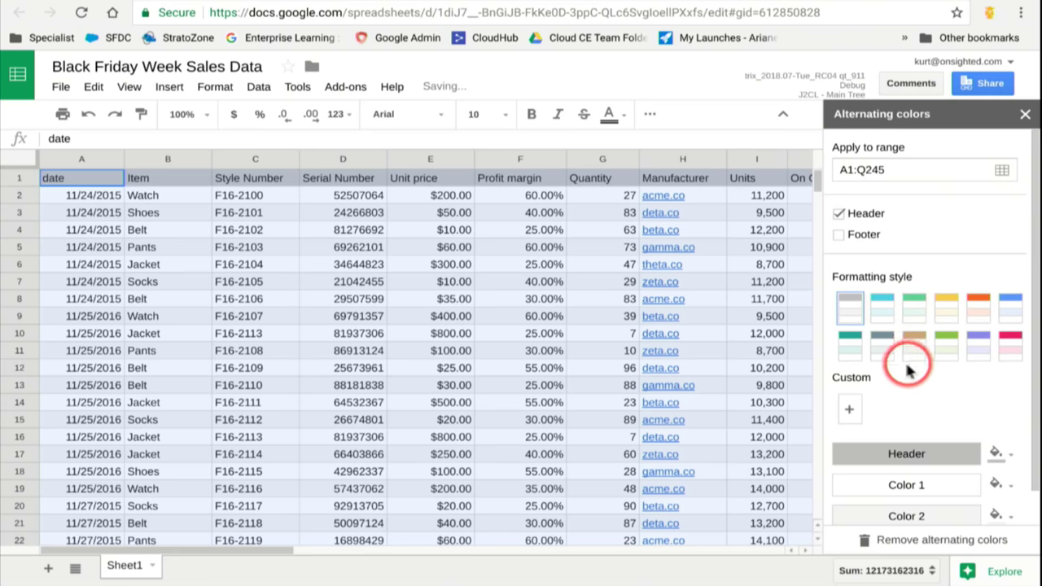
left_click(1009, 309)
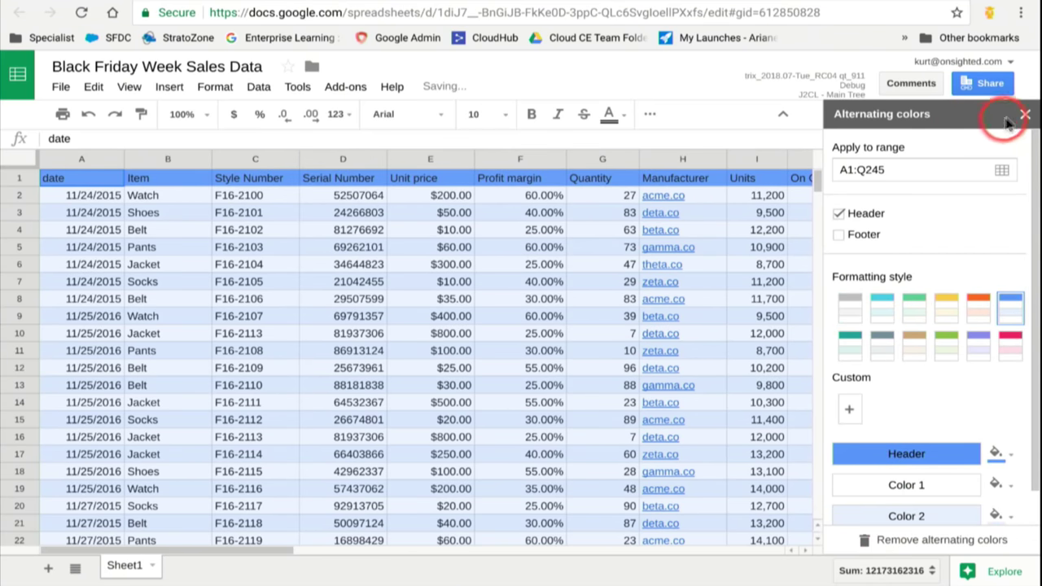
left_click(1022, 115)
left_click(467, 307)
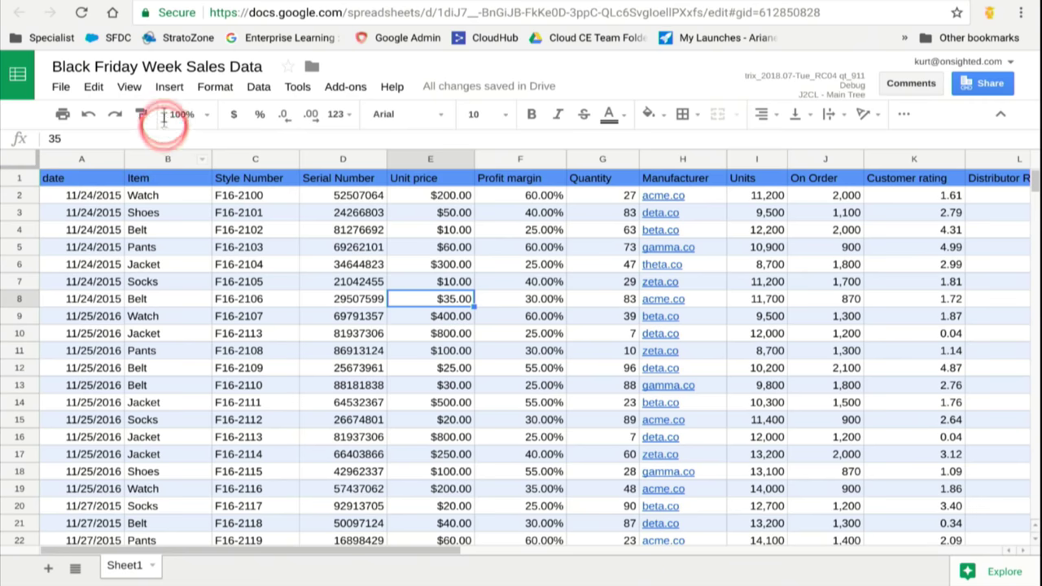
- Freeze the first row of the sheet and check the header against the data further down
left_click(131, 86)
mouse_move(150, 114)
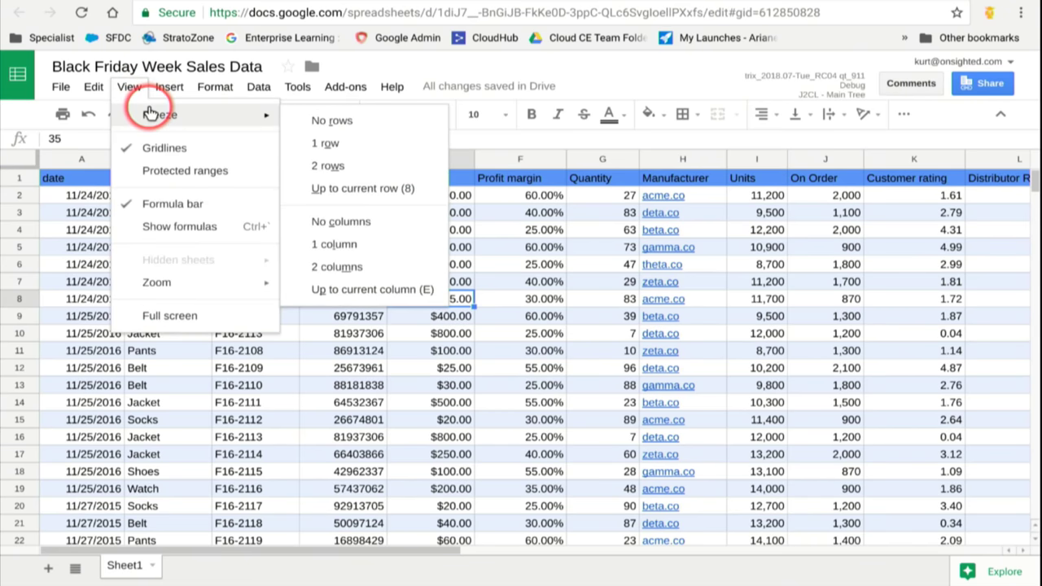
left_click(340, 144)
scroll(316, 290, "down", 10)
scroll(318, 294, "down", 2)
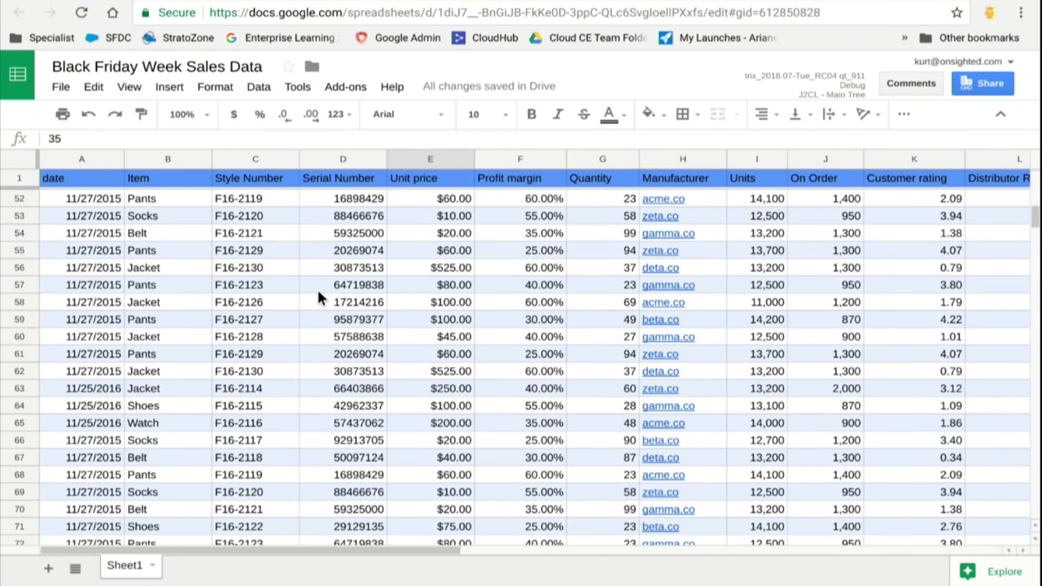
scroll(318, 297, "down", 3)
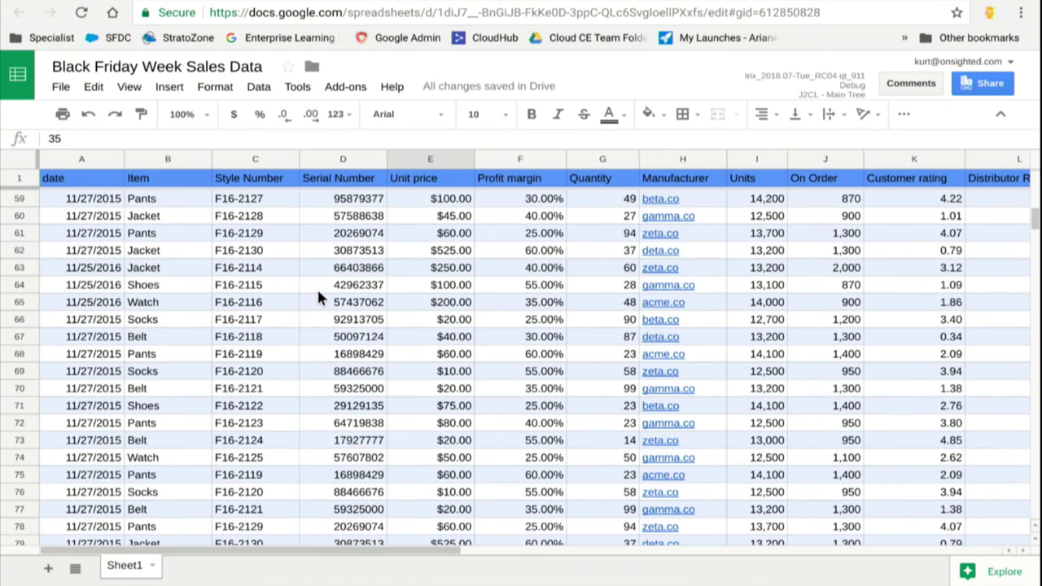
scroll(318, 293, "up", 20)
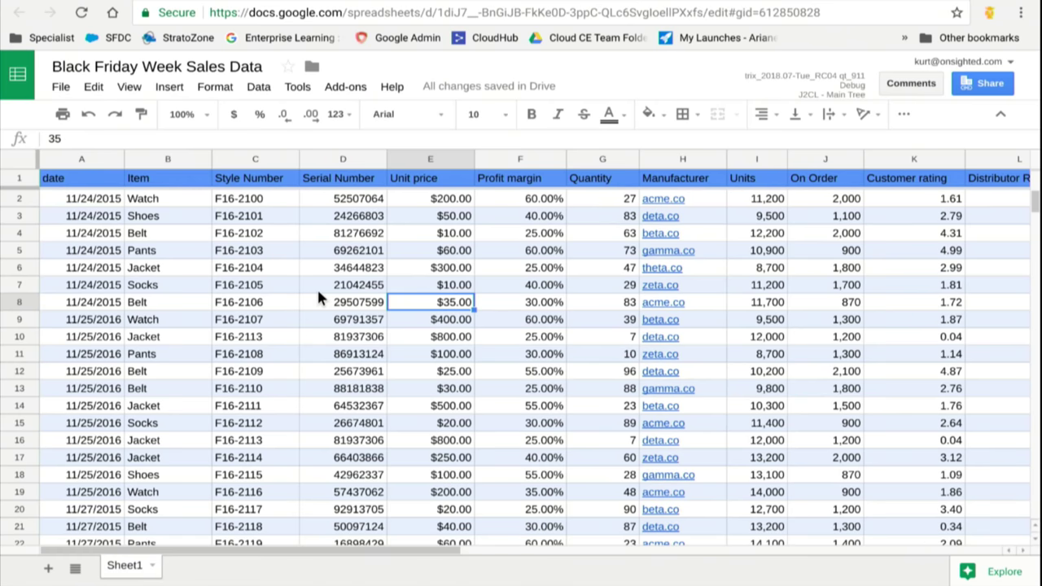
- Review the Explore suggestions for the sales data and insert the Count of Item bar chart into the sheet
left_click(983, 573)
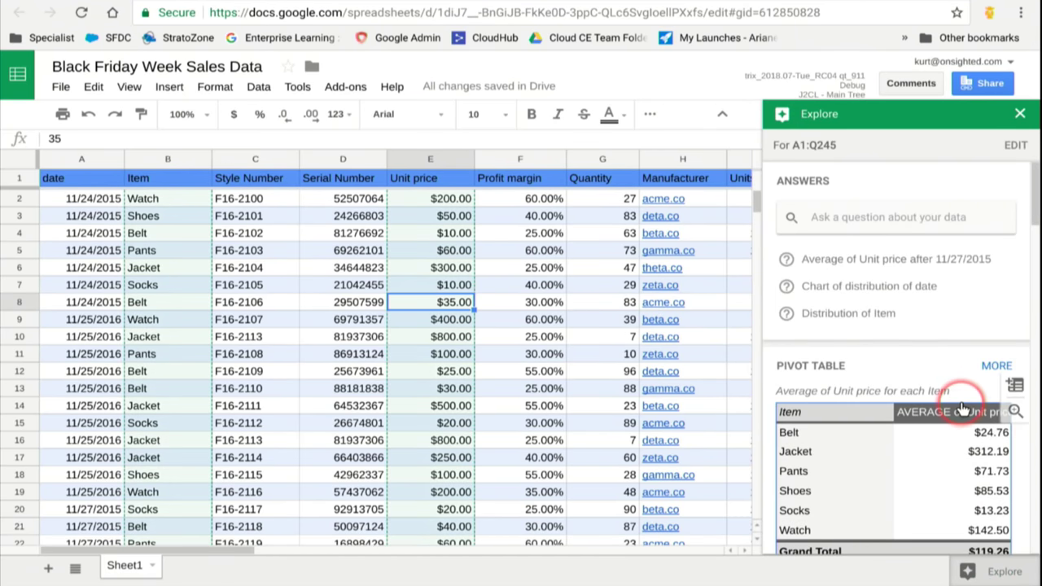
scroll(960, 402, "down", 3)
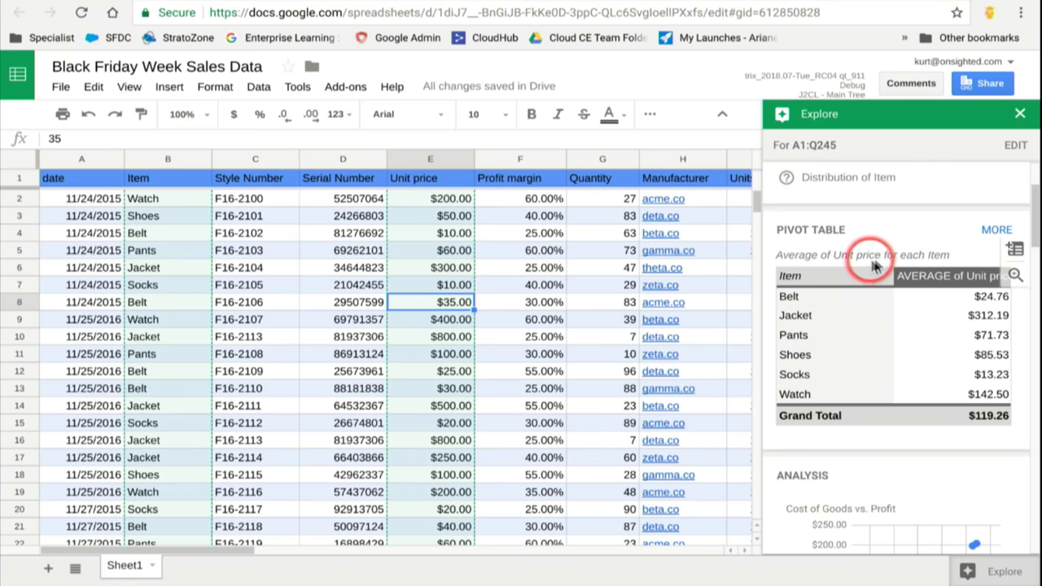
scroll(910, 265, "down", 1)
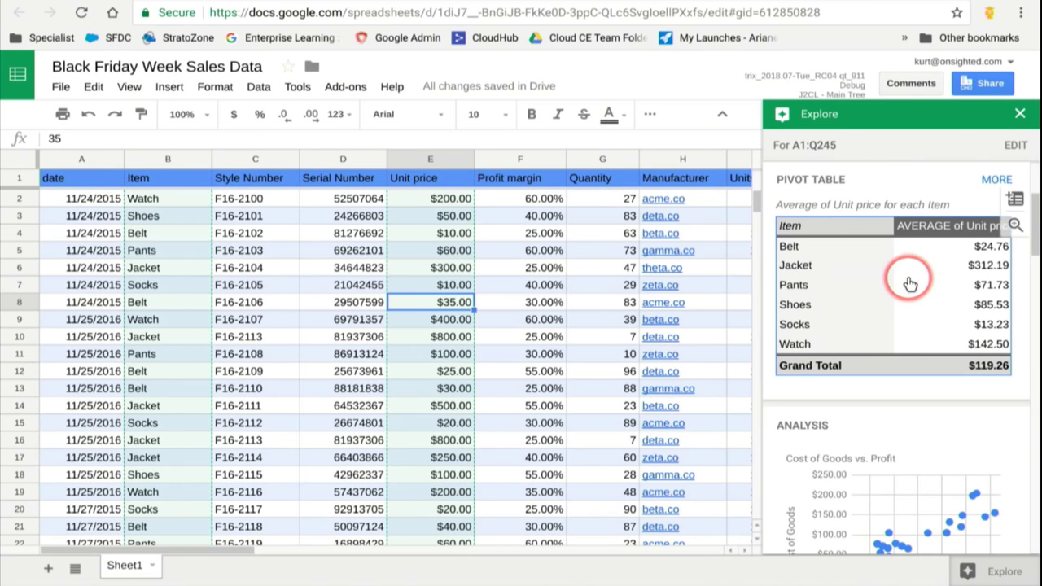
scroll(910, 283, "down", 3)
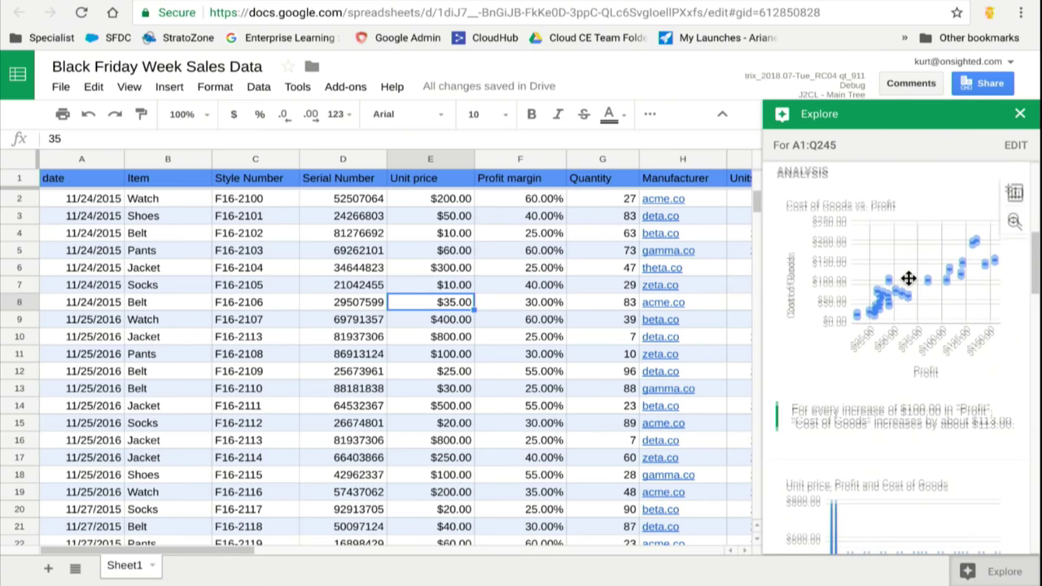
scroll(909, 279, "up", 1)
left_click(806, 238)
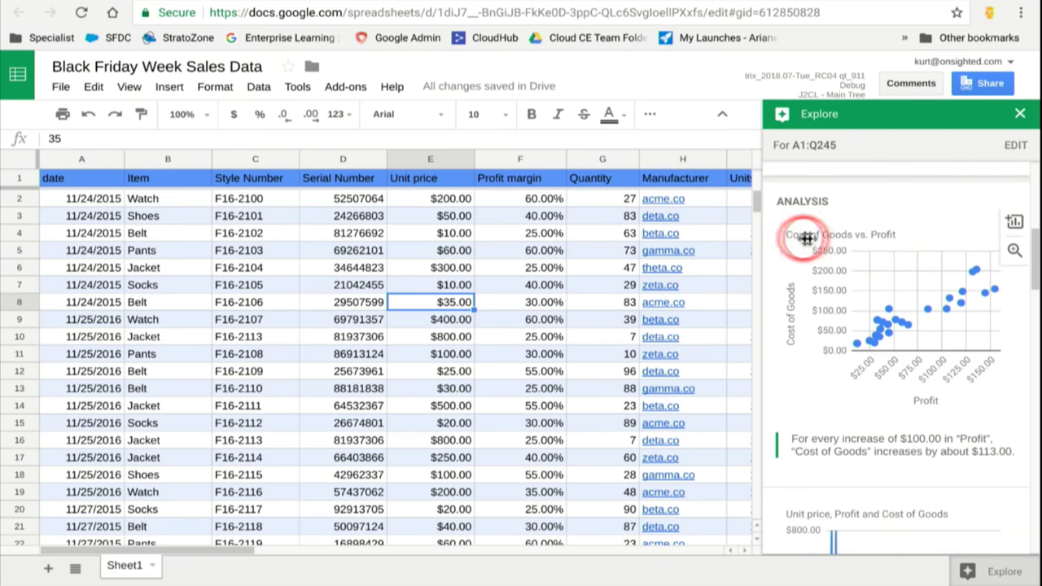
scroll(867, 244, "down", 4)
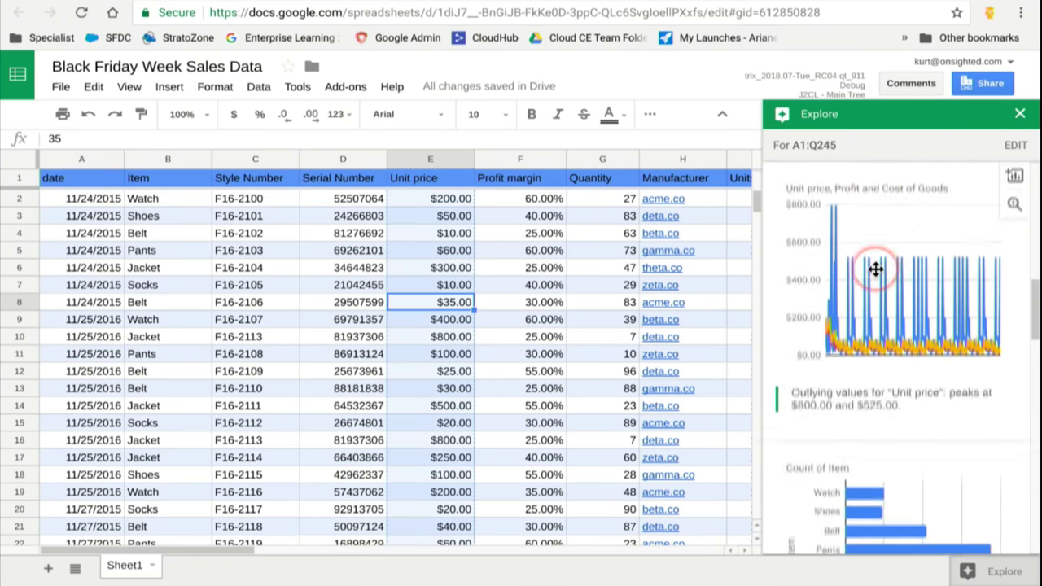
scroll(875, 269, "down", 6)
scroll(875, 268, "up", 4)
left_click(1011, 246)
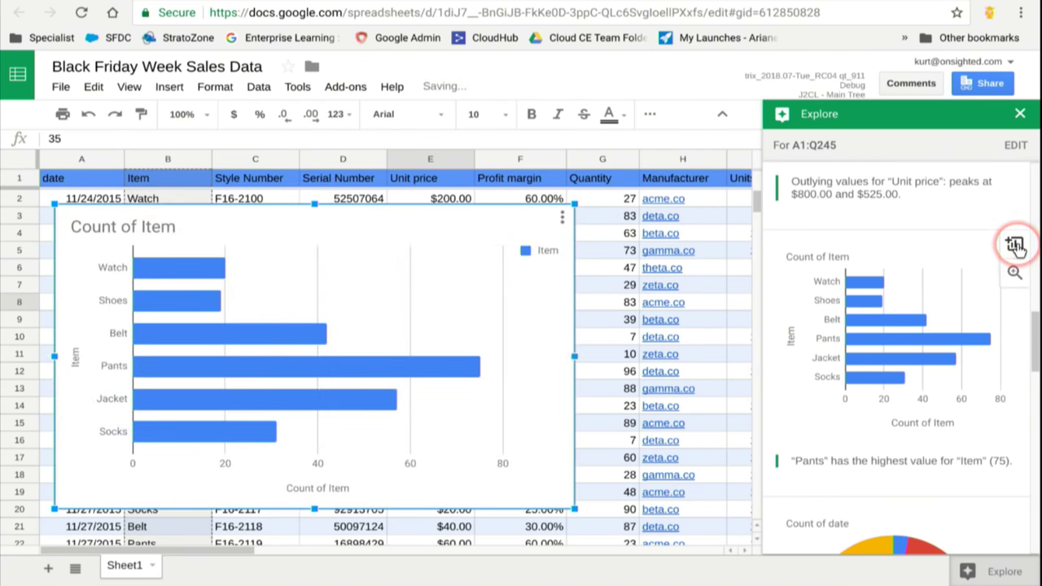
- Open the Count of Item chart for editing, view its customization and data settings, and close the editor
left_click(390, 222)
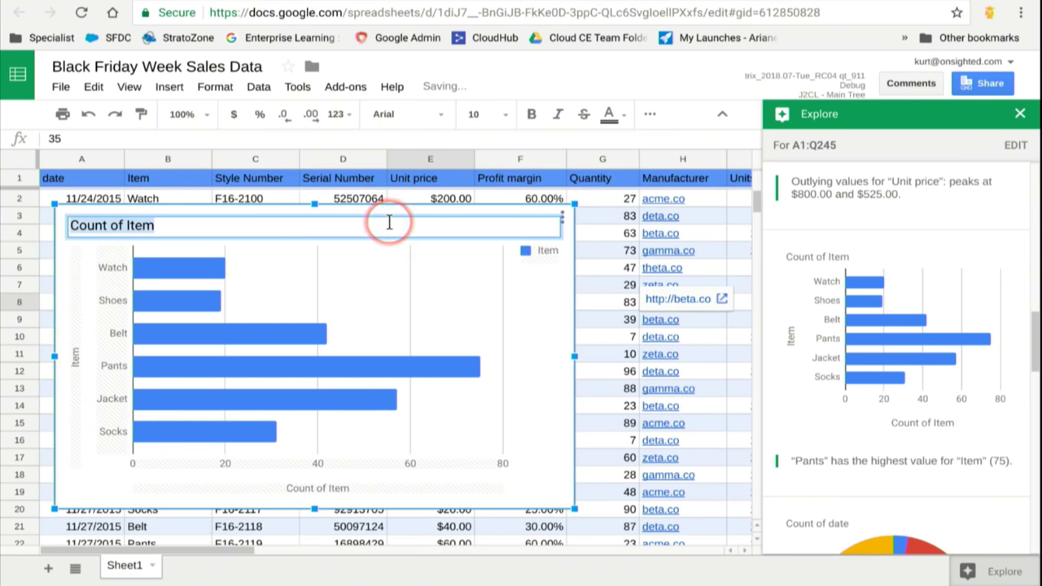
double_click(390, 249)
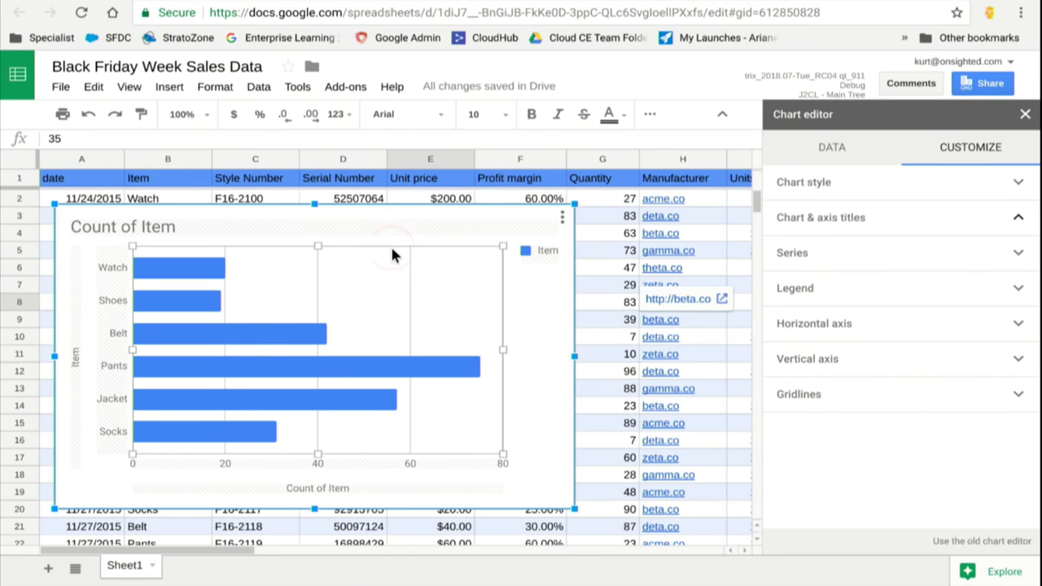
left_click(547, 415)
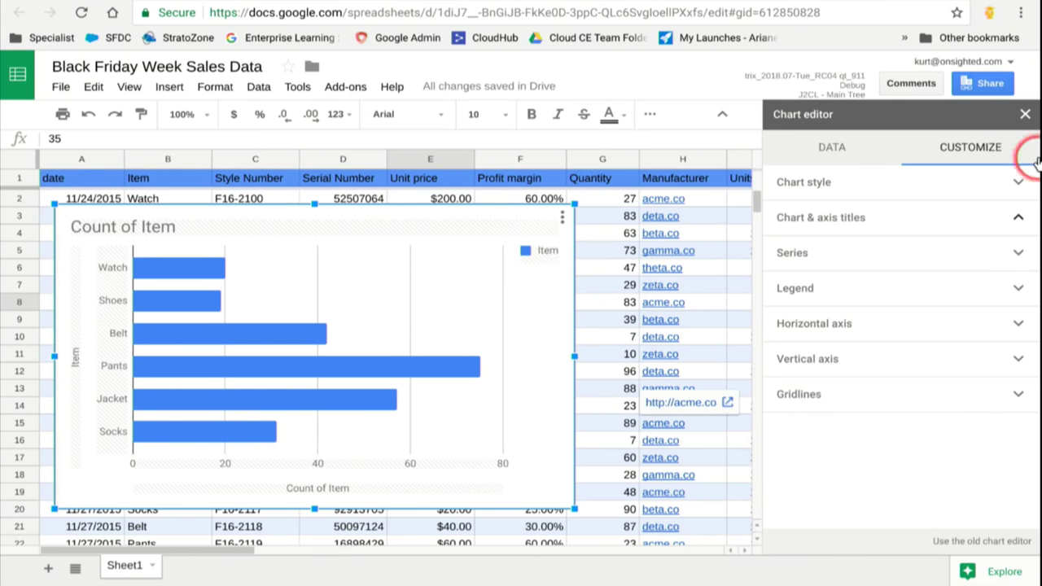
left_click(880, 149)
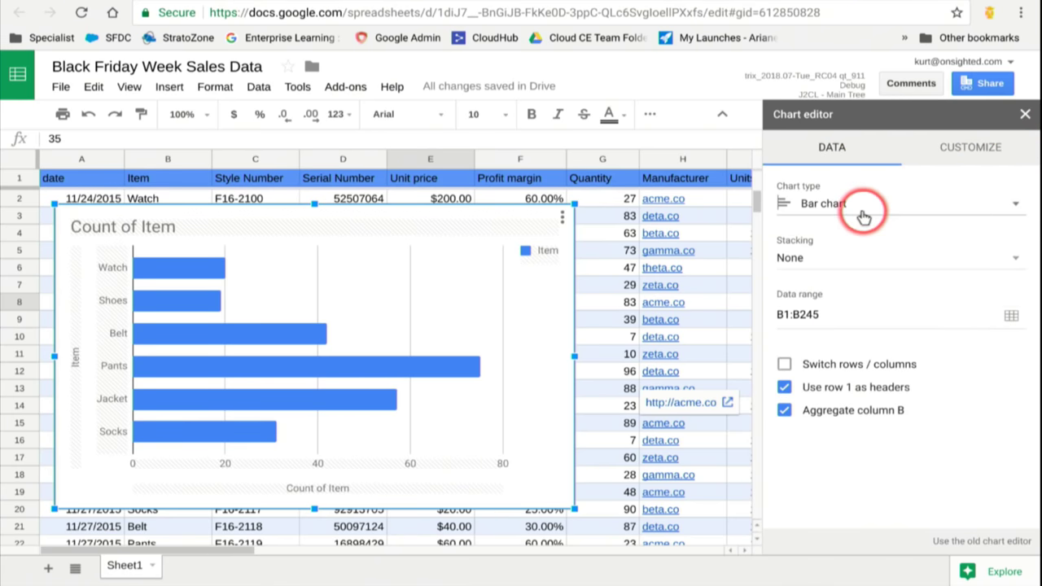
left_click(1023, 115)
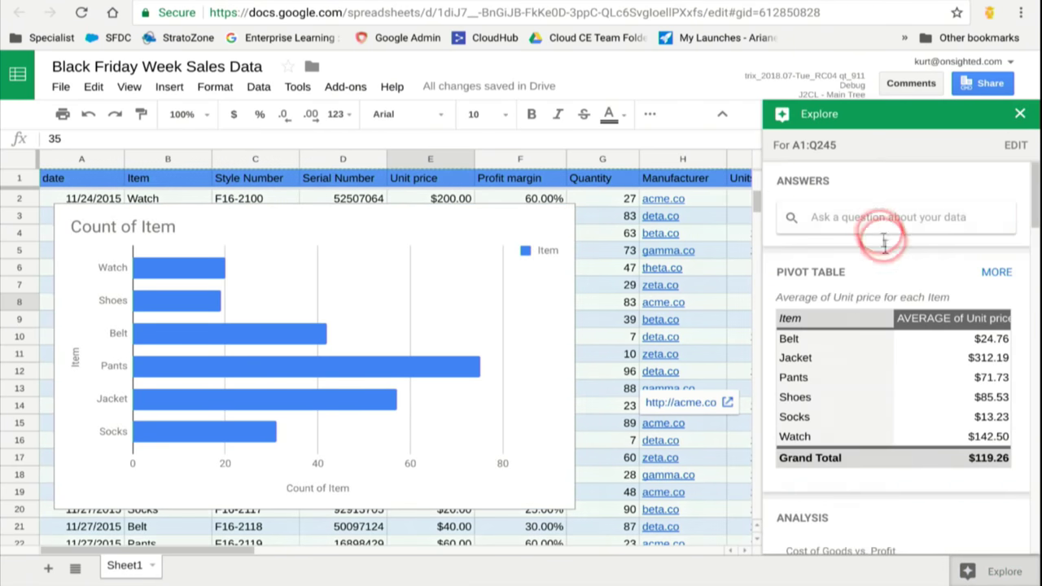
- Ask Explore the question "What item has the highest profit margin?" about the sales data
left_click(872, 218)
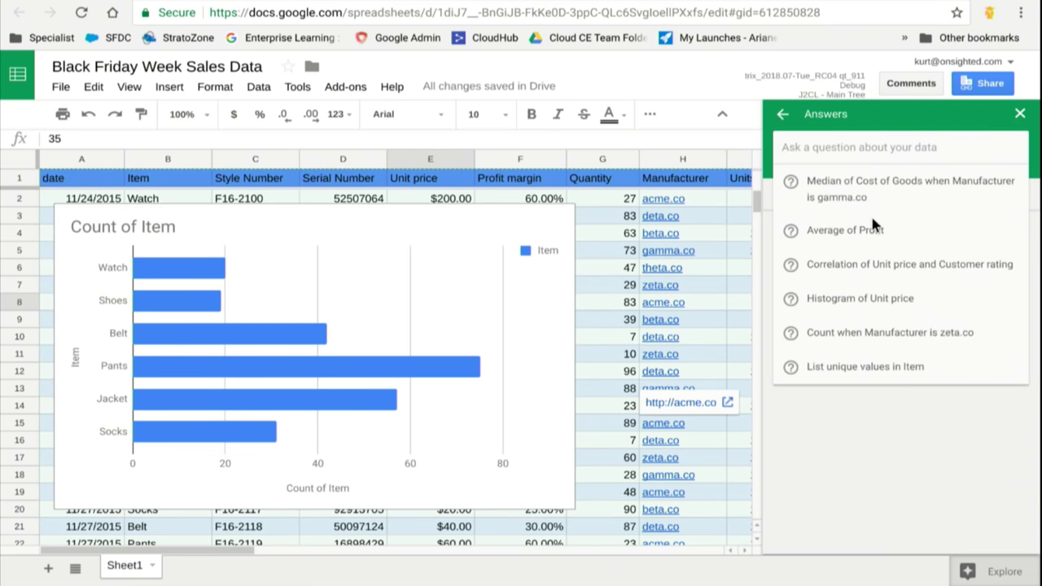
type("What it")
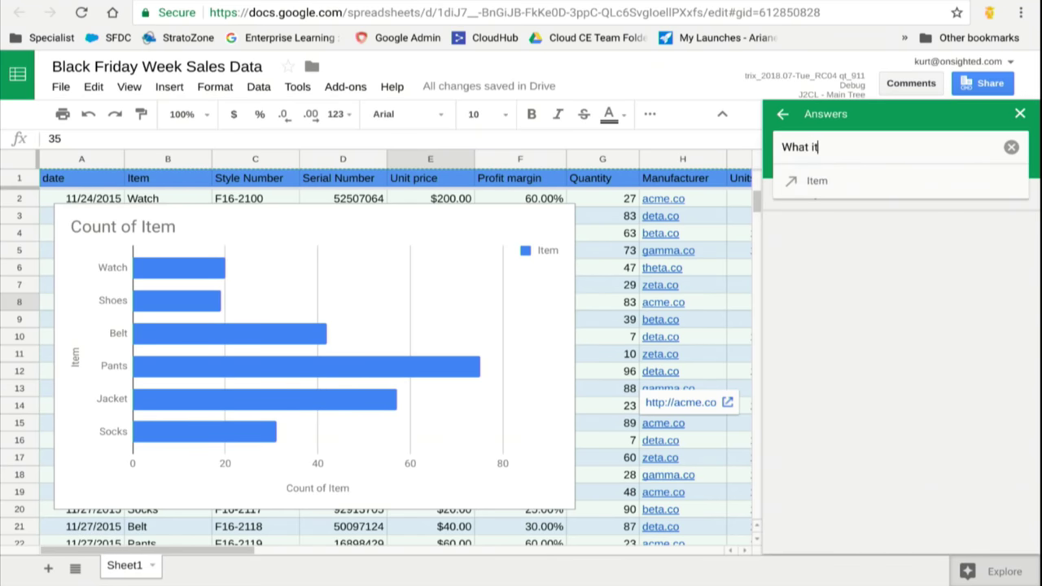
type("em has the high")
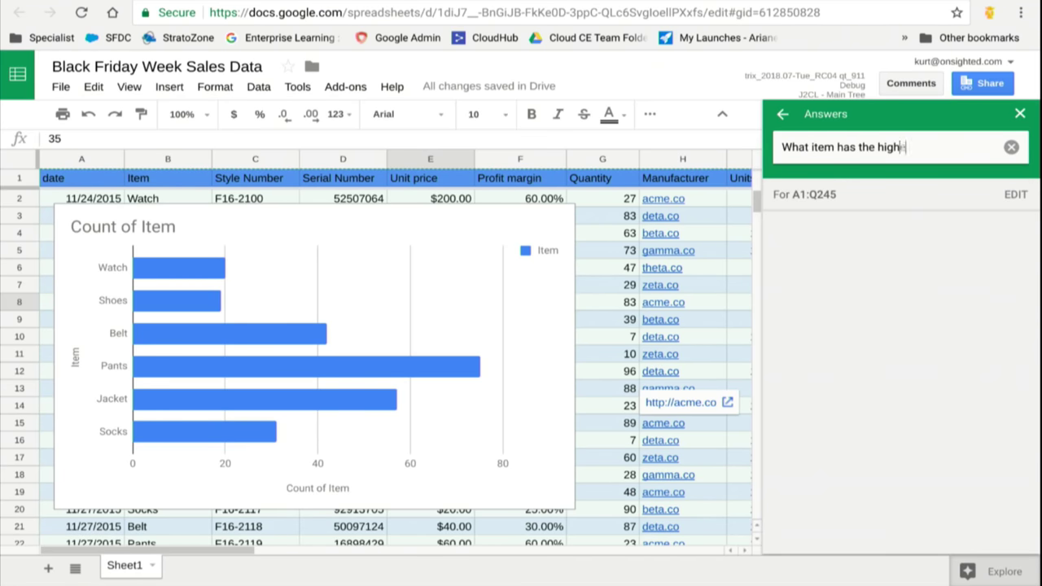
type("est profit margin?")
key("Return")
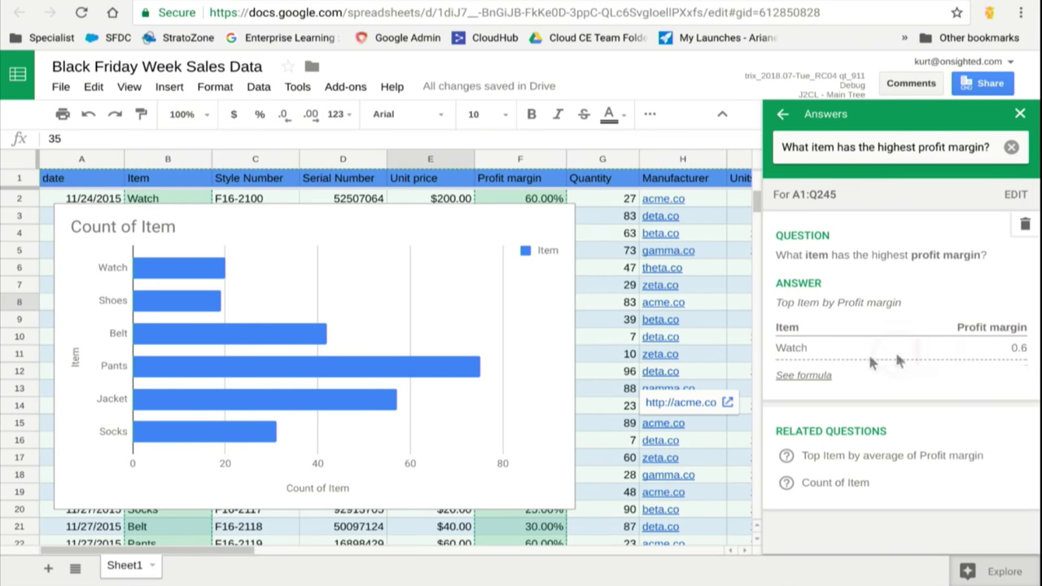
- Show the QUERY formula behind the profit margin answer and close Explore
left_click(782, 376)
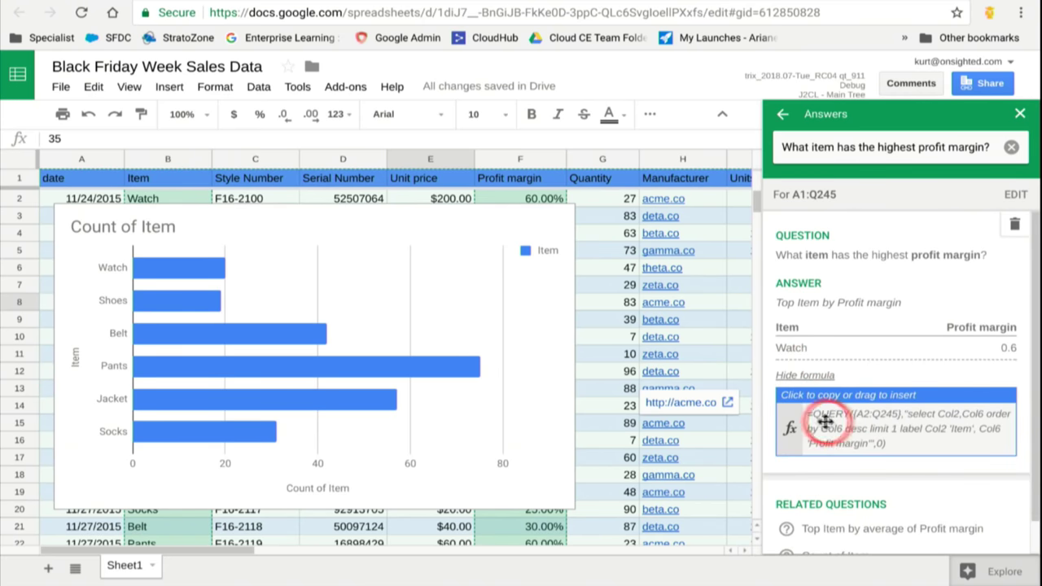
left_click(928, 432)
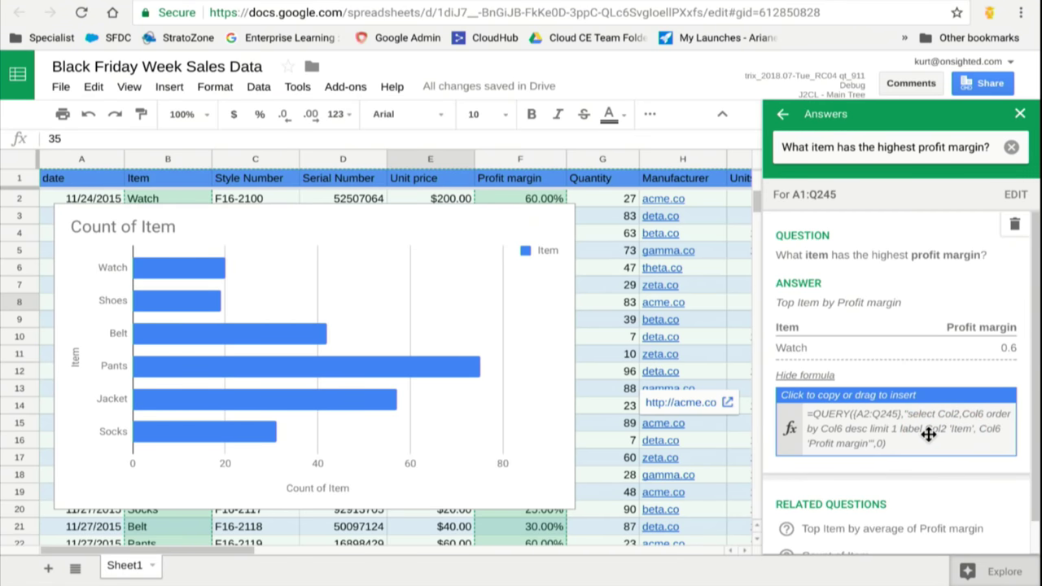
left_click_drag(928, 433, 893, 442)
left_click(1020, 114)
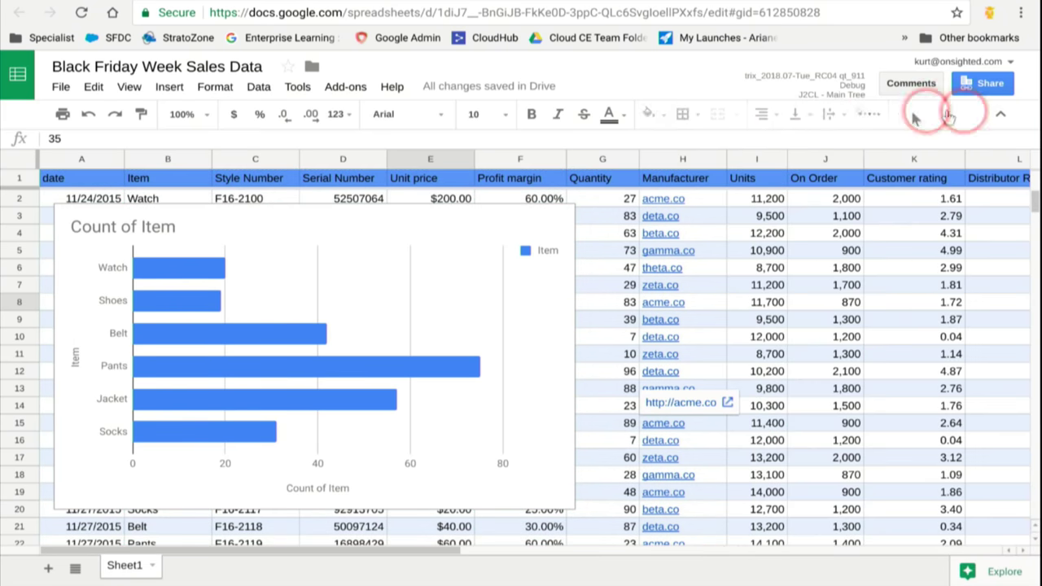
- Add a notification rule that sends an email right away when any changes are made to the spreadsheet
left_click(259, 87)
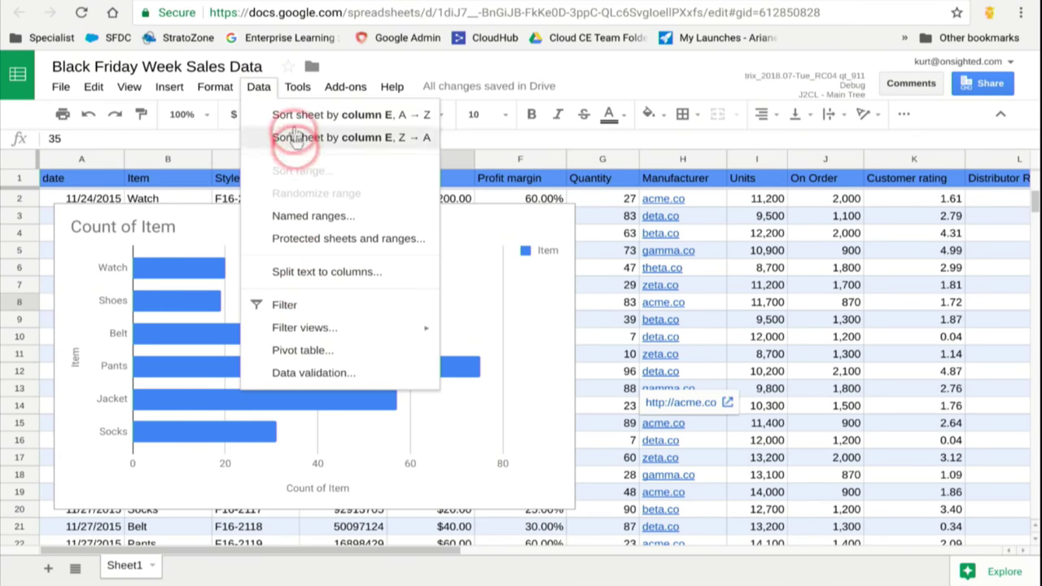
mouse_move(294, 85)
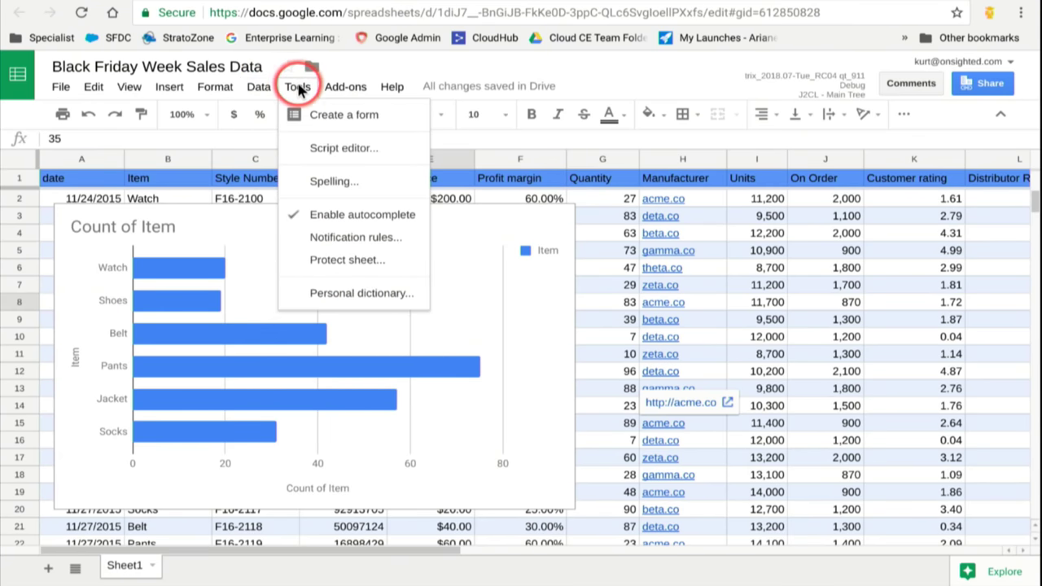
left_click(316, 239)
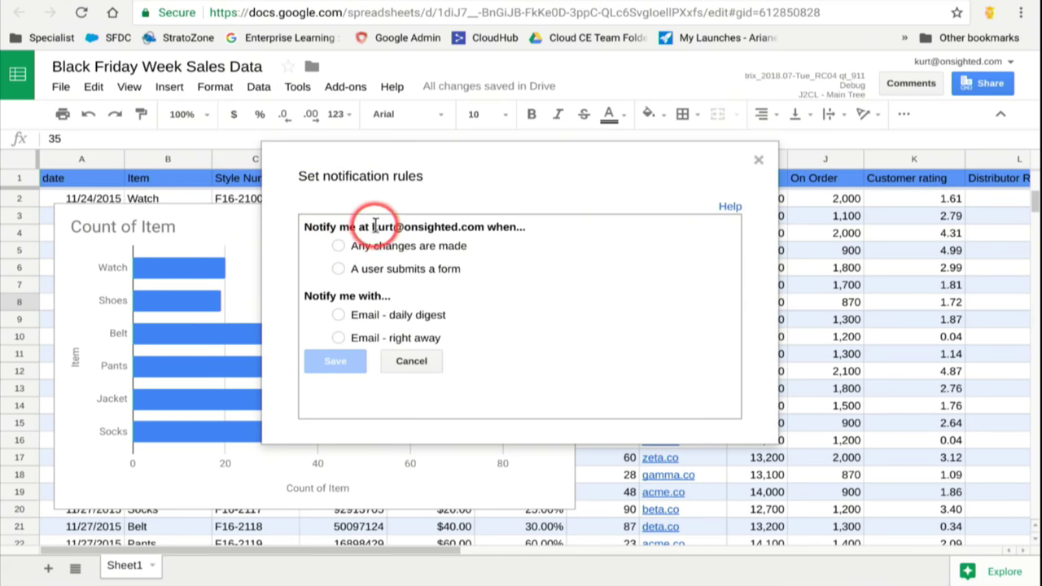
left_click(338, 248)
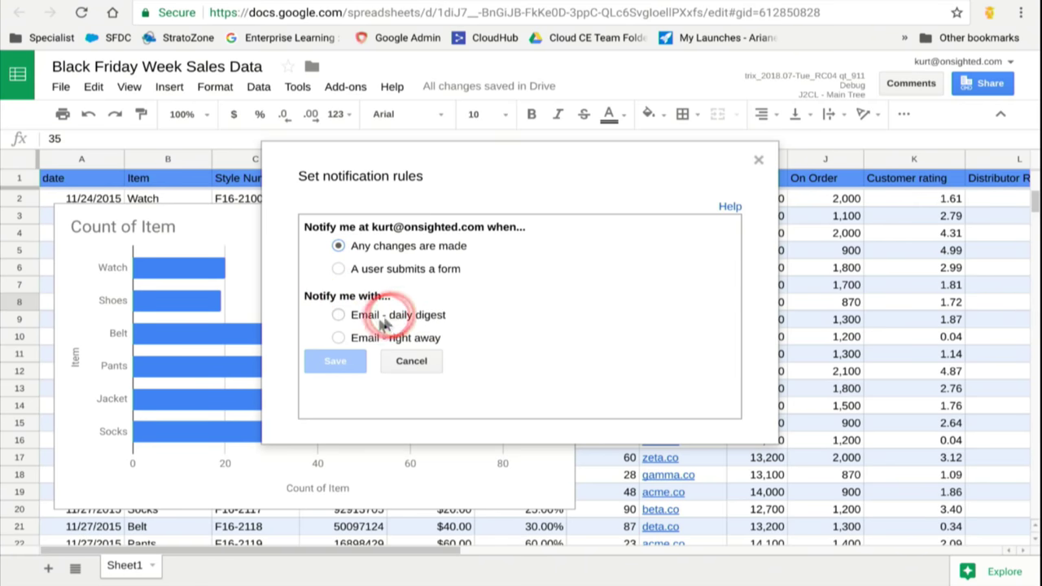
left_click(339, 338)
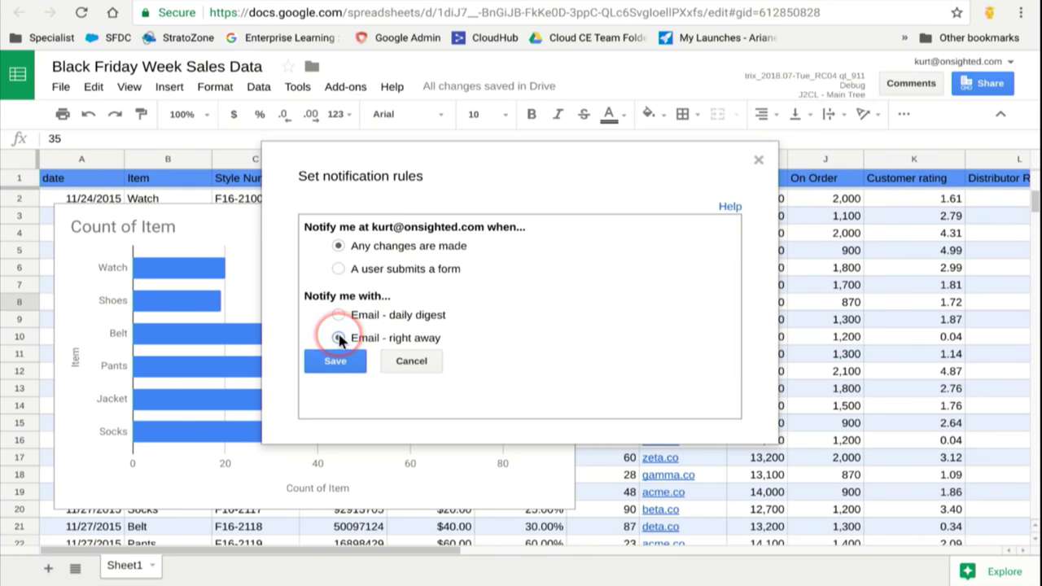
left_click(340, 364)
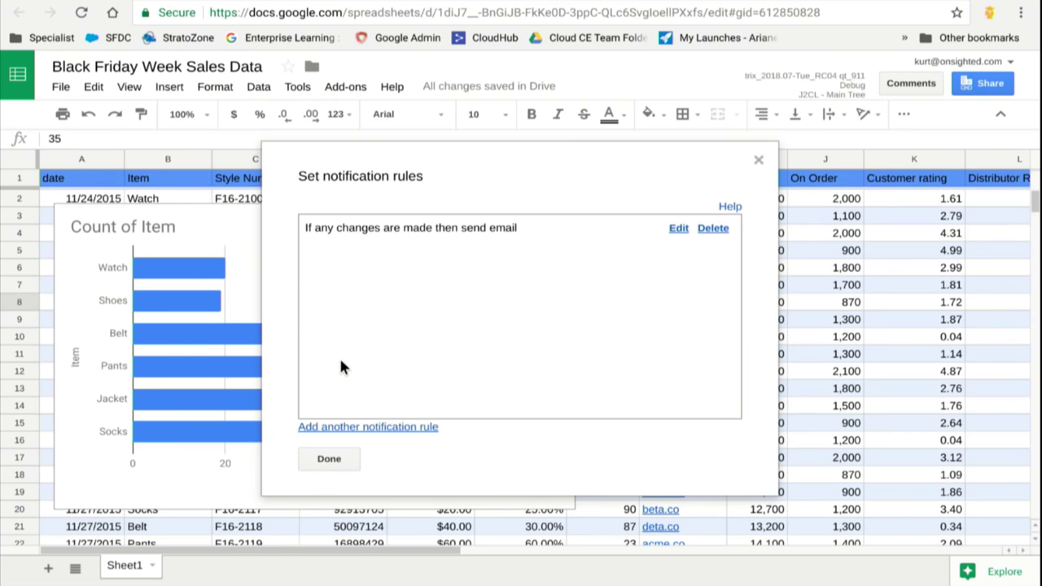
left_click(329, 458)
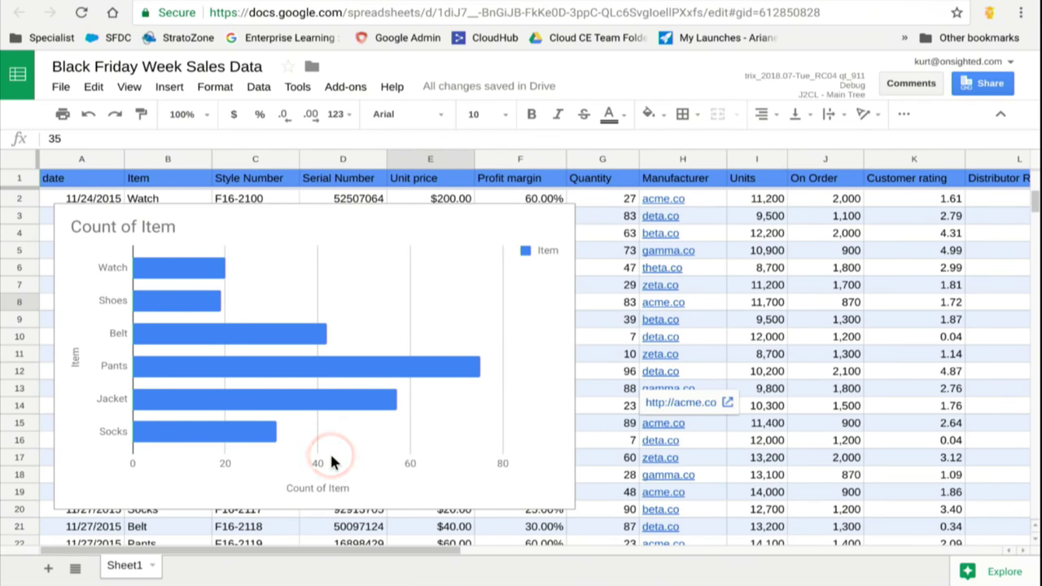